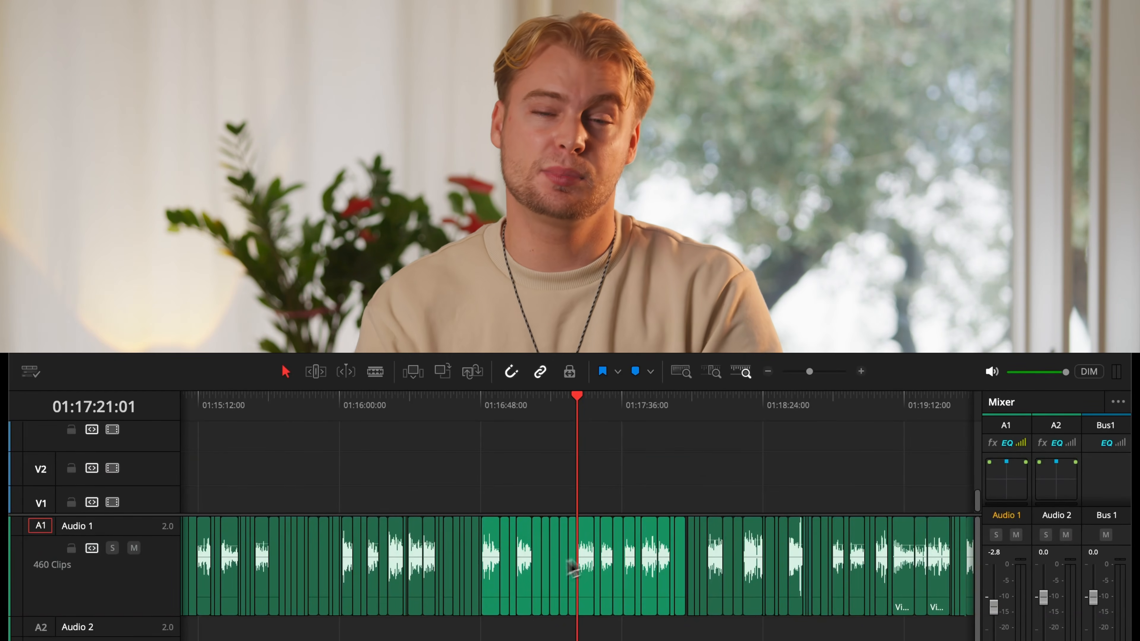
pyautogui.hotkey('alt', 'y')
pyautogui.moveTo(635, 557); pyautogui.dragTo(783, 559)
pyautogui.hotkey('ctrl', 'z')
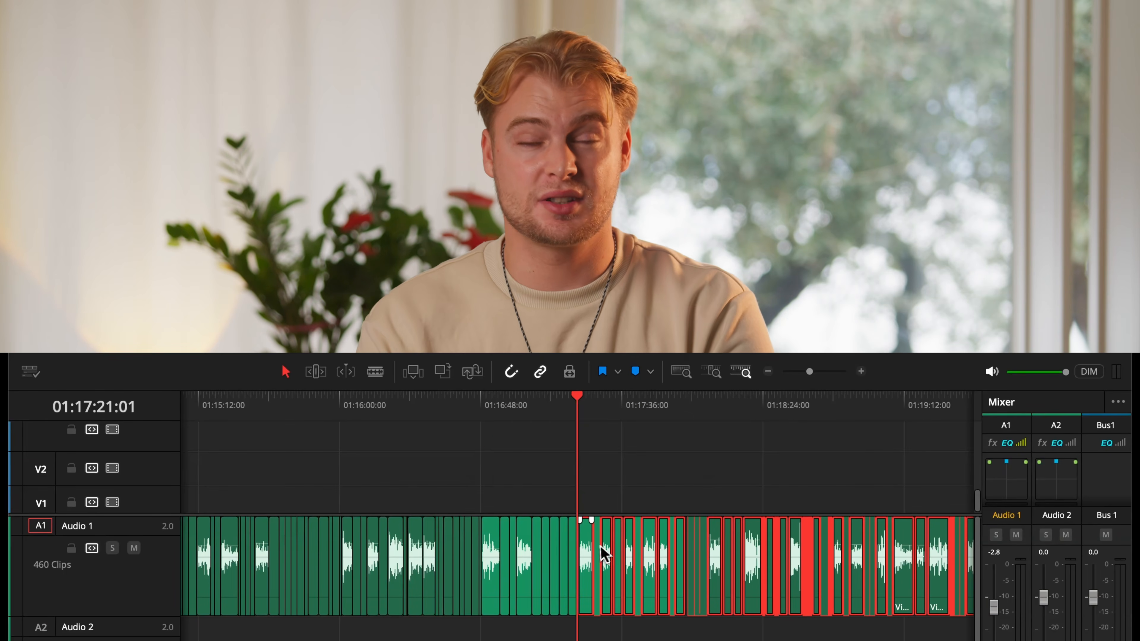
# Select every clip on the audio track from the playhead to the end of the timeline.
pyautogui.press('super+y')
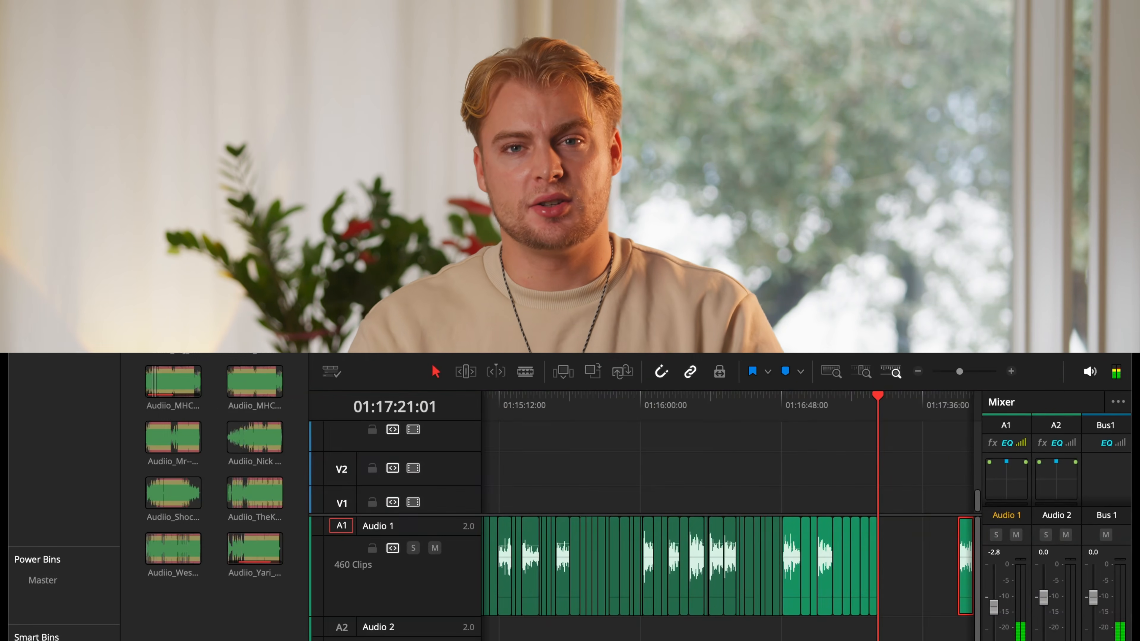
pyautogui.click(908, 570)
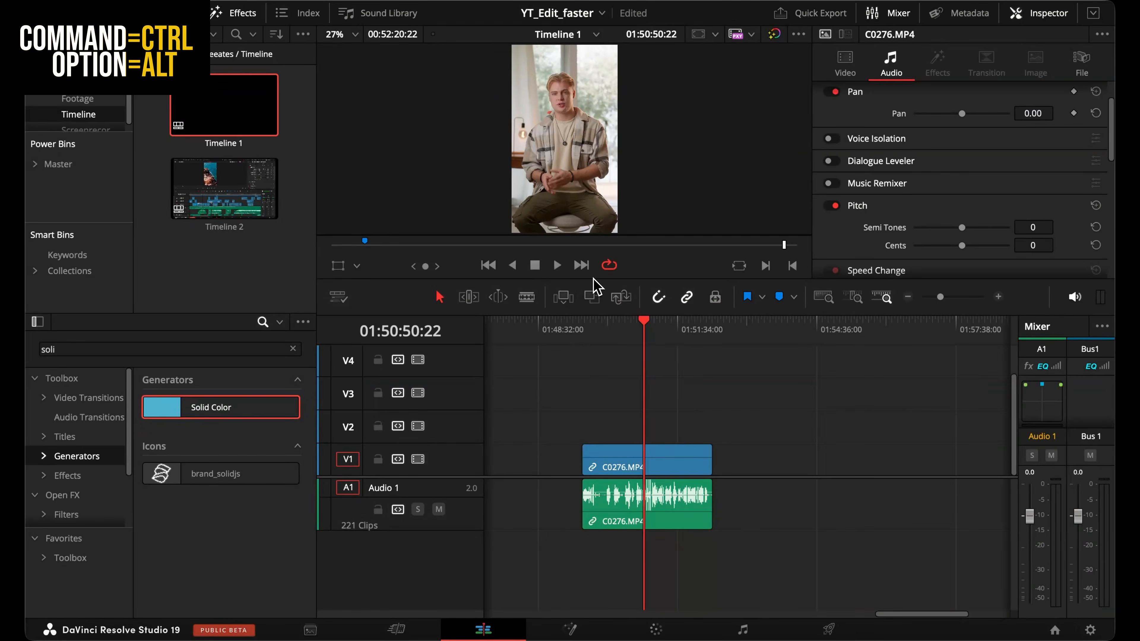
# Select only the audio part of the linked C0276.MP4 clip, leaving its video unselected.
pyautogui.moveTo(624, 451)
pyautogui.mouseDown()
pyautogui.moveTo(670, 452)
pyautogui.moveTo(628, 452)
pyautogui.mouseUp()
pyautogui.moveTo(498, 369)
pyautogui.mouseDown()
pyautogui.moveTo(530, 369)
pyautogui.moveTo(491, 369)
pyautogui.mouseUp()
pyautogui.click(444, 301)
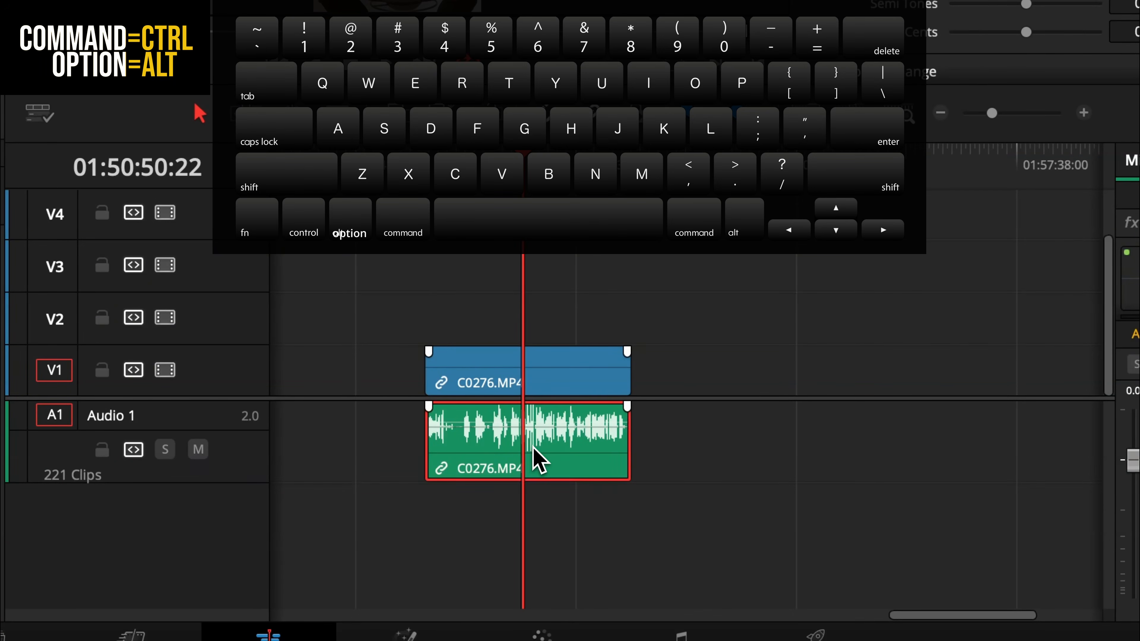
pyautogui.moveTo(556, 455)
pyautogui.mouseDown()
pyautogui.moveTo(713, 451)
pyautogui.moveTo(557, 449)
pyautogui.mouseUp()
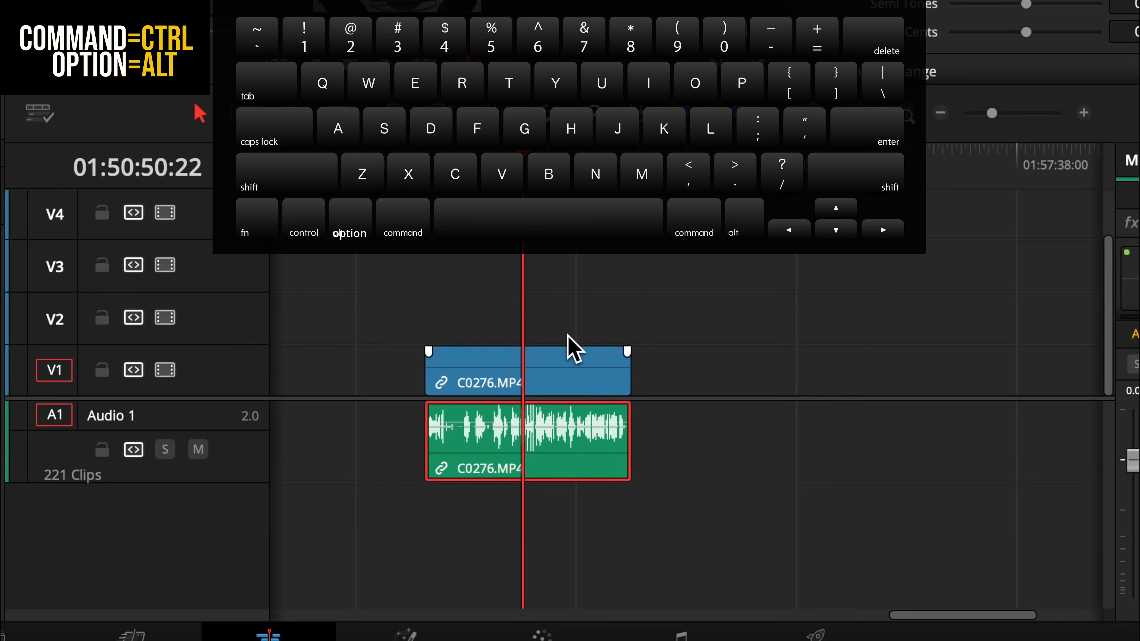
pyautogui.click(561, 392)
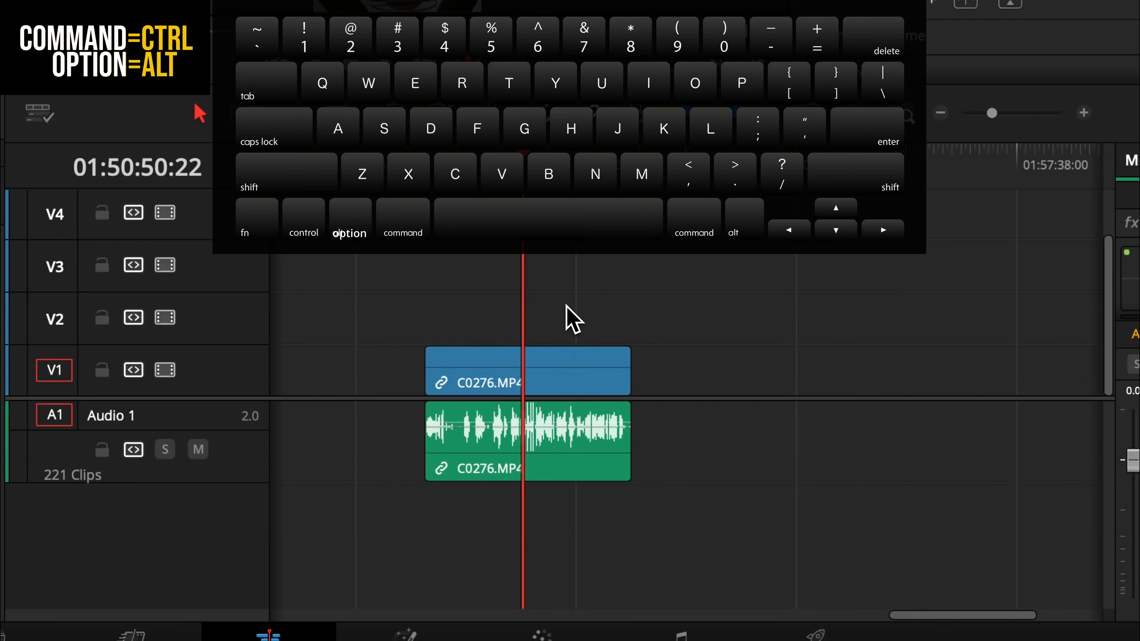
pyautogui.keyDown('alt'); pyautogui.click(493, 466); pyautogui.keyUp('alt')
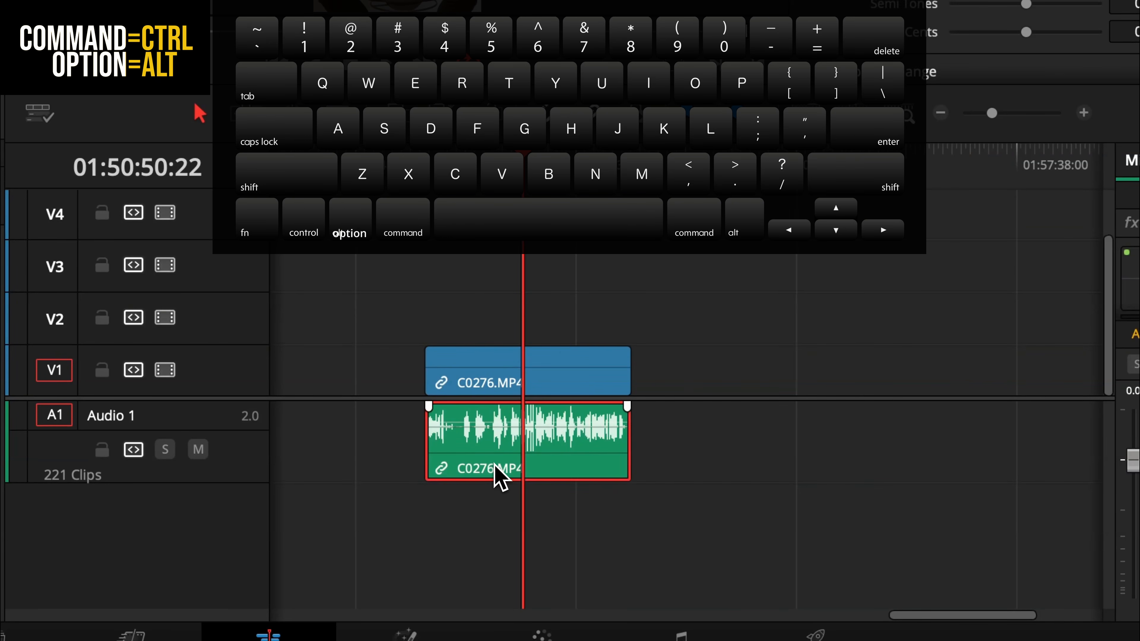
pyautogui.moveTo(496, 463); pyautogui.dragTo(761, 473)
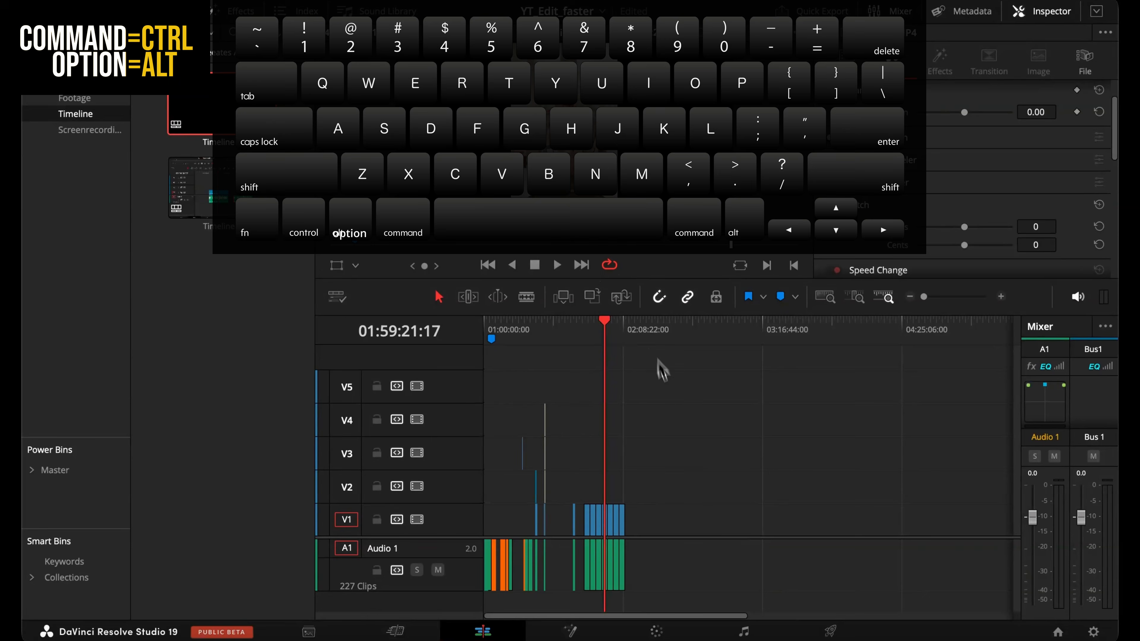
# Zoom the timeline in and out around the playhead to examine the clips at different scales.
pyautogui.click(1005, 298)
pyautogui.click(1005, 298)
pyautogui.click(1005, 298)
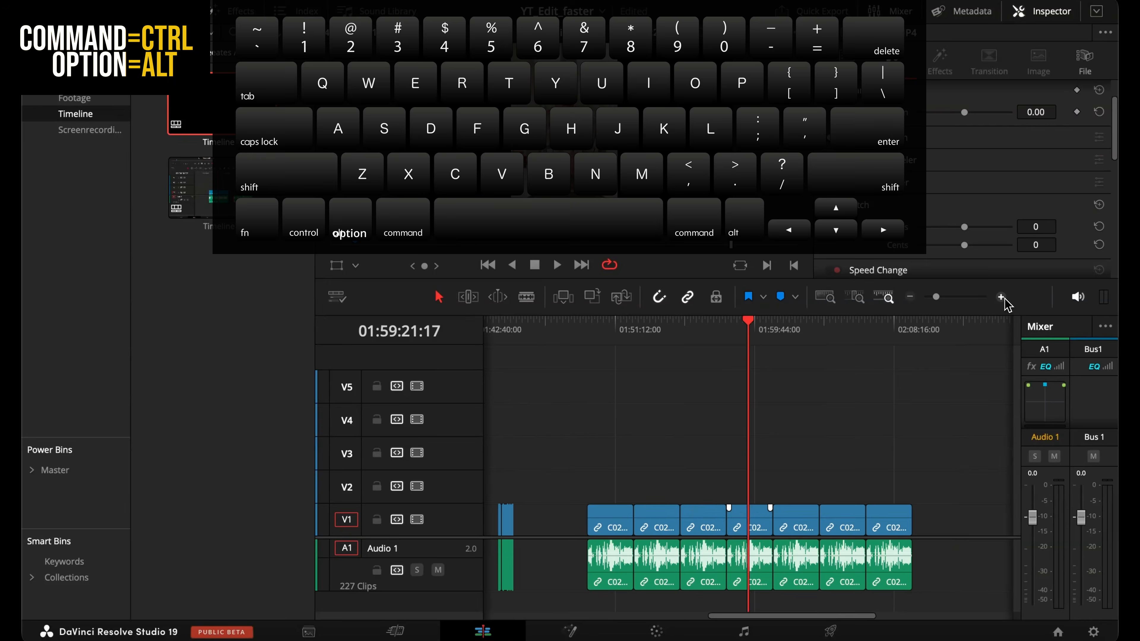
pyautogui.click(1005, 298)
pyautogui.click(1005, 297)
pyautogui.click(1005, 297)
pyautogui.click(1005, 298)
pyautogui.click(1005, 298)
pyautogui.click(1005, 297)
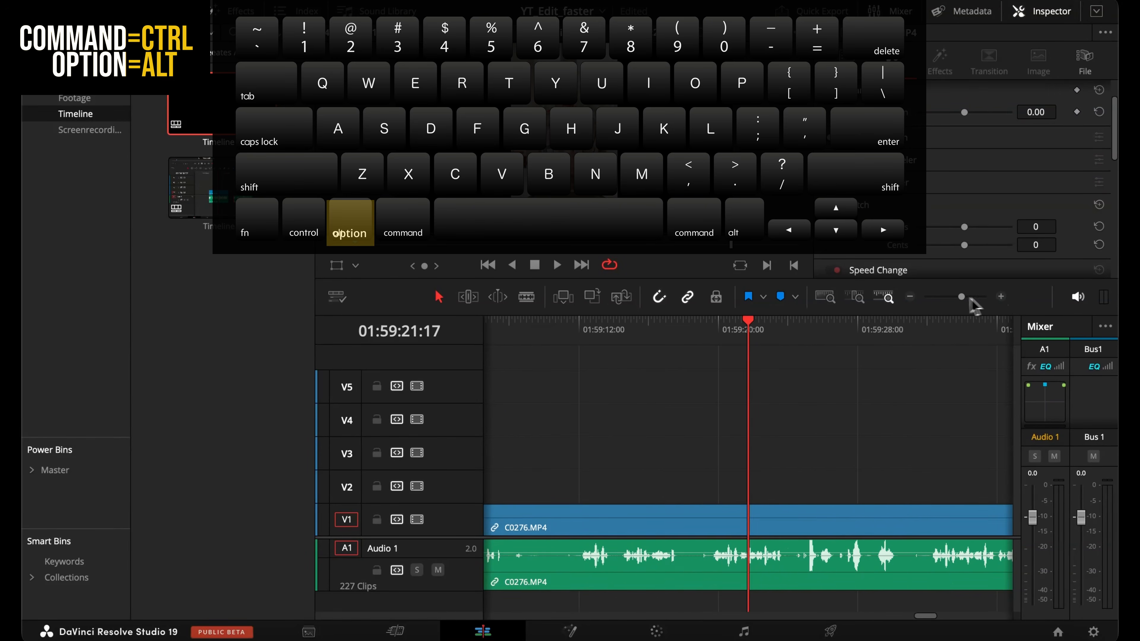
pyautogui.keyDown('alt'); pyautogui.click(910, 297); pyautogui.keyUp('alt')
pyautogui.keyDown('alt'); pyautogui.click(910, 297); pyautogui.keyUp('alt')
pyautogui.scroll(6, 832, 388)
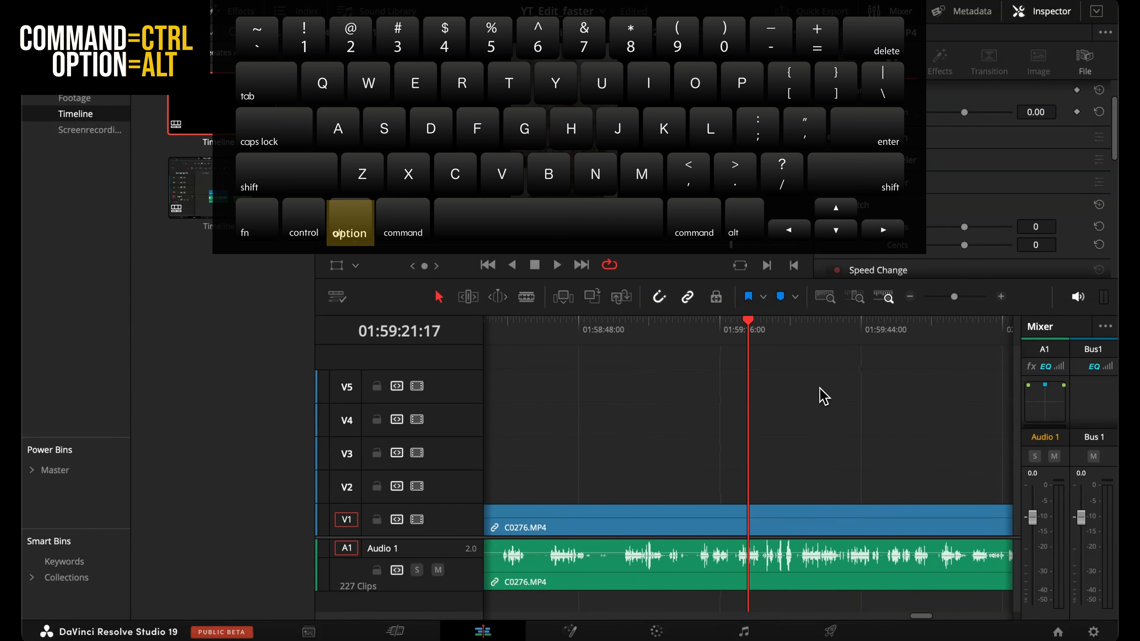
pyautogui.scroll(-6, 824, 395)
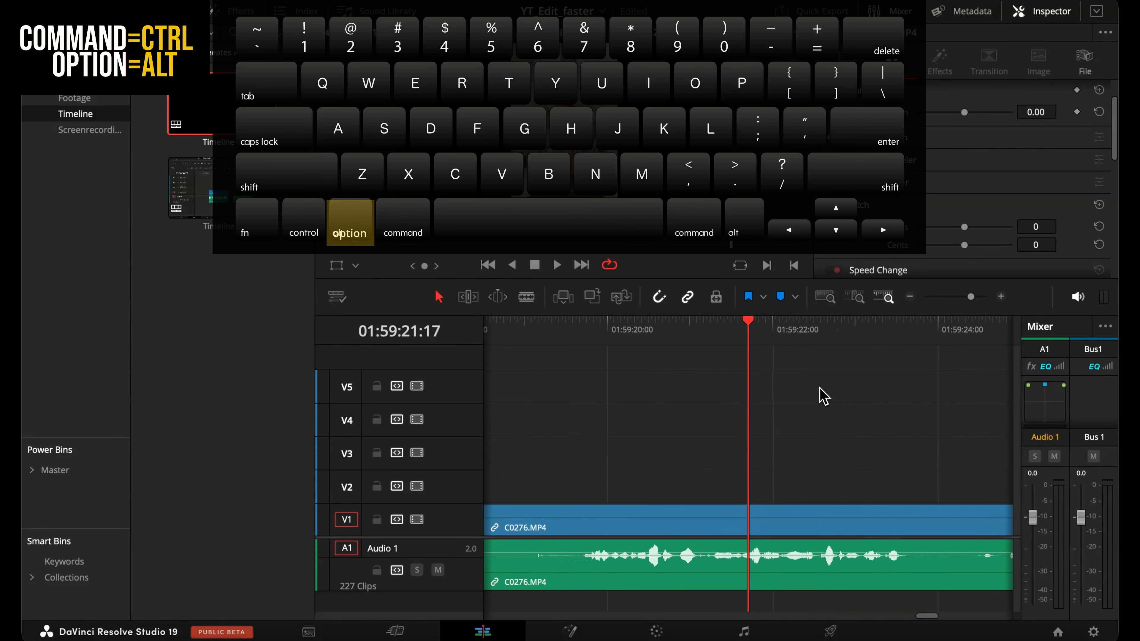
pyautogui.scroll(-5, 823, 395)
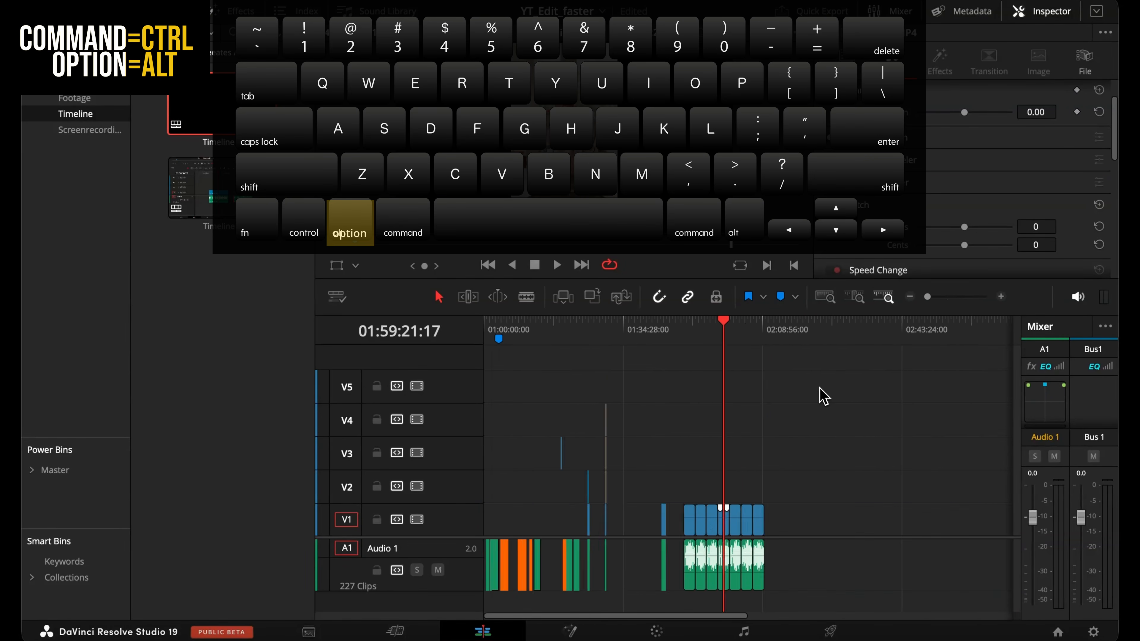
pyautogui.scroll(3, 824, 395)
pyautogui.scroll(-3, 824, 395)
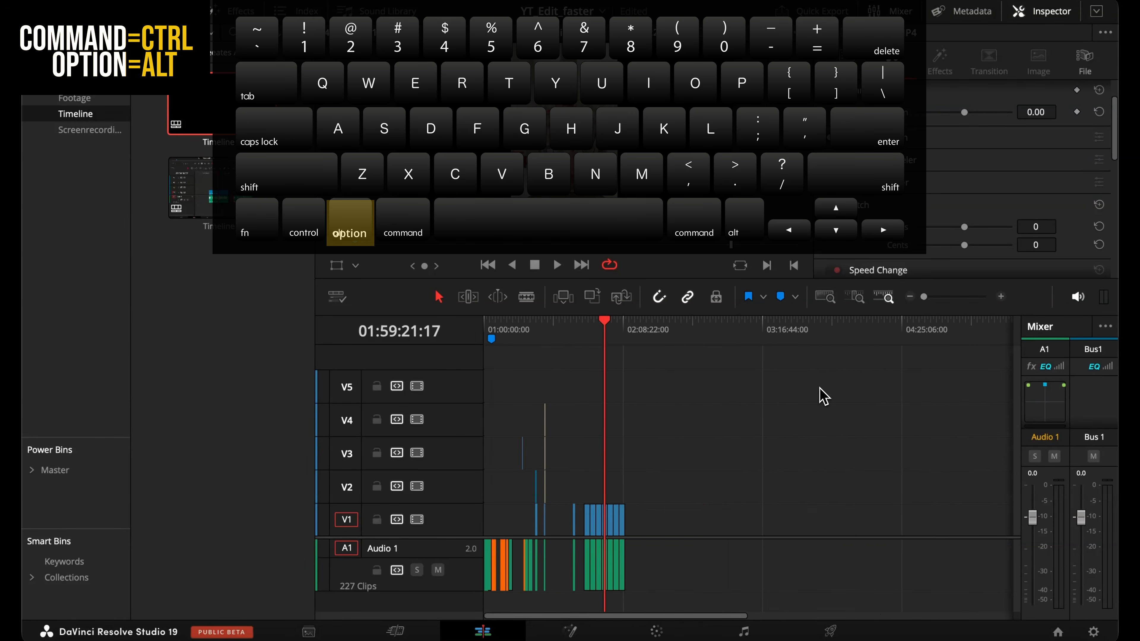
pyautogui.scroll(2, 822, 395)
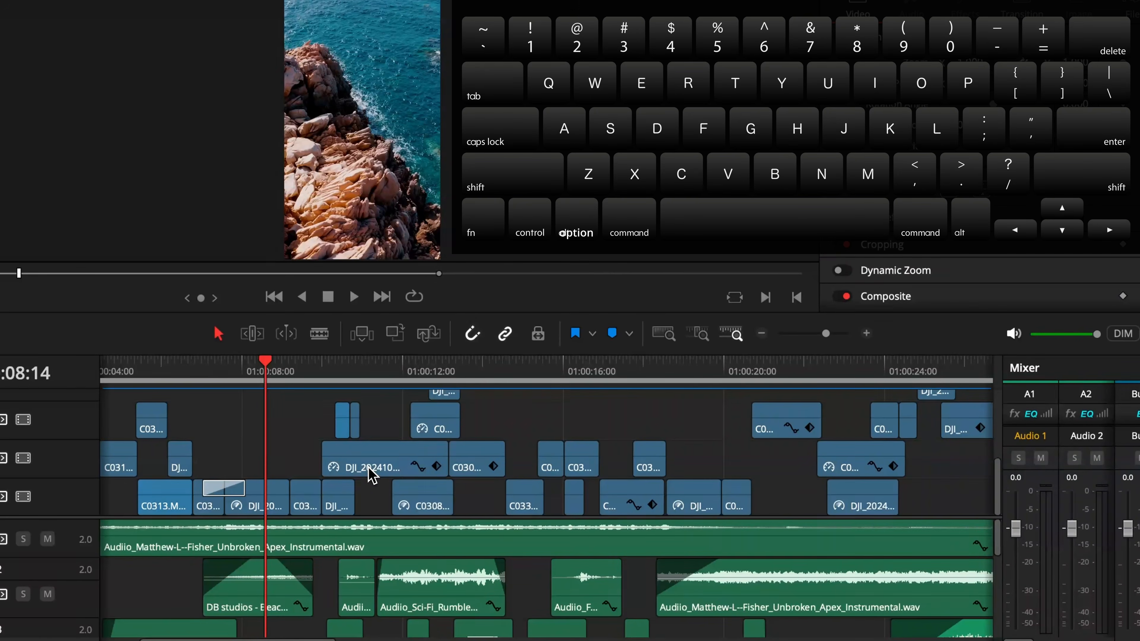
# Play the timeline in reverse, pause, then play forward at increasing shuttle speeds.
pyautogui.click(280, 429)
pyautogui.press('j')
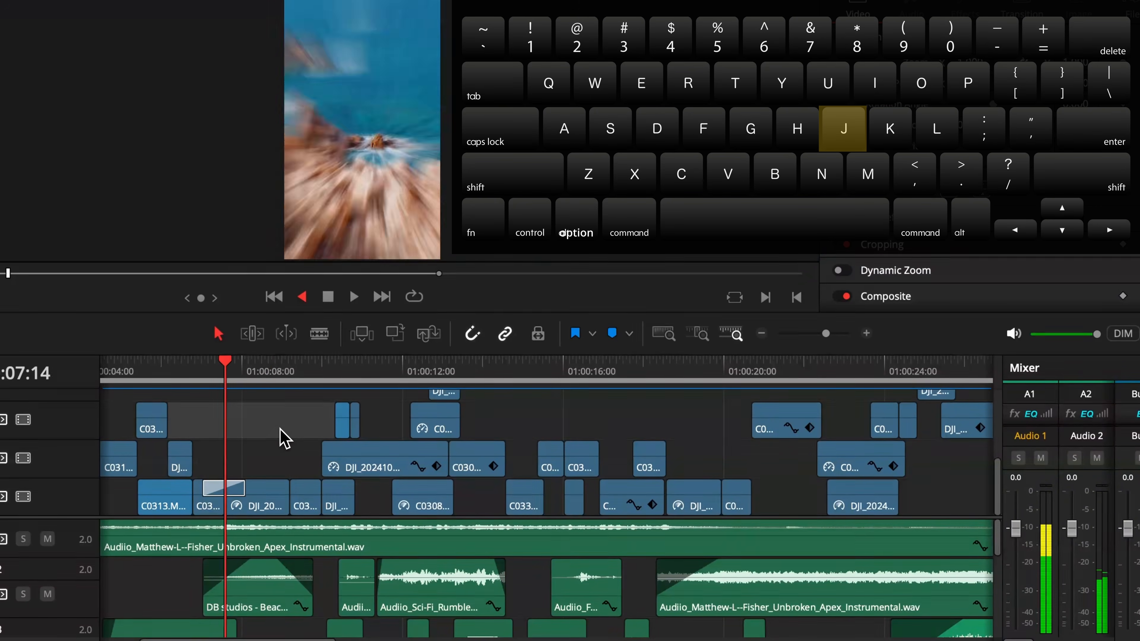
pyautogui.press('k')
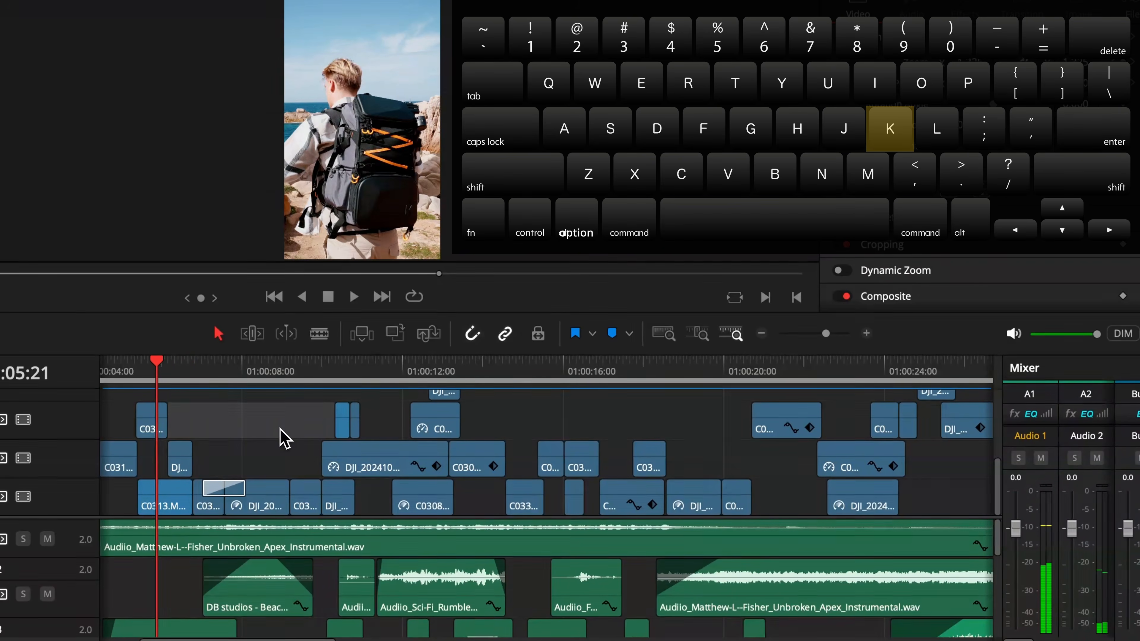
pyautogui.press('l')
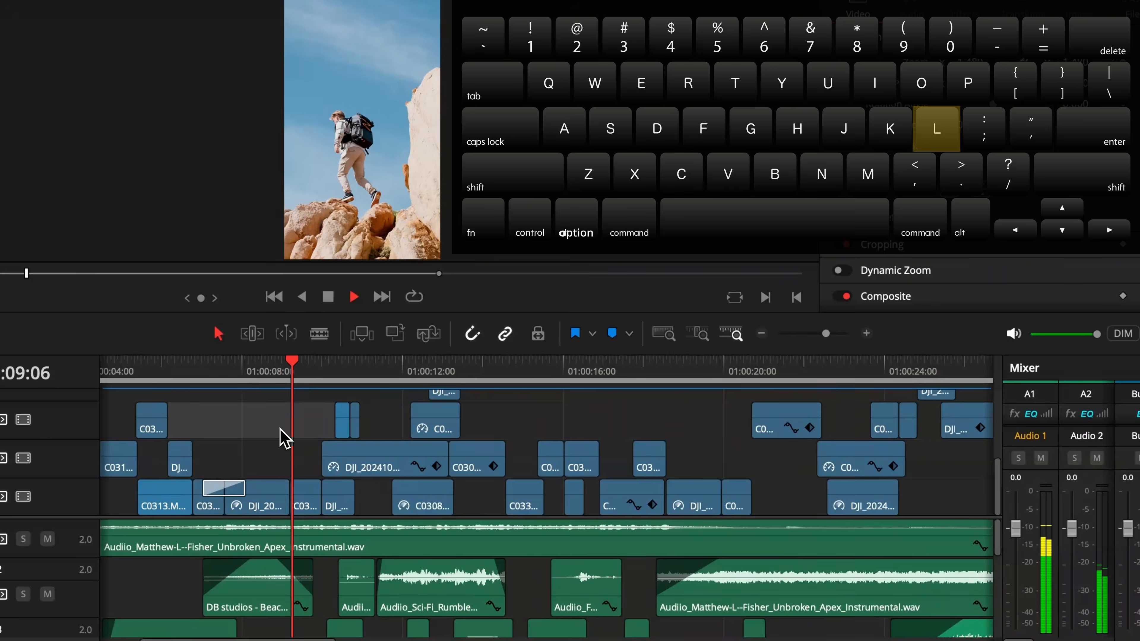
pyautogui.press('l')
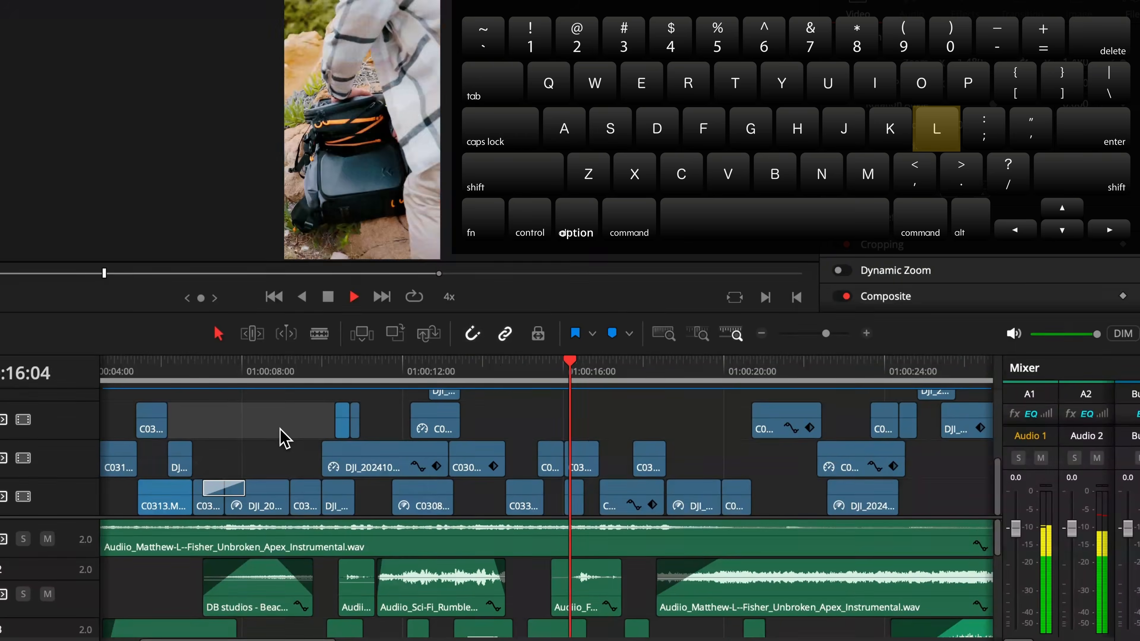
pyautogui.press('l')
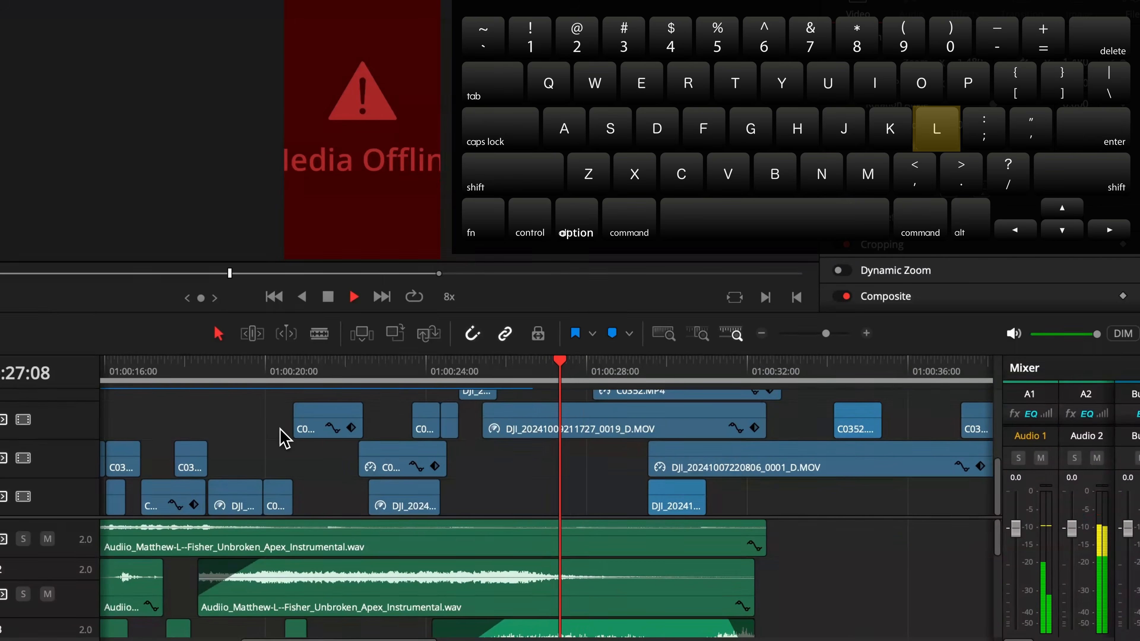
# Shuttle playback in reverse at high speed, pause, then play forward again and stop.
pyautogui.press('j')
pyautogui.press('j')
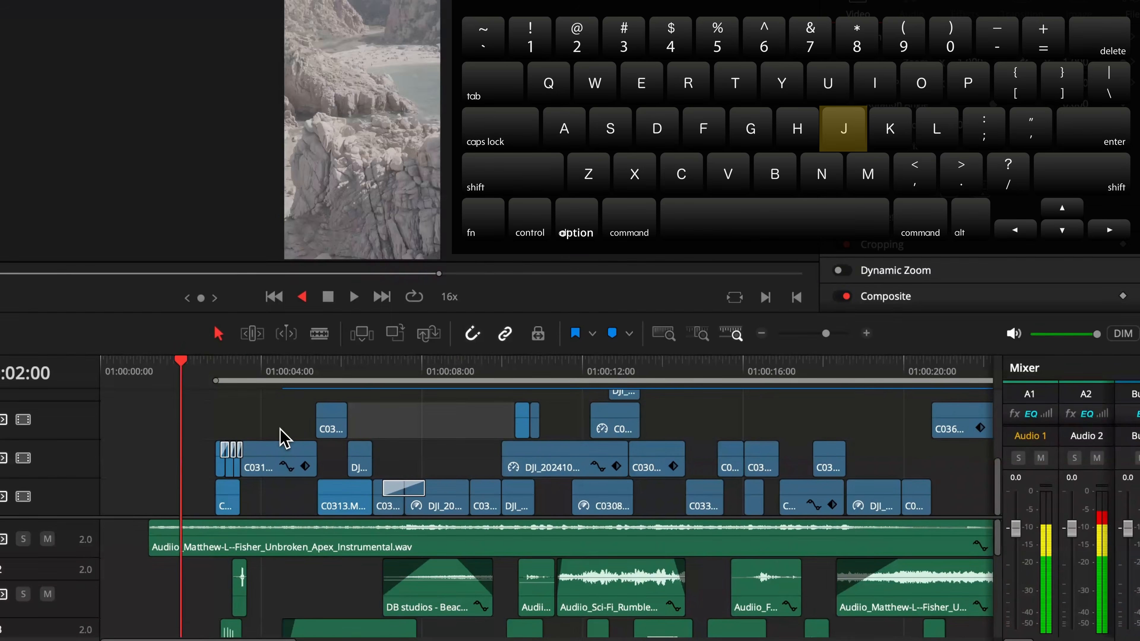
pyautogui.press('k')
pyautogui.press('l')
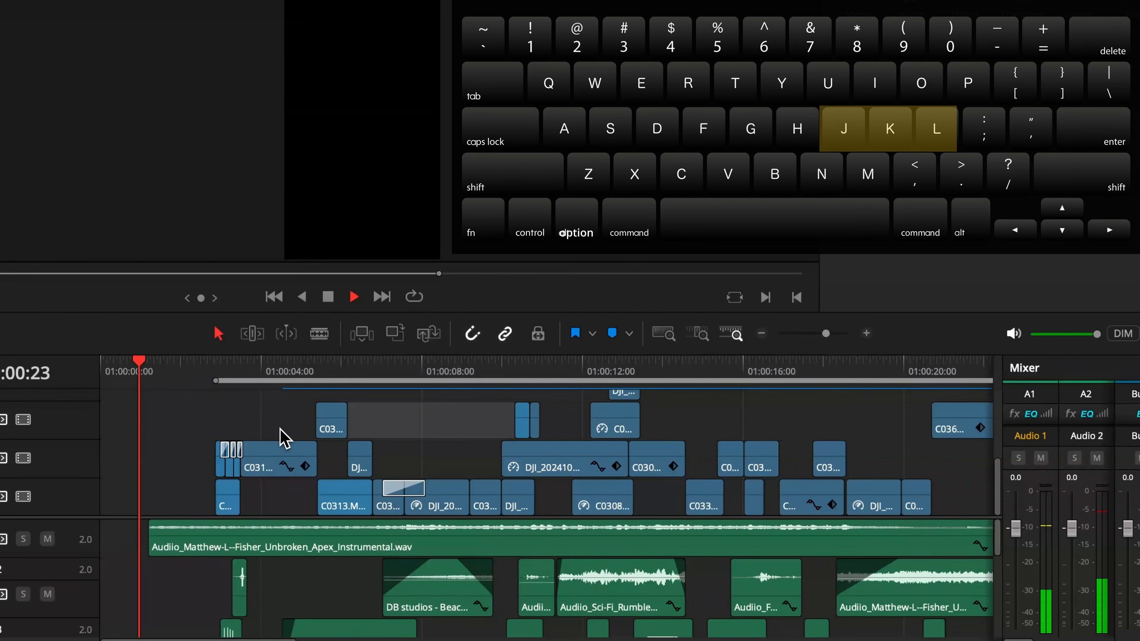
pyautogui.press('l')
pyautogui.press('l')
pyautogui.press('k')
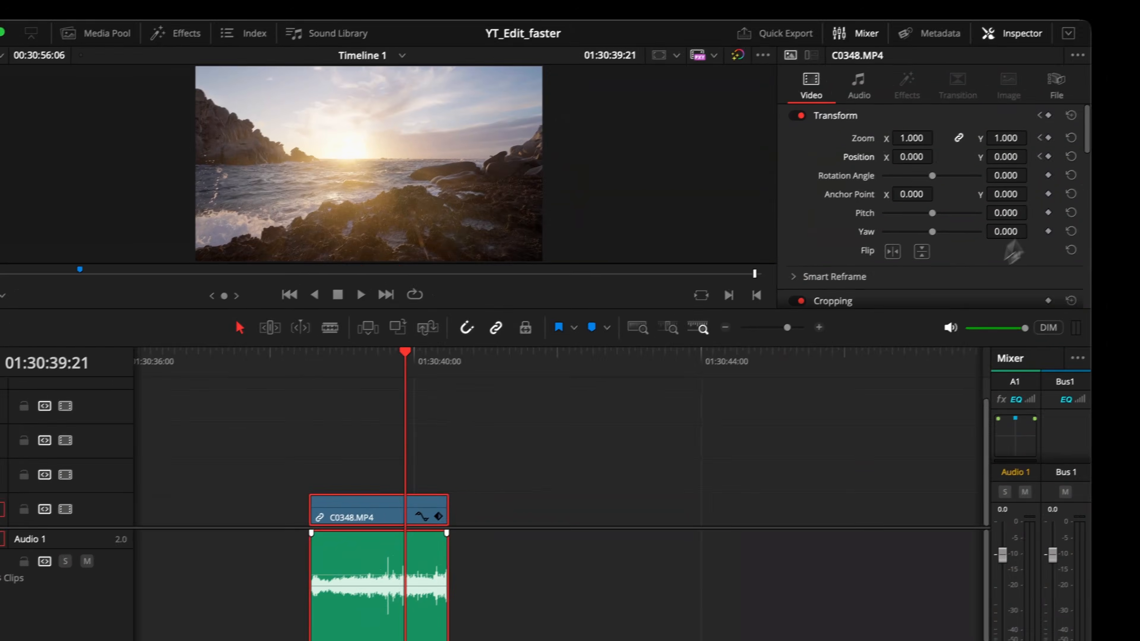
# Set the C0348.MP4 clip's Zoom to 1.580 at the playhead keyframe and open its keyframe curve editor.
pyautogui.moveTo(990, 152); pyautogui.dragTo(1012, 143)
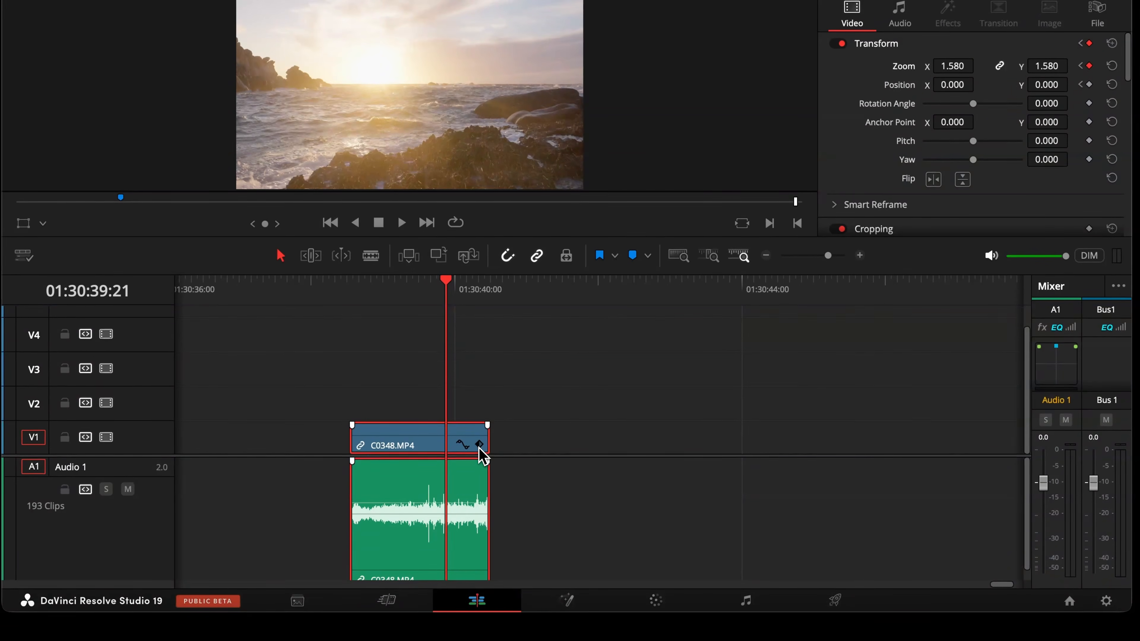
pyautogui.click(479, 445)
pyautogui.click(463, 420)
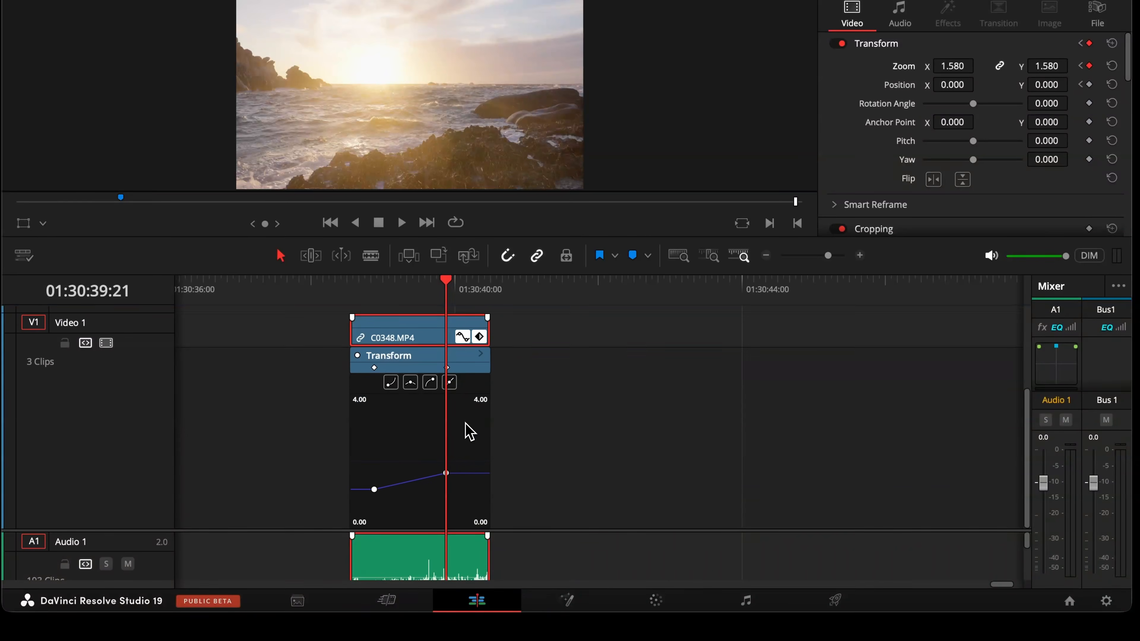
# Try easing the zoom keyframes in the clip's curve editor, undoing the change.
pyautogui.moveTo(440, 454)
pyautogui.click(373, 489)
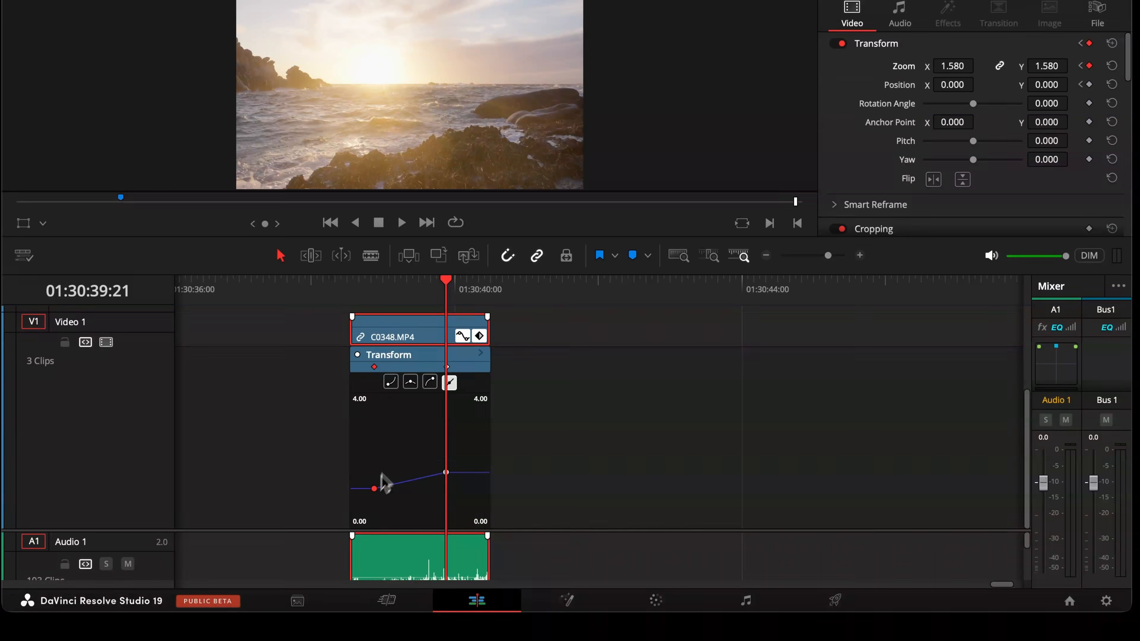
pyautogui.click(447, 472)
pyautogui.press('super+z')
pyautogui.click(462, 336)
pyautogui.click(477, 494)
pyautogui.click(462, 520)
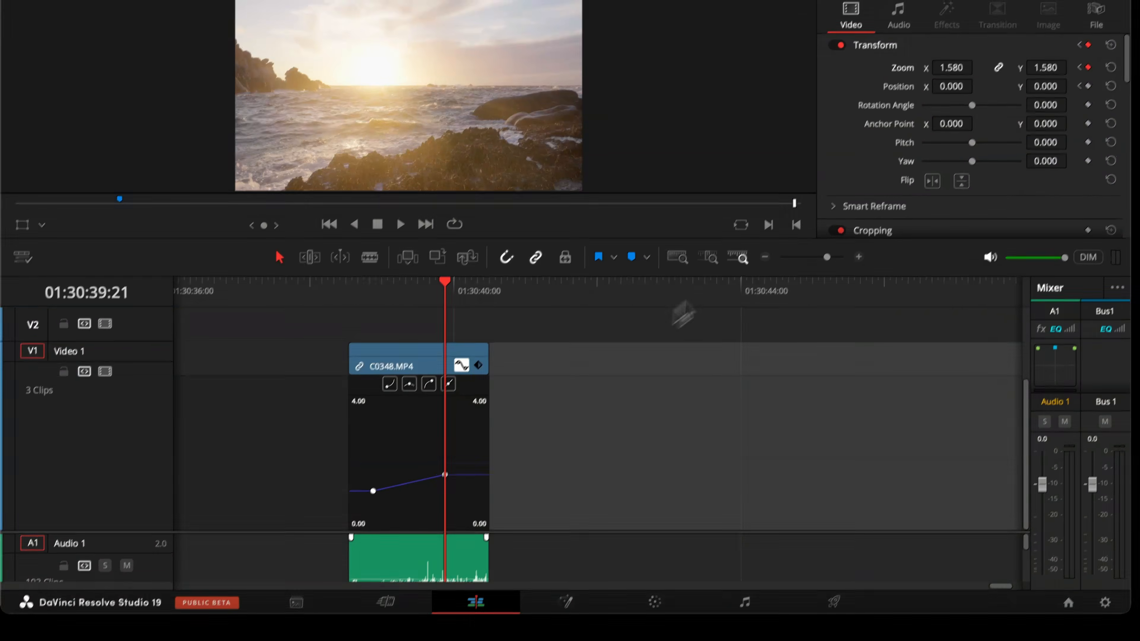
# Set the Zoom keyframe interpolation to Ease In from the inspector's keyframe menu.
pyautogui.rightClick(1030, 161)
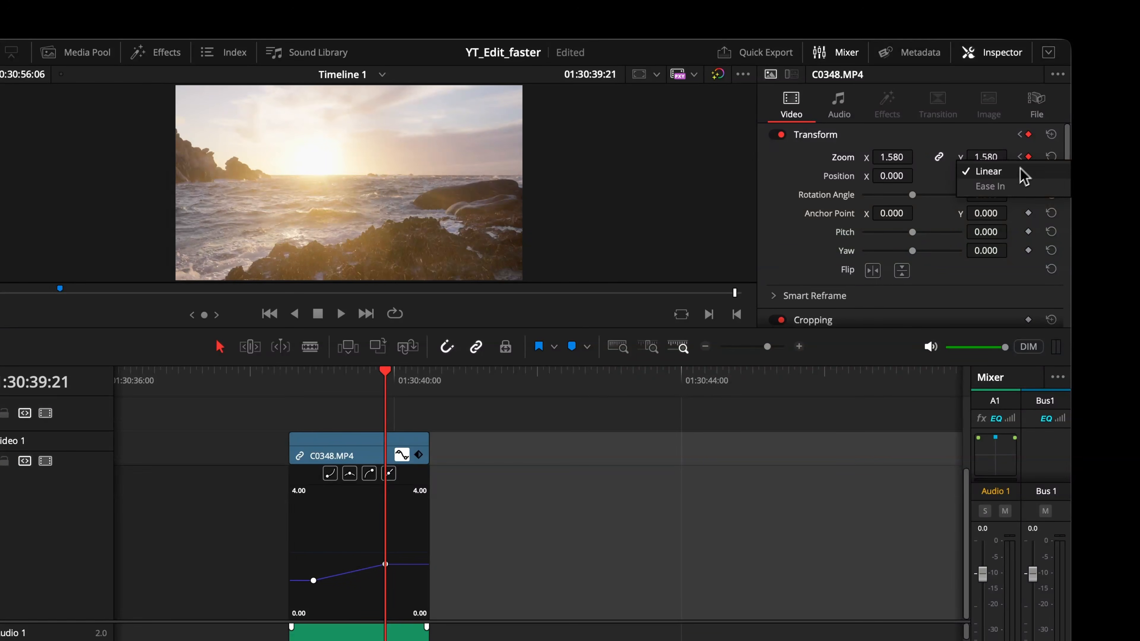
pyautogui.click(1017, 185)
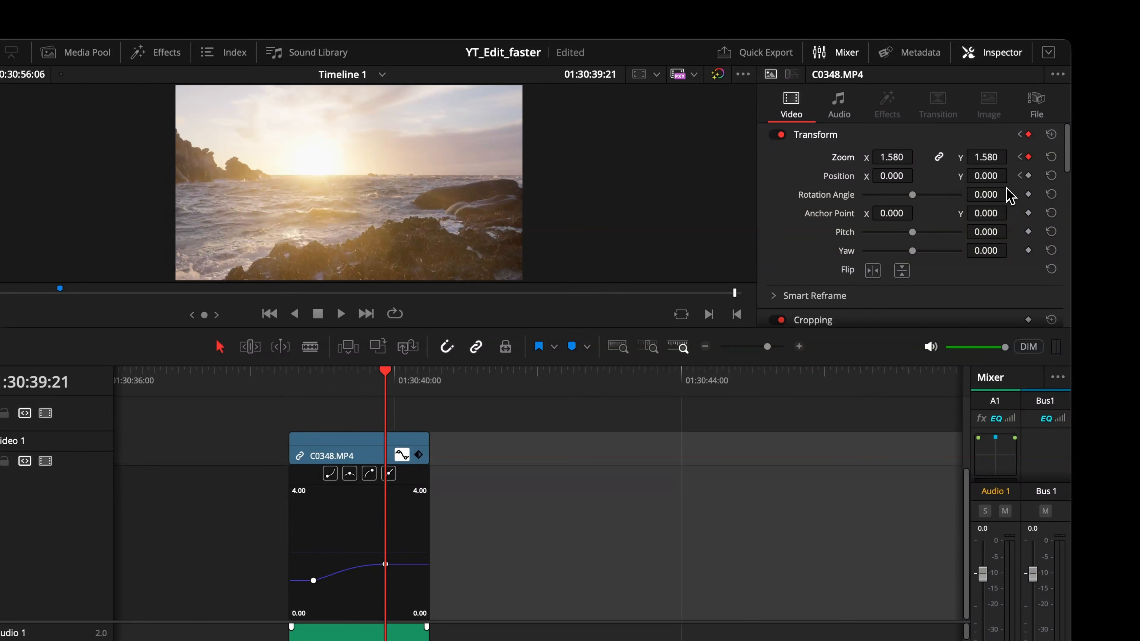
pyautogui.click(1021, 157)
pyautogui.click(1030, 186)
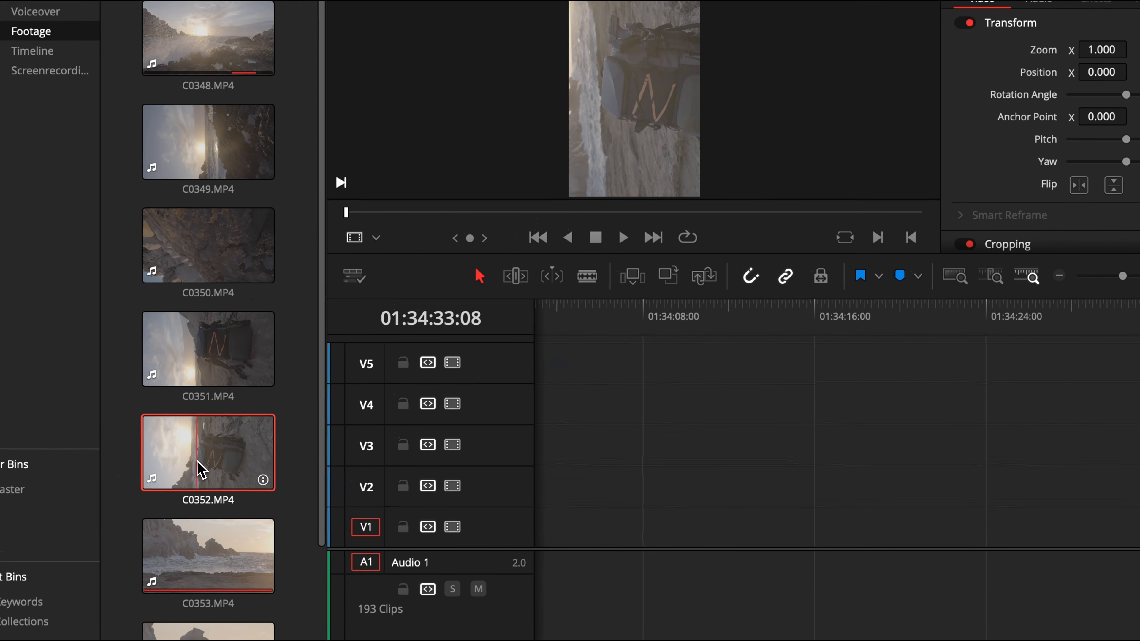
# Preview footage clips in the viewer and add C0349.MP4 to the timeline's V1 track.
pyautogui.click(204, 373)
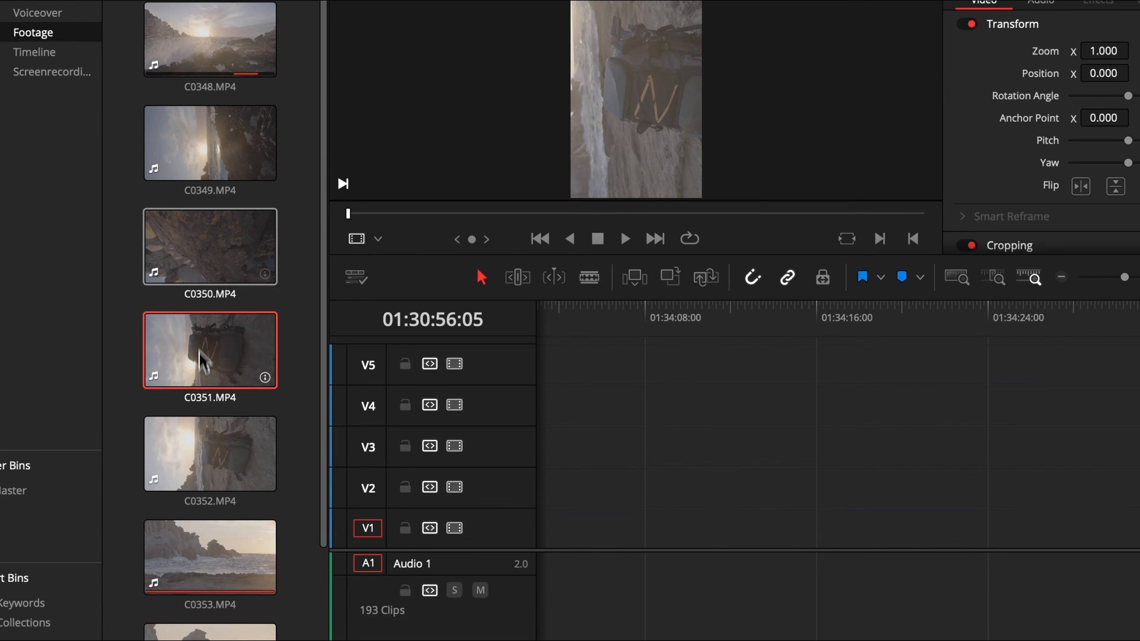
pyautogui.click(206, 170)
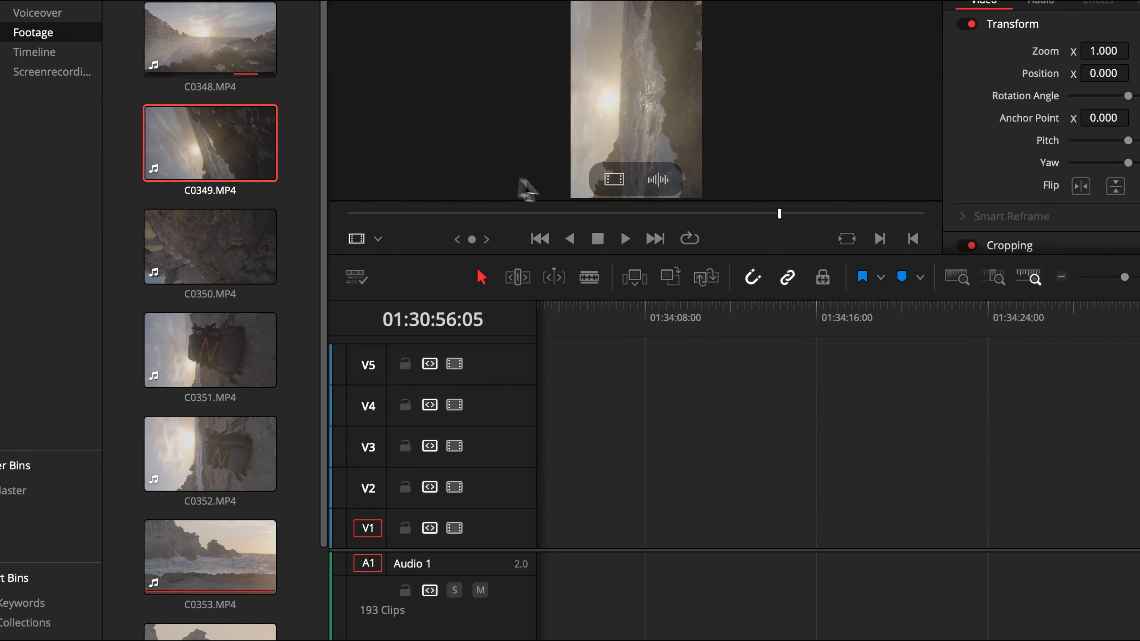
pyautogui.click(694, 214)
pyautogui.moveTo(694, 213); pyautogui.dragTo(691, 213)
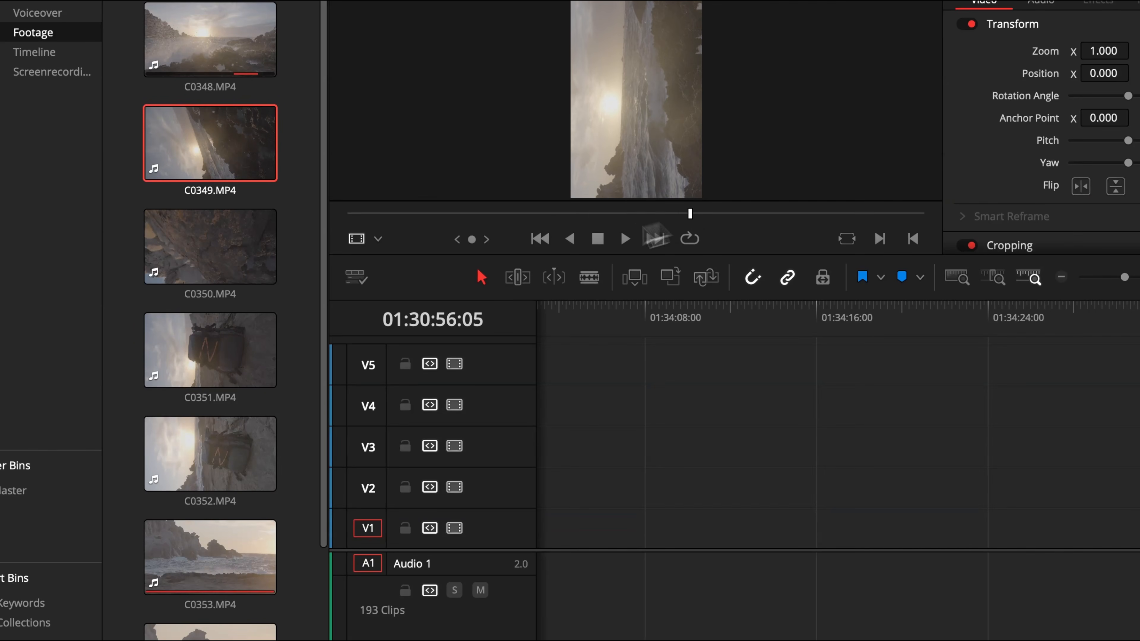
pyautogui.moveTo(218, 161); pyautogui.dragTo(603, 531)
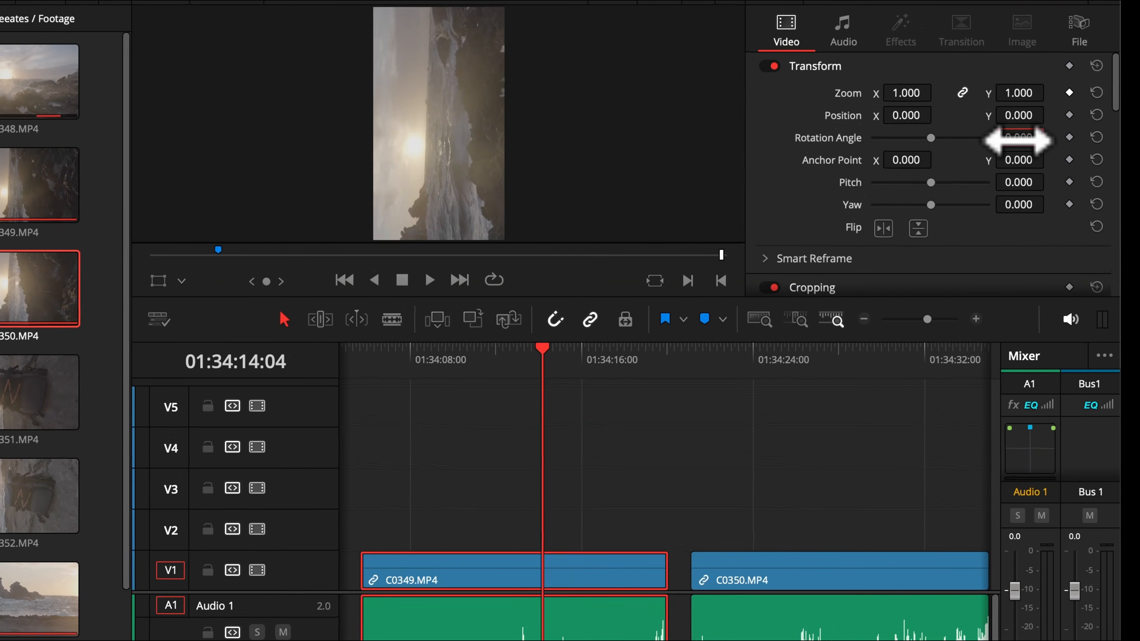
# Rotate the C0349.MP4 clip to -90 degrees and scrub its Zoom down to 0.590.
pyautogui.moveTo(1018, 140); pyautogui.dragTo(1018, 142)
pyautogui.write('-90')
pyautogui.press('Return')
pyautogui.moveTo(906, 93); pyautogui.dragTo(888, 94)
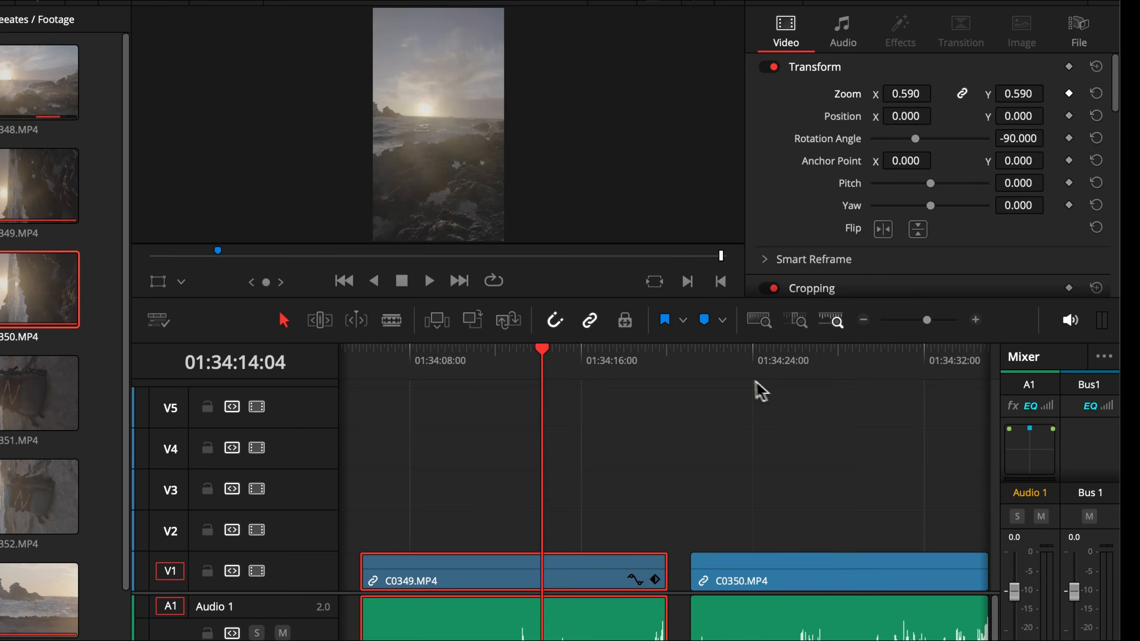
# Select the C0350.MP4 clip, set its Rotation Angle to -90 and scrub its Zoom down.
pyautogui.click(752, 361)
pyautogui.click(759, 571)
pyautogui.doubleClick(1024, 142)
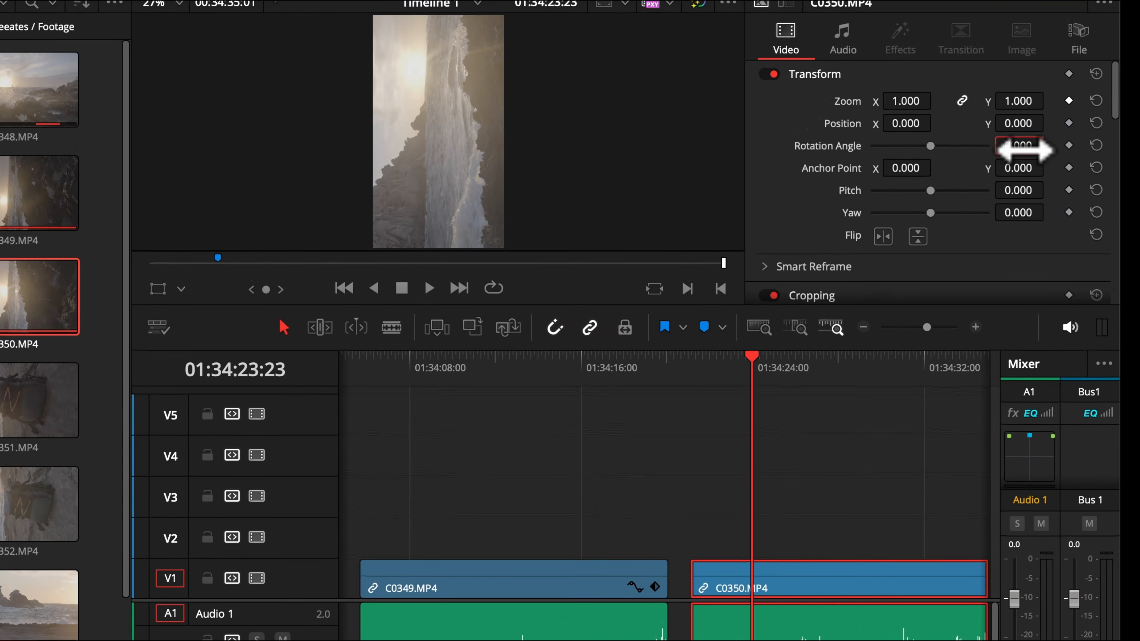
pyautogui.write('-90')
pyautogui.press('Return')
pyautogui.moveTo(905, 102); pyautogui.dragTo(891, 102)
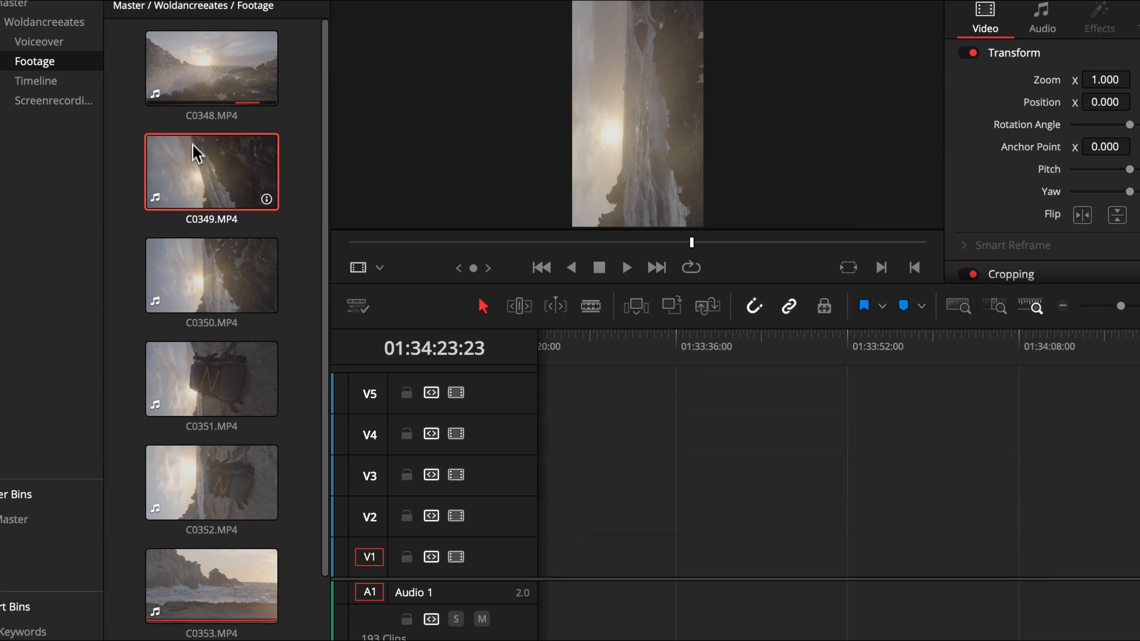
# Select clips C0349 through C0352 in the media pool and set their Image Orientation to 90° left in Clip Attributes.
pyautogui.moveTo(318, 169); pyautogui.dragTo(201, 480)
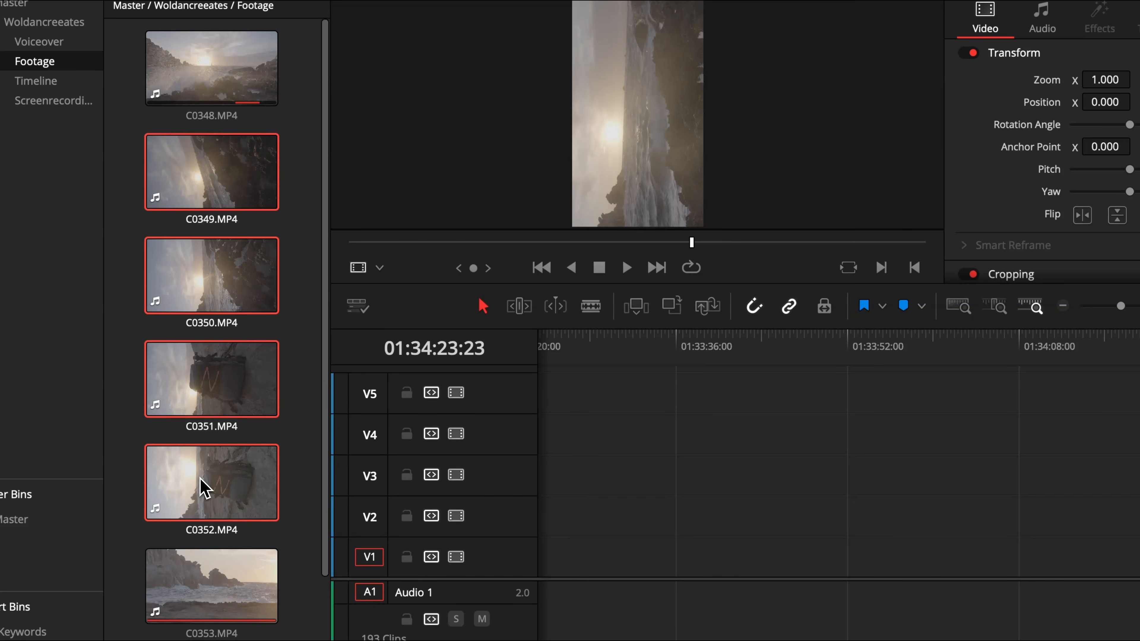
pyautogui.rightClick(201, 487)
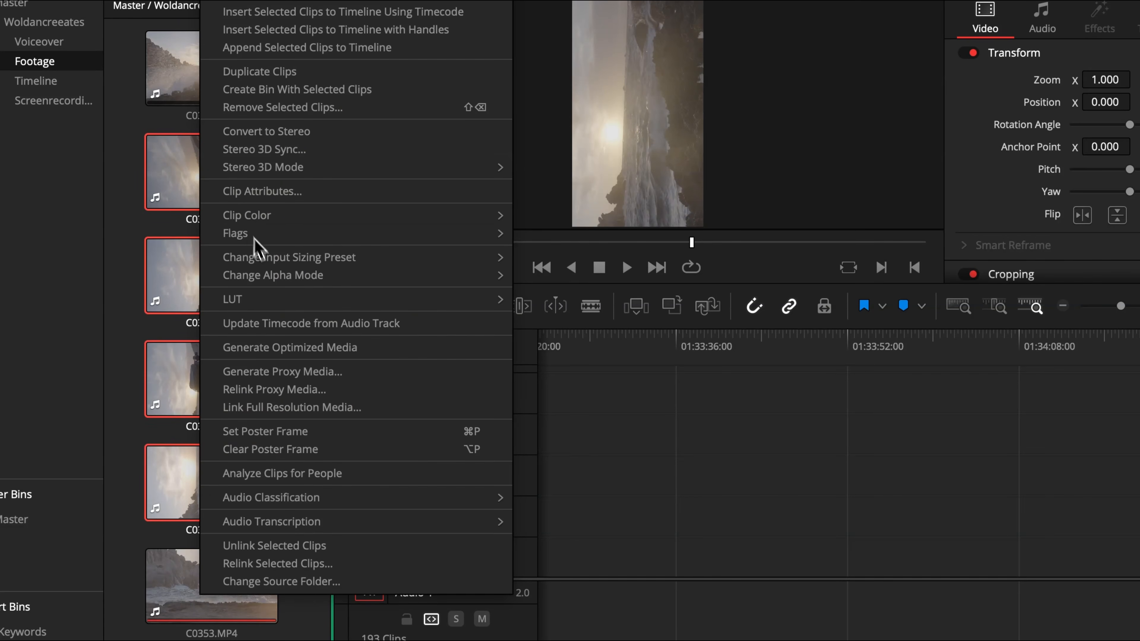
pyautogui.click(299, 192)
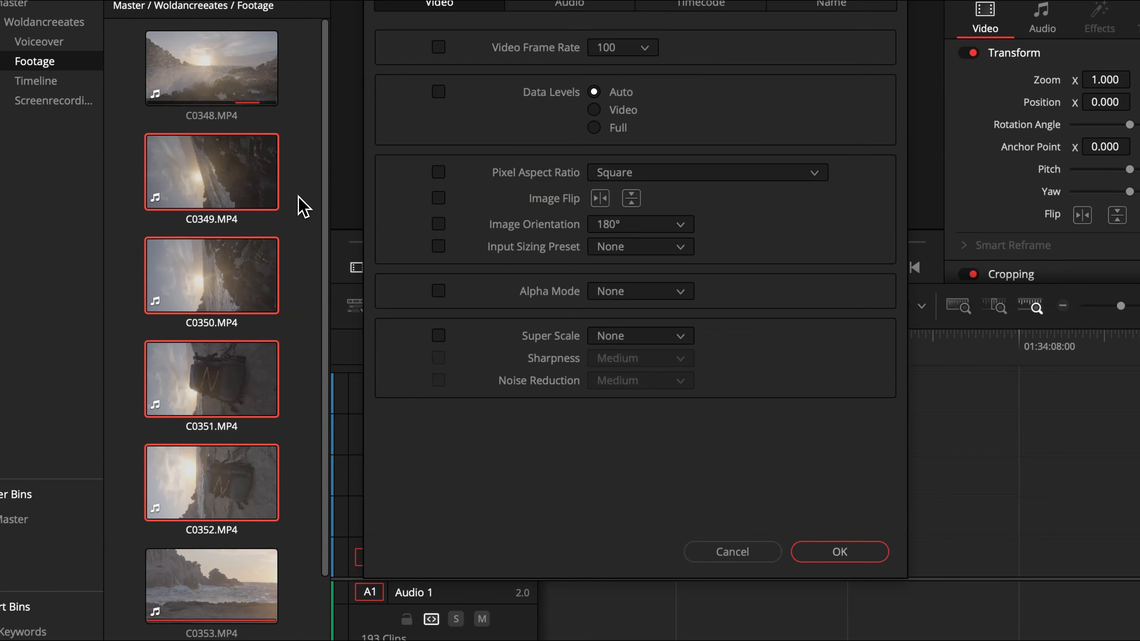
pyautogui.click(606, 229)
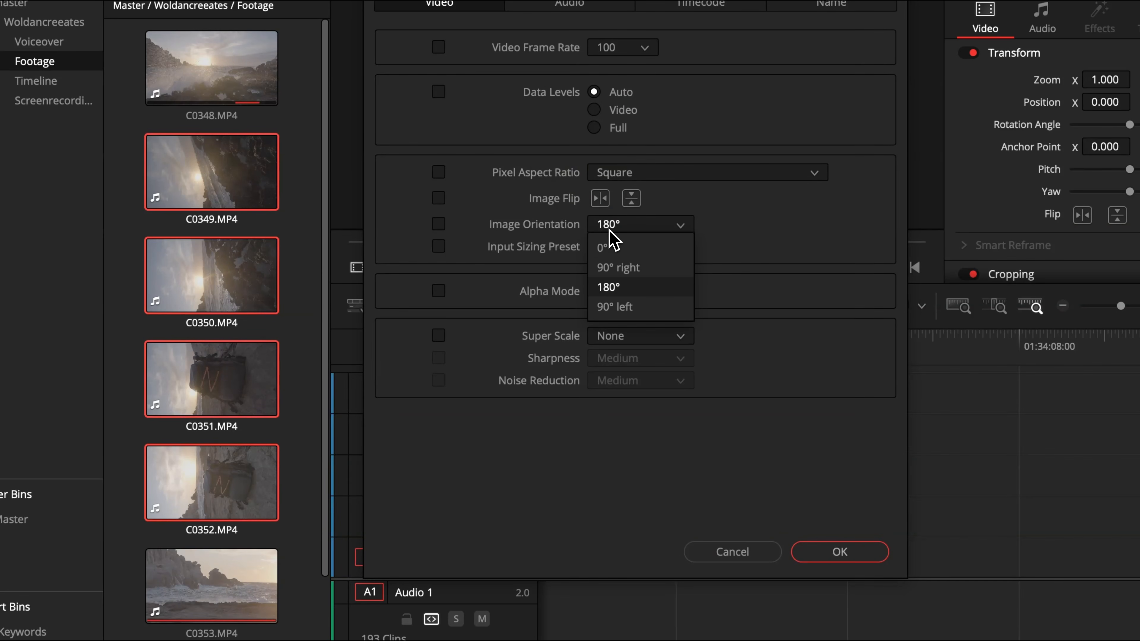
pyautogui.click(606, 307)
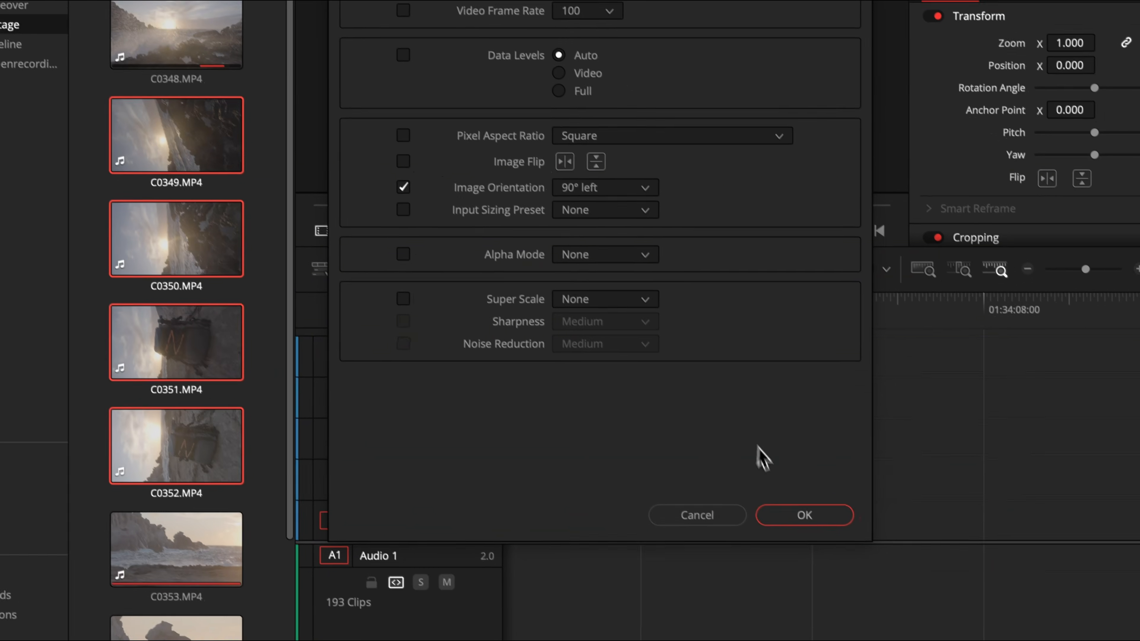
pyautogui.click(783, 502)
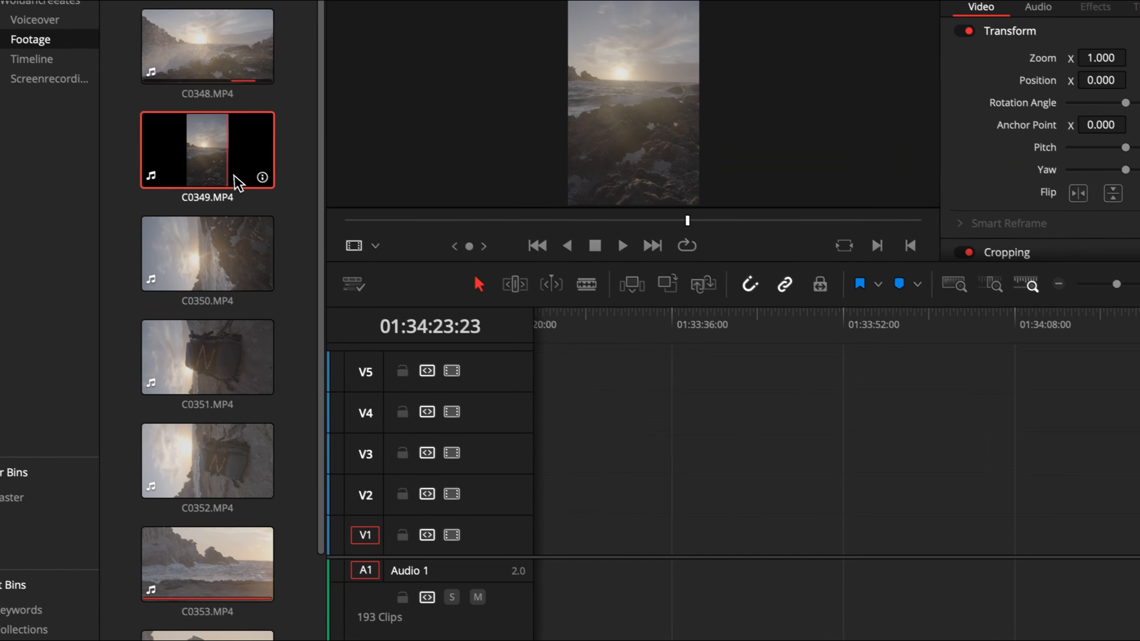
# Check the rotated clip thumbnails in the media pool.
pyautogui.click(230, 279)
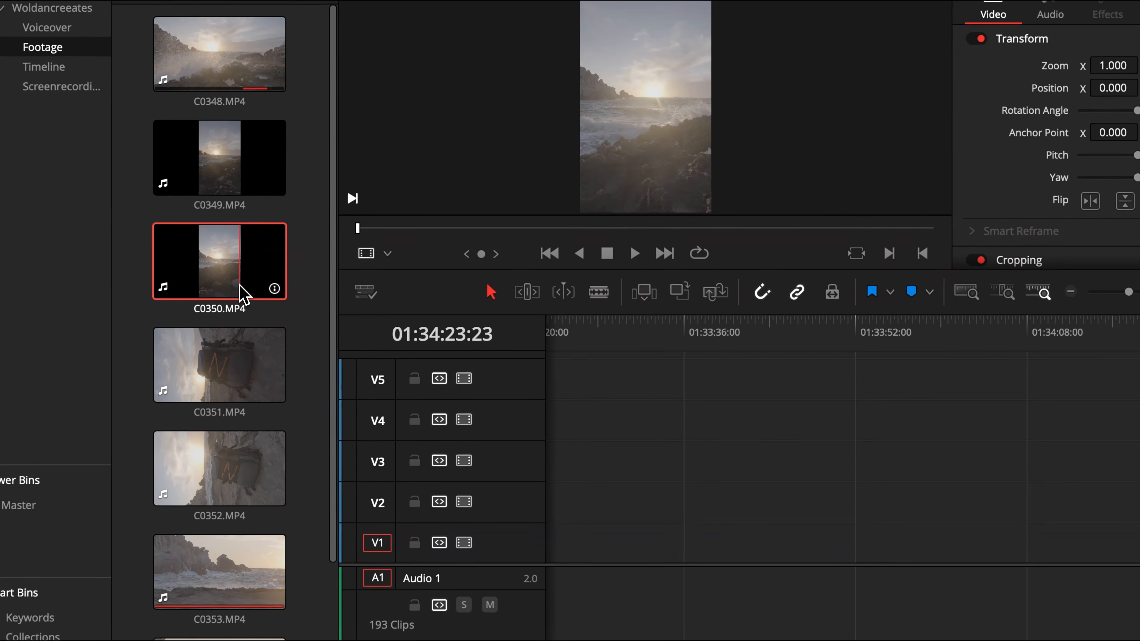
pyautogui.click(229, 355)
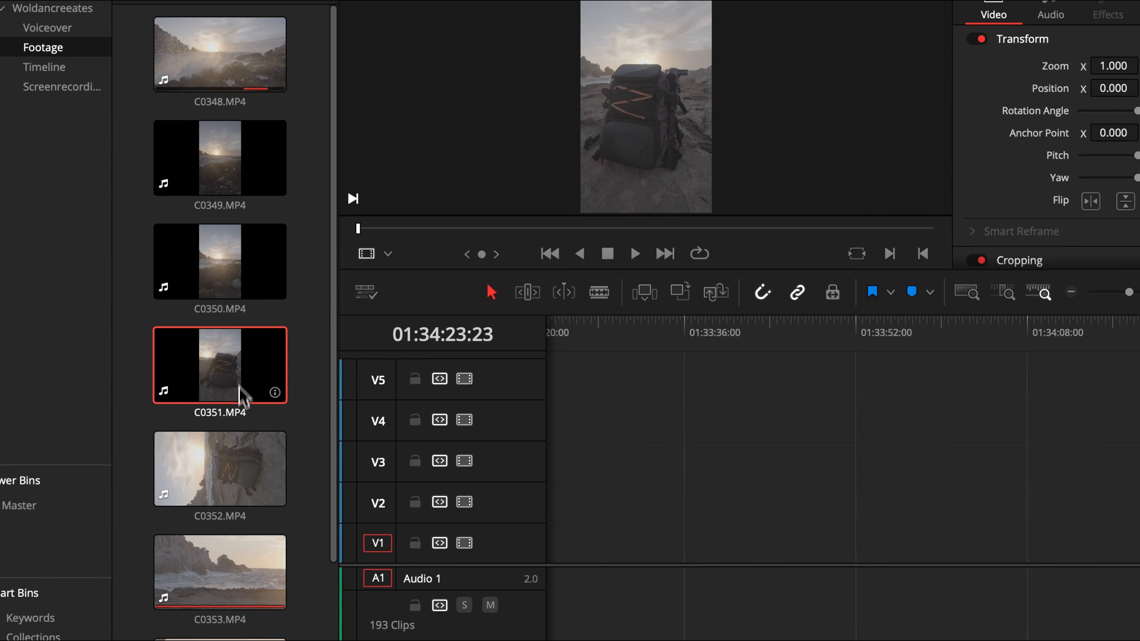
pyautogui.click(242, 470)
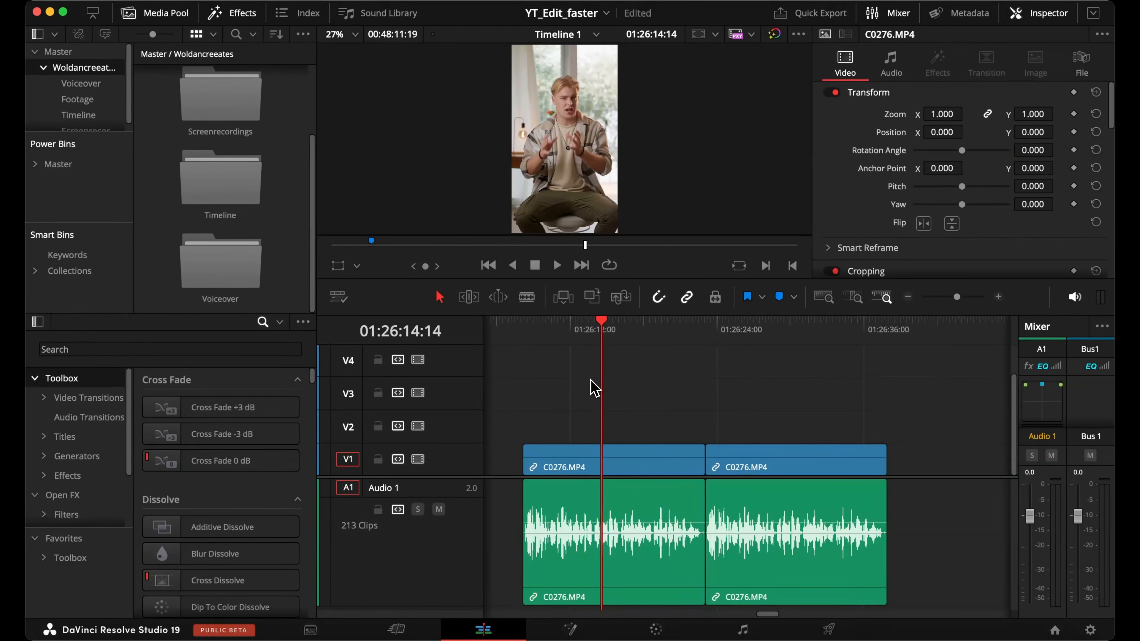
# Search effects for adj and add an Adjustment Clip to track V2 above the C0276.MP4 clip.
pyautogui.click(285, 351)
pyautogui.write('adj')
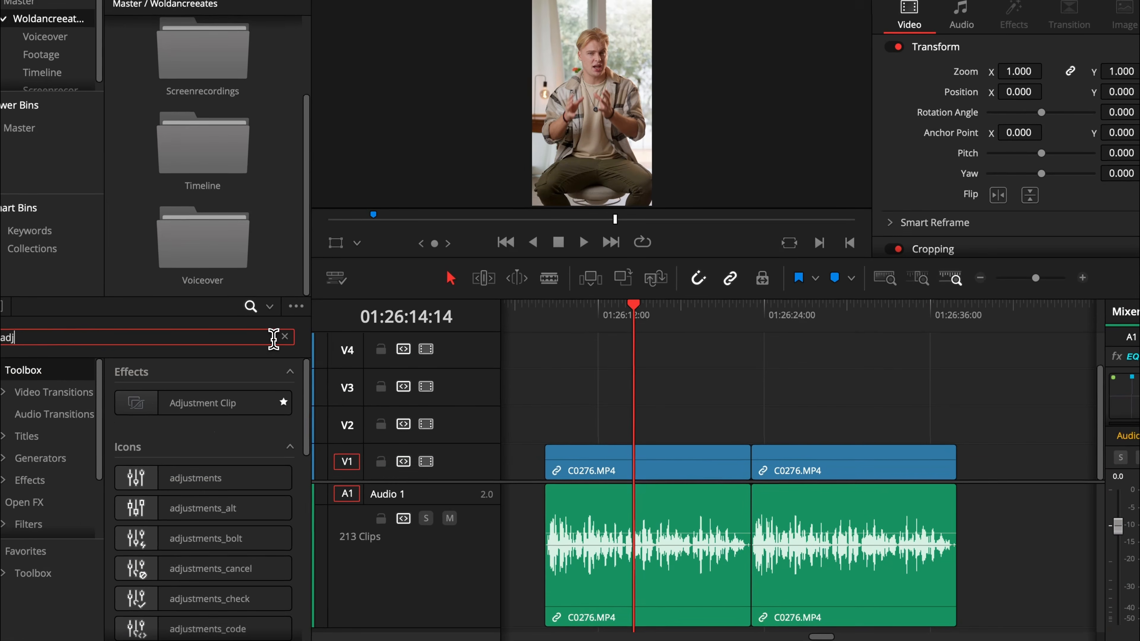
pyautogui.moveTo(155, 420); pyautogui.dragTo(637, 440)
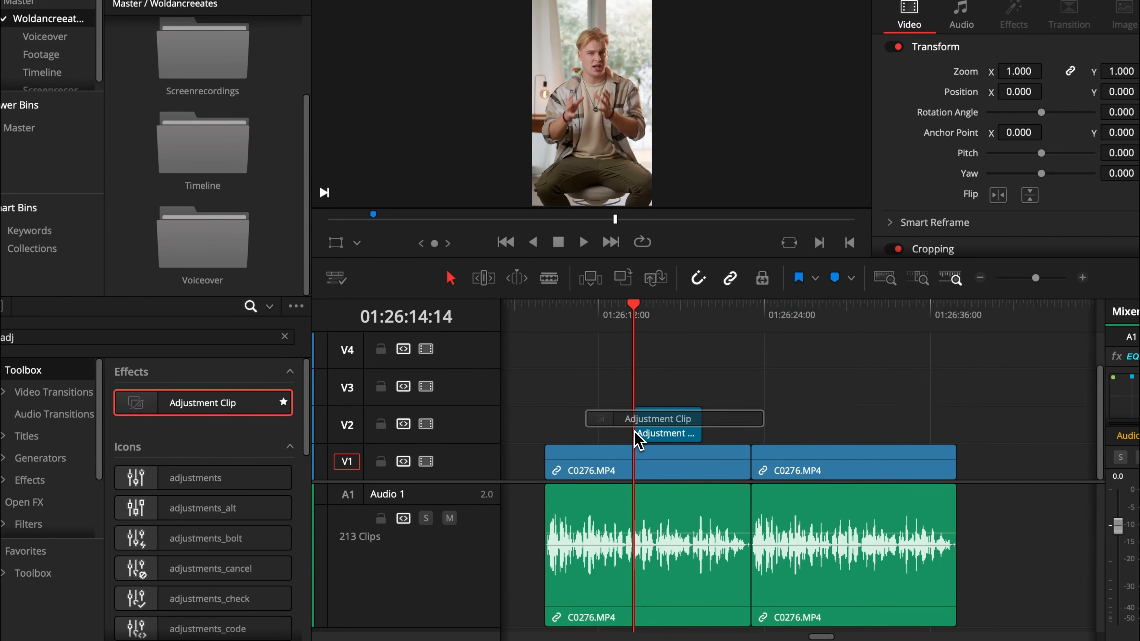
pyautogui.click(669, 319)
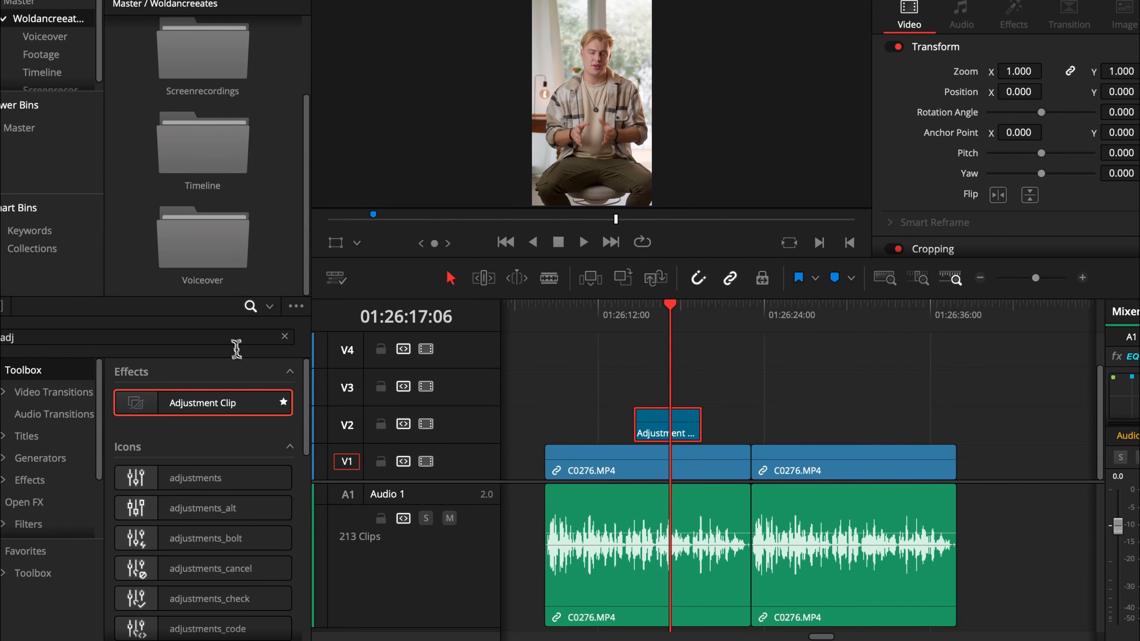
# Search effects for camer and apply the Open FX Camera Shake effect to the adjustment clip.
pyautogui.press('BackSpace')
pyautogui.press('BackSpace')
pyautogui.press('BackSpace')
pyautogui.write('camer')
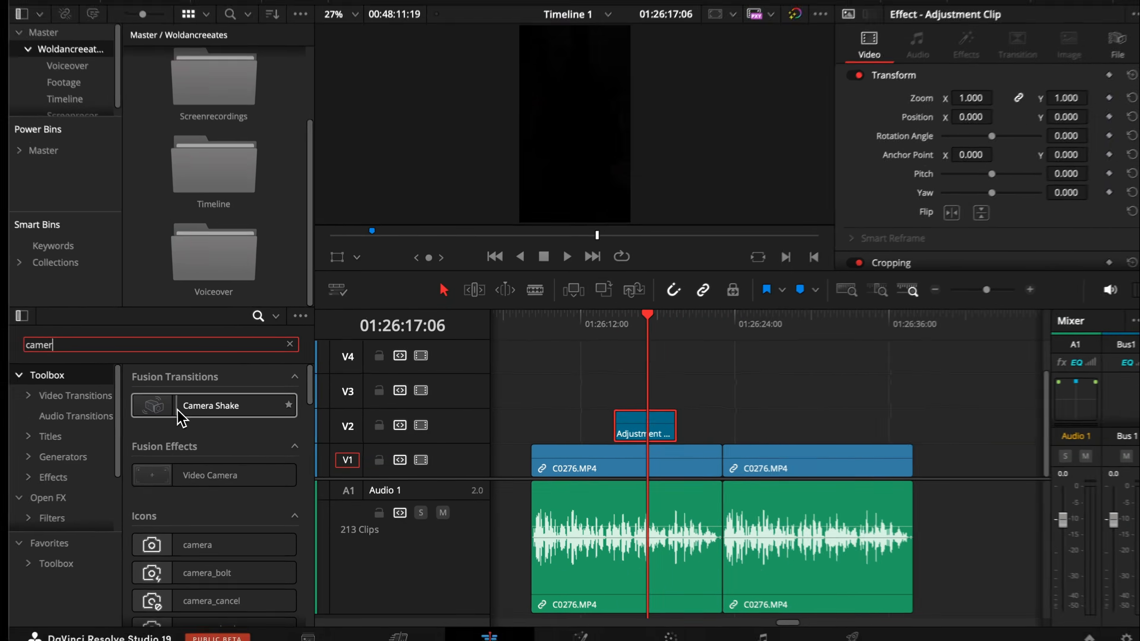
pyautogui.scroll(-4, 112, 478)
pyautogui.click(110, 422)
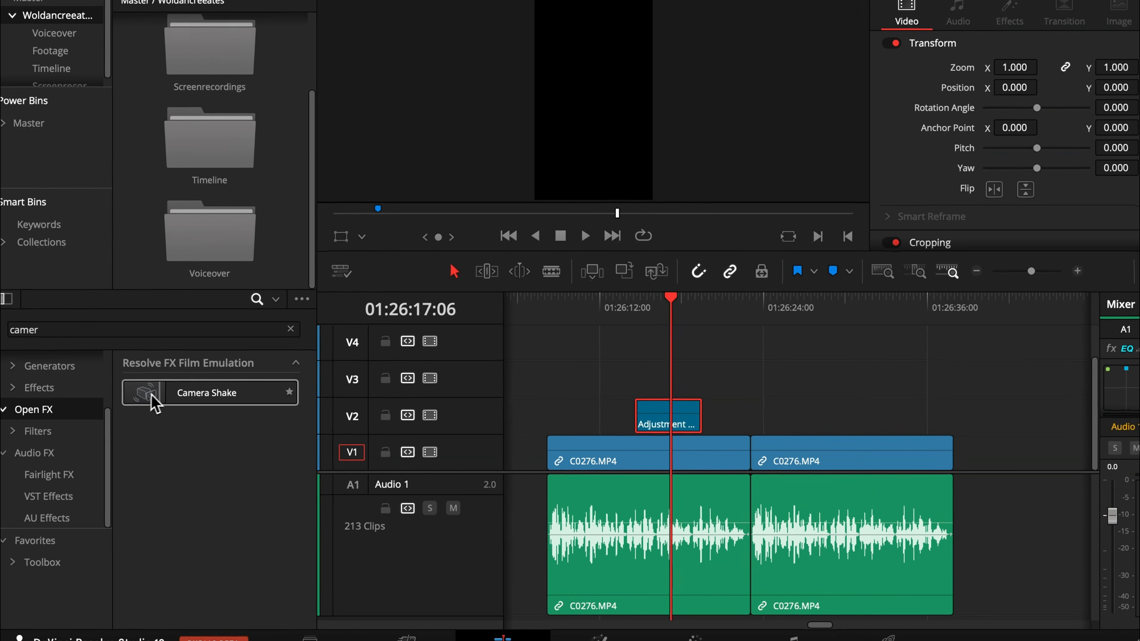
pyautogui.moveTo(155, 402); pyautogui.dragTo(662, 423)
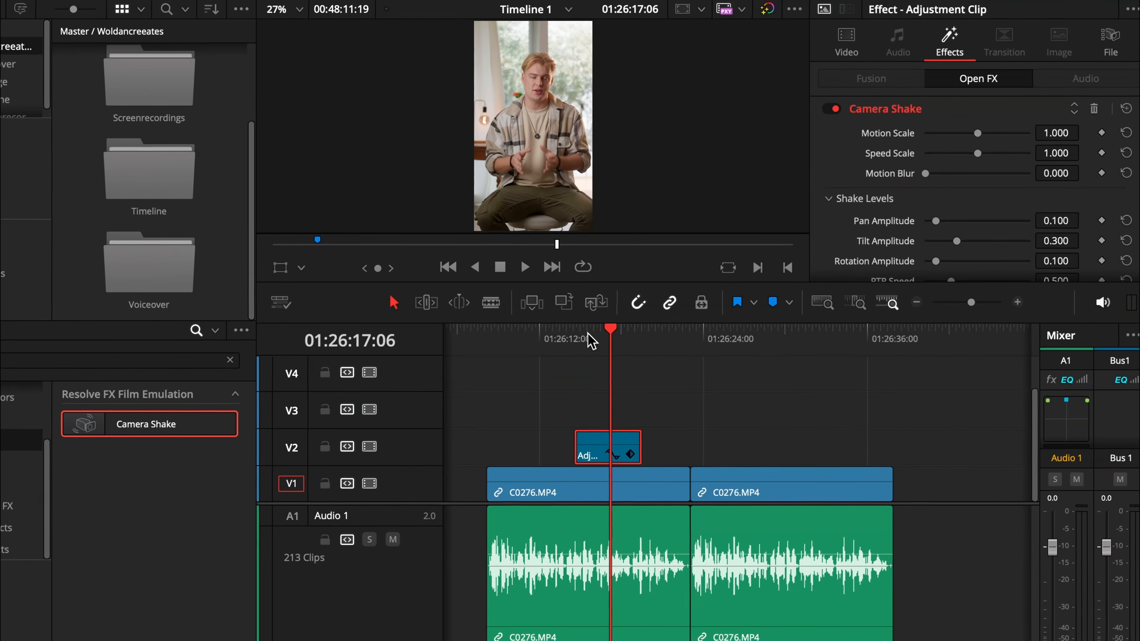
# Play back the adjustment clip and lower the Camera Shake's Motion Scale to about 0.186.
pyautogui.click(590, 340)
pyautogui.press('space')
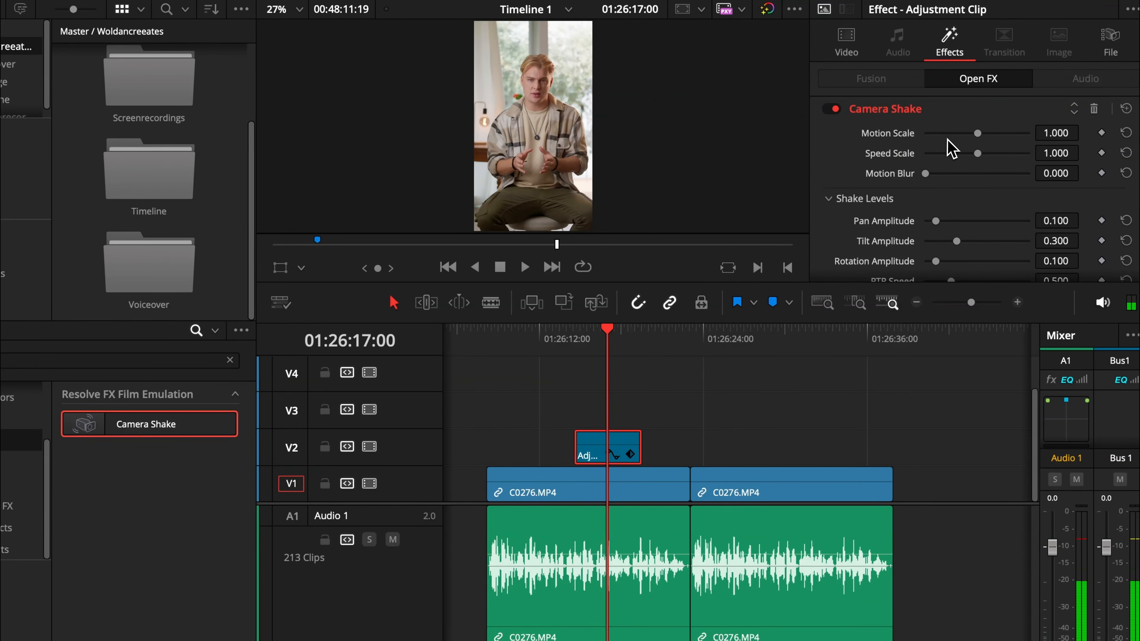
pyautogui.scroll(-3, 967, 247)
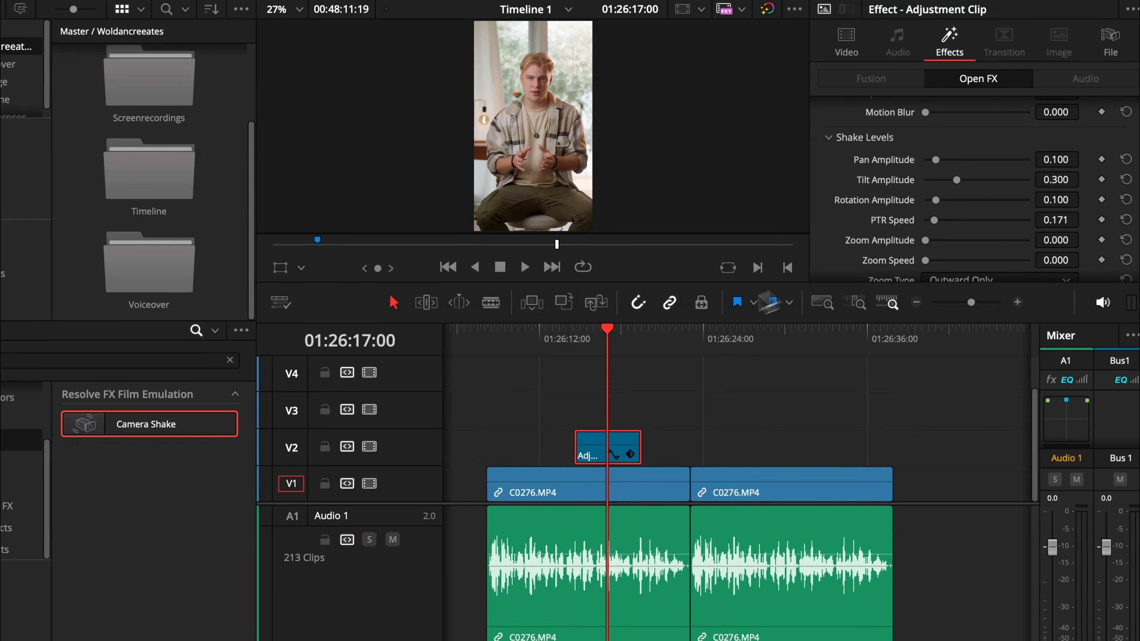
pyautogui.scroll(3, 936, 196)
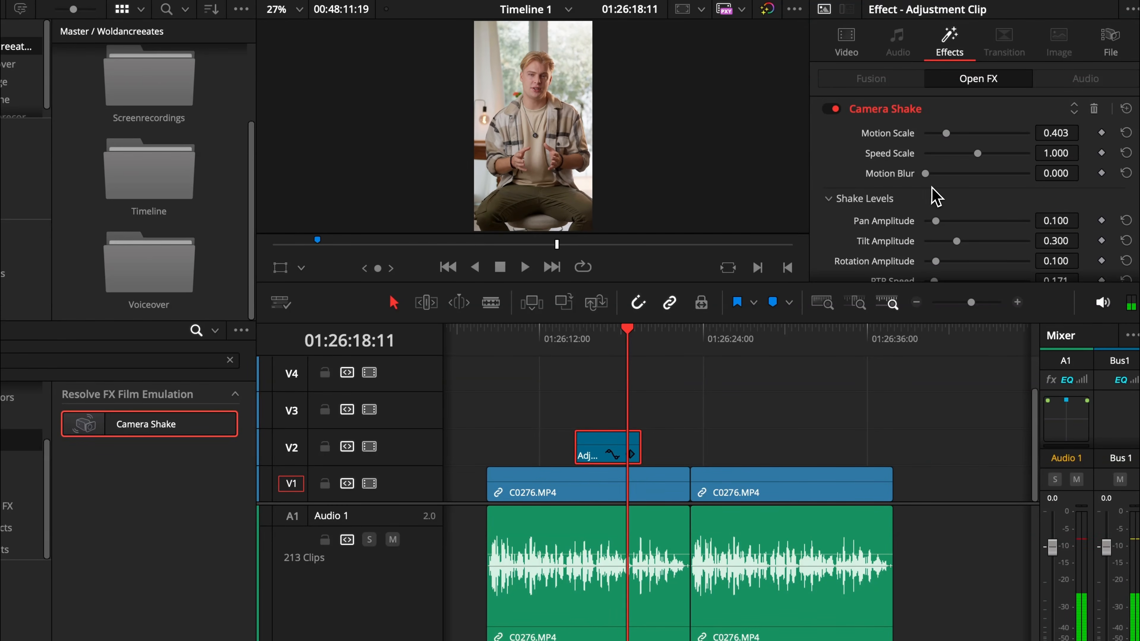
pyautogui.click(571, 334)
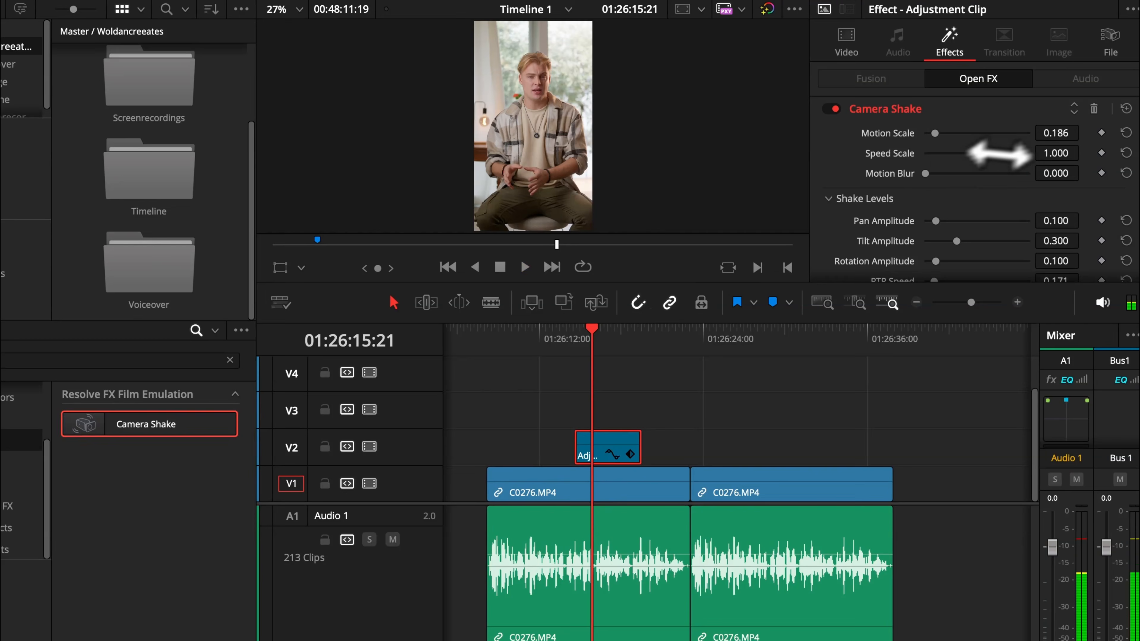
# Trim and copy the Camera Shake adjustment clip along track V2 over both C0276.MP4 clips, then play back.
pyautogui.moveTo(604, 443); pyautogui.dragTo(750, 442)
pyautogui.moveTo(638, 443); pyautogui.dragTo(688, 441)
pyautogui.moveTo(578, 445); pyautogui.dragTo(488, 444)
pyautogui.moveTo(760, 430); pyautogui.dragTo(813, 429)
pyautogui.moveTo(848, 426); pyautogui.dragTo(902, 422)
pyautogui.press('space')
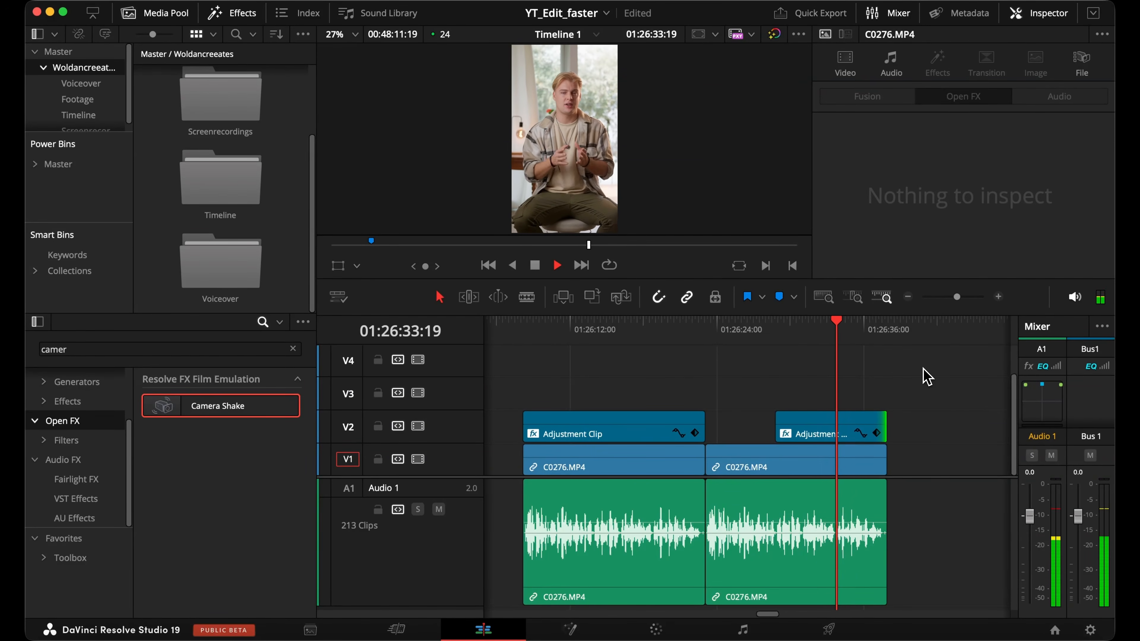
# Save the adjustment clip into the media pool as a clip named Camera shake.
pyautogui.press('space')
pyautogui.click(613, 433)
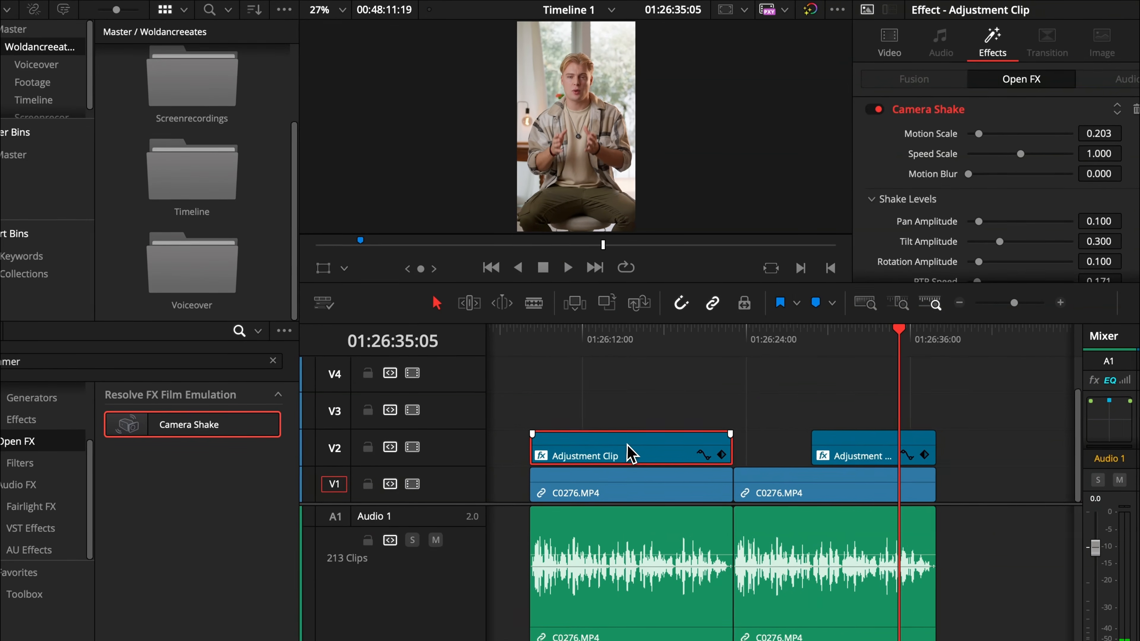
pyautogui.moveTo(631, 454); pyautogui.dragTo(268, 281)
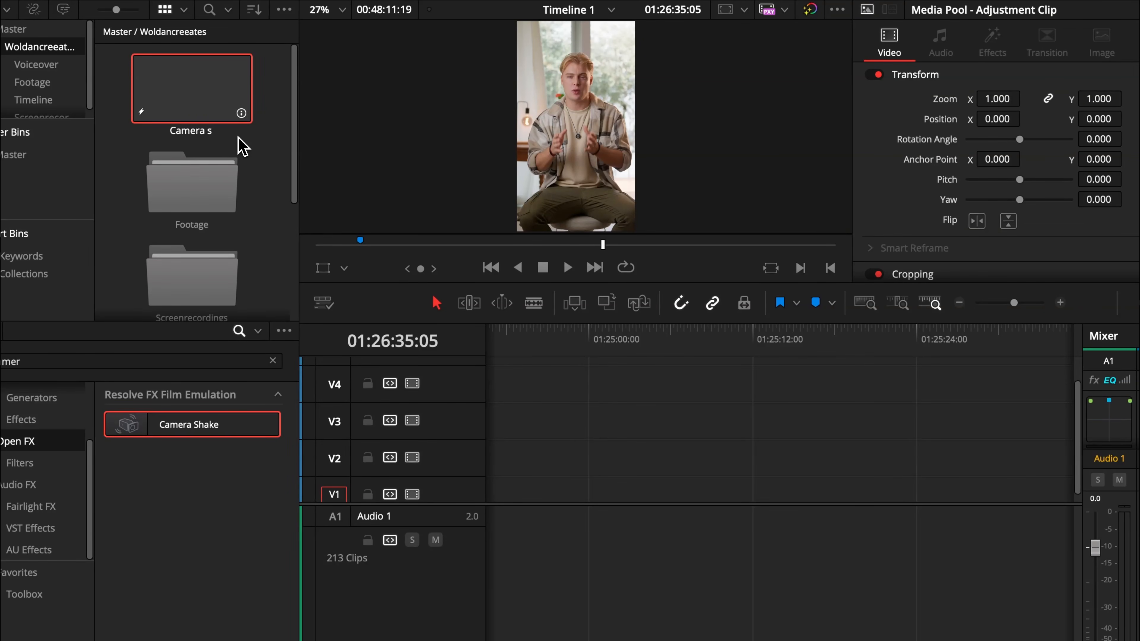
# Add the Camera shake clip from the media pool onto track V2 of the timeline.
pyautogui.click(572, 419)
pyautogui.click(959, 302)
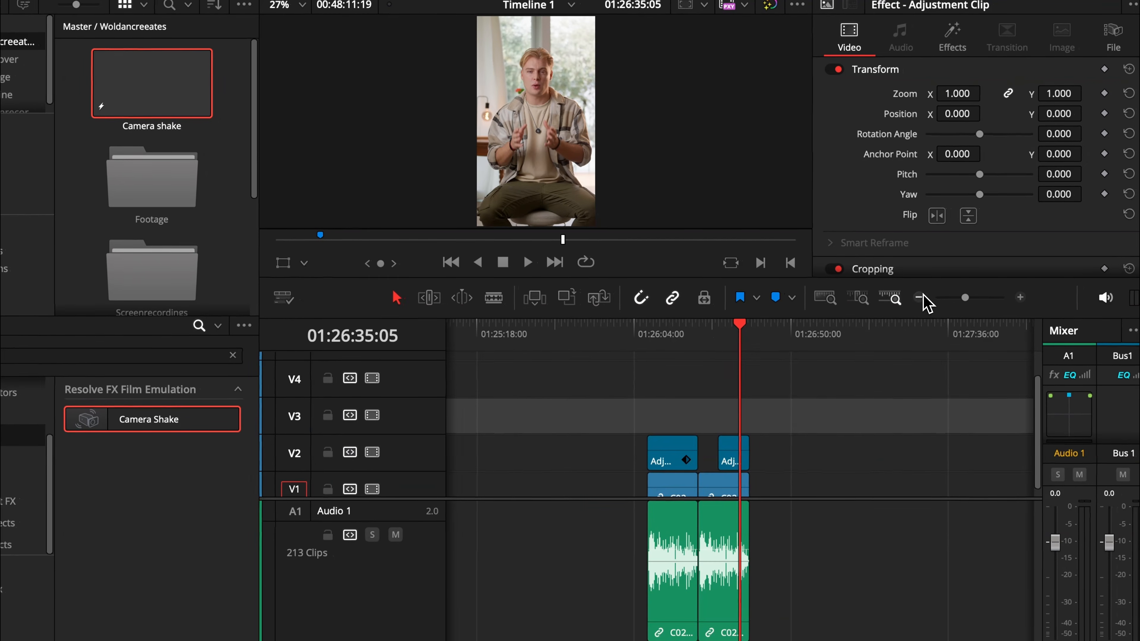
pyautogui.click(1021, 298)
pyautogui.click(1020, 298)
pyautogui.click(1021, 298)
pyautogui.hscroll(3, 866, 368)
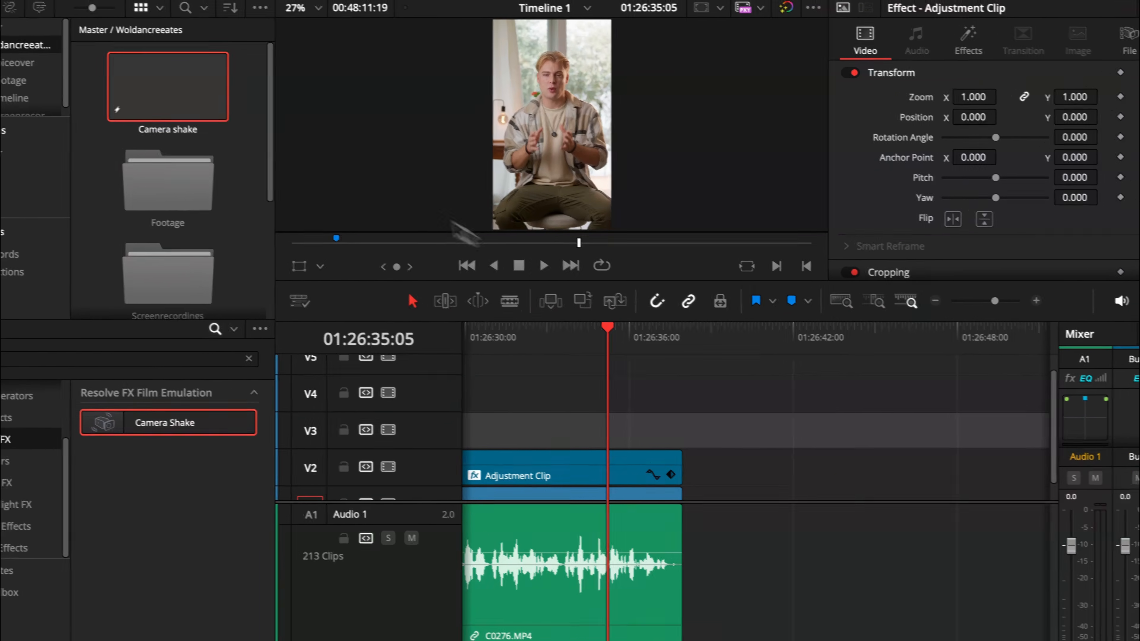
pyautogui.moveTo(162, 85); pyautogui.dragTo(457, 280)
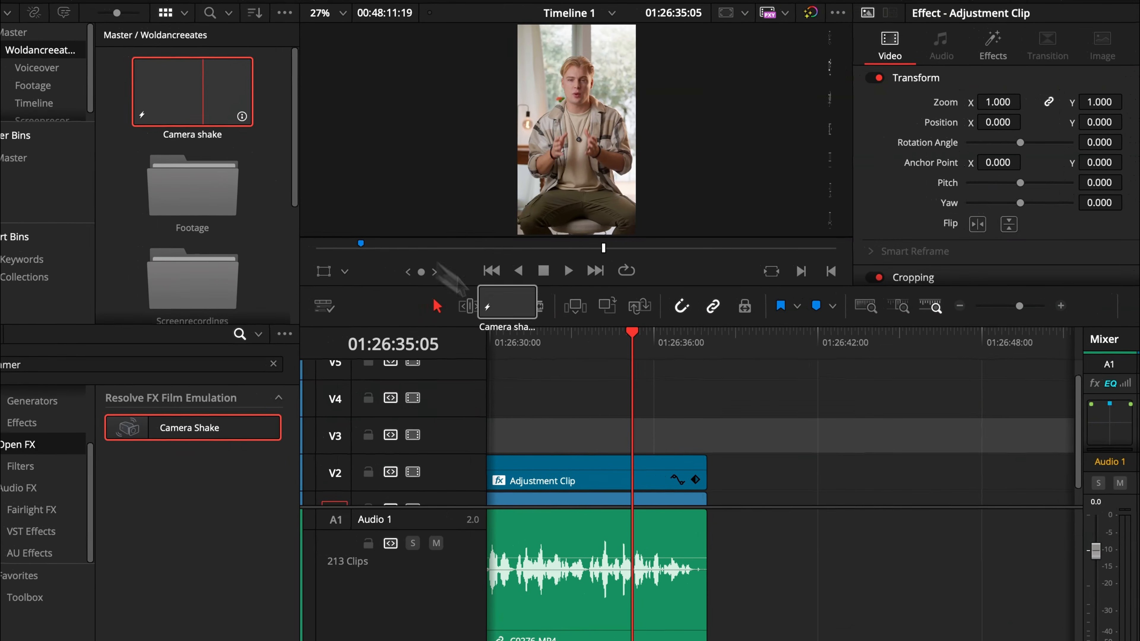
pyautogui.moveTo(508, 316); pyautogui.dragTo(532, 474)
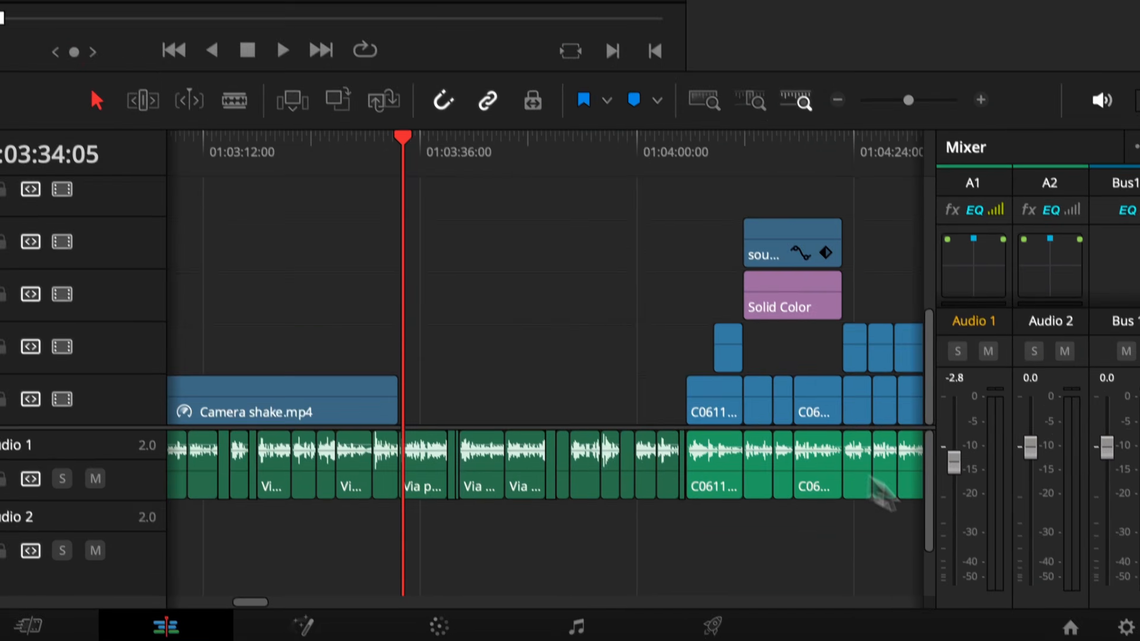
# Create a new project named Prject new from the project manager.
pyautogui.click(1049, 568)
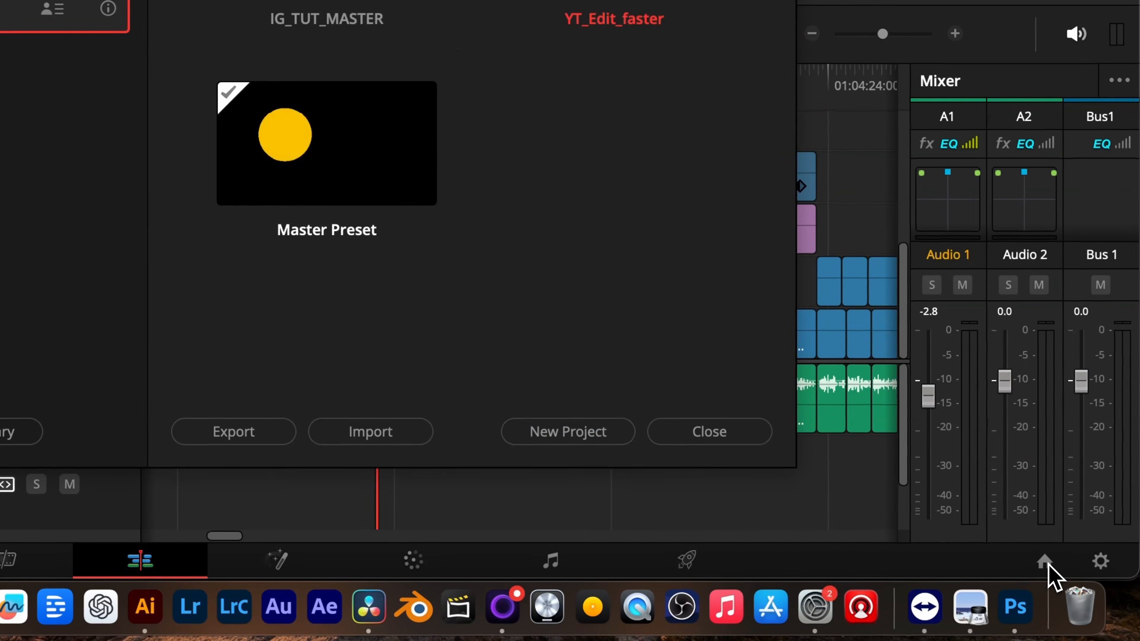
pyautogui.click(573, 435)
pyautogui.write('Prject new')
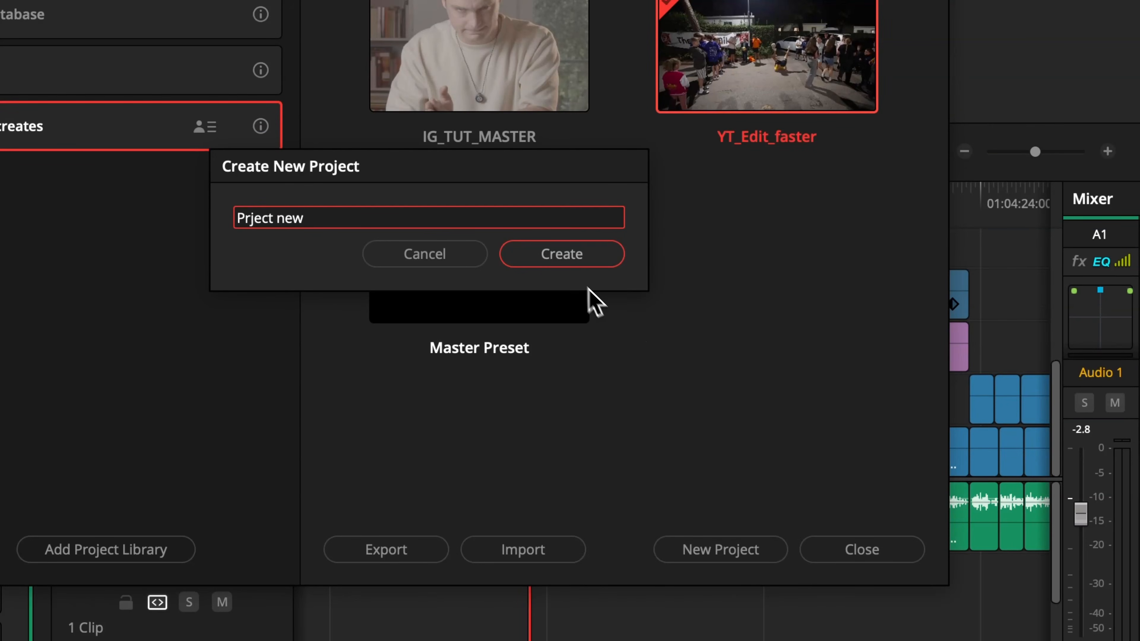
pyautogui.click(566, 258)
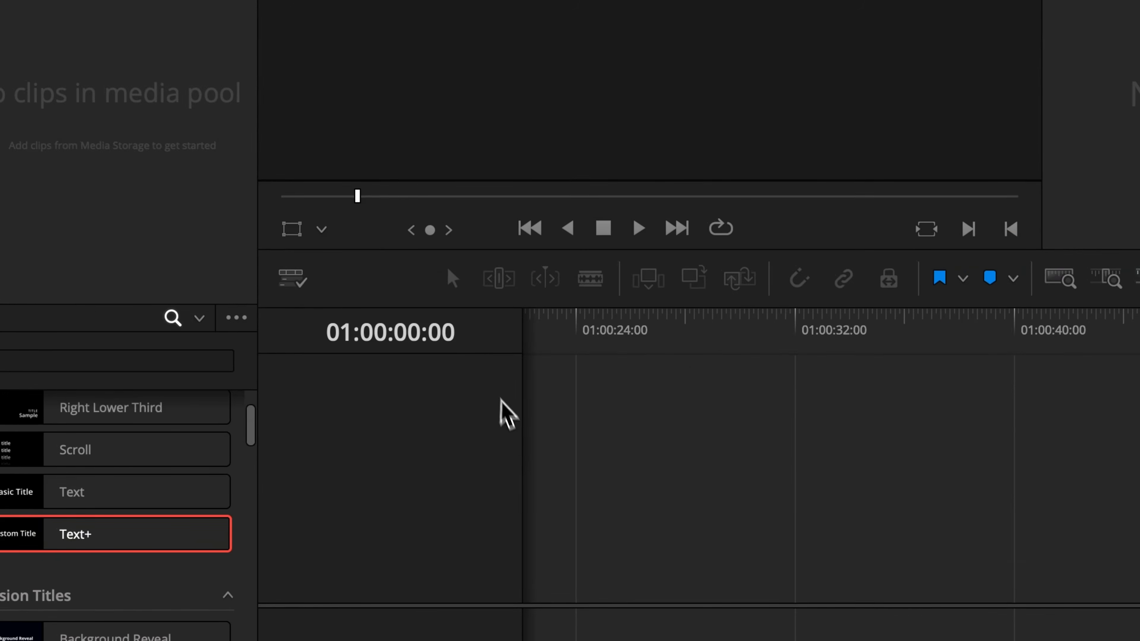
# Create two new bins in the media pool named Footage and music.
pyautogui.rightClick(260, 224)
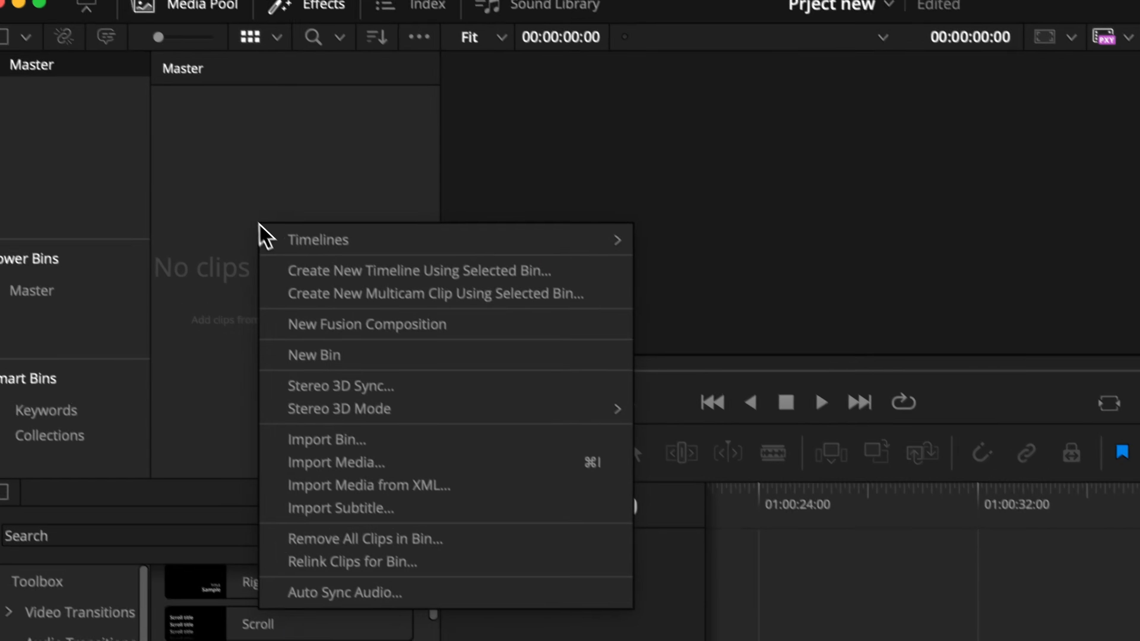
pyautogui.click(368, 373)
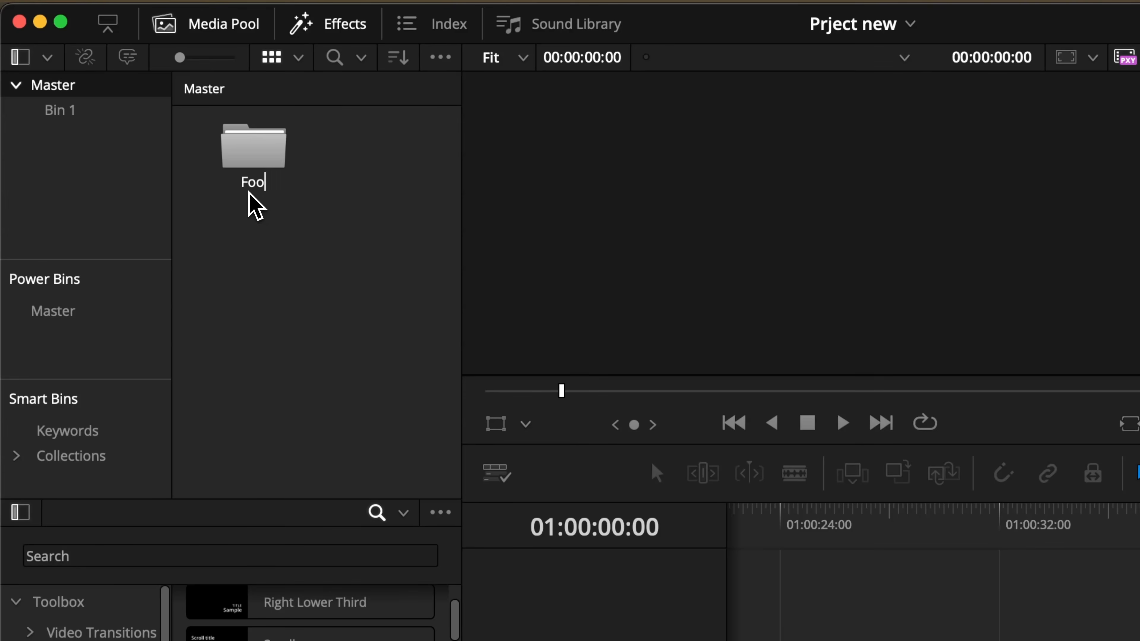
pyautogui.write('Footage')
pyautogui.rightClick(369, 209)
pyautogui.click(432, 352)
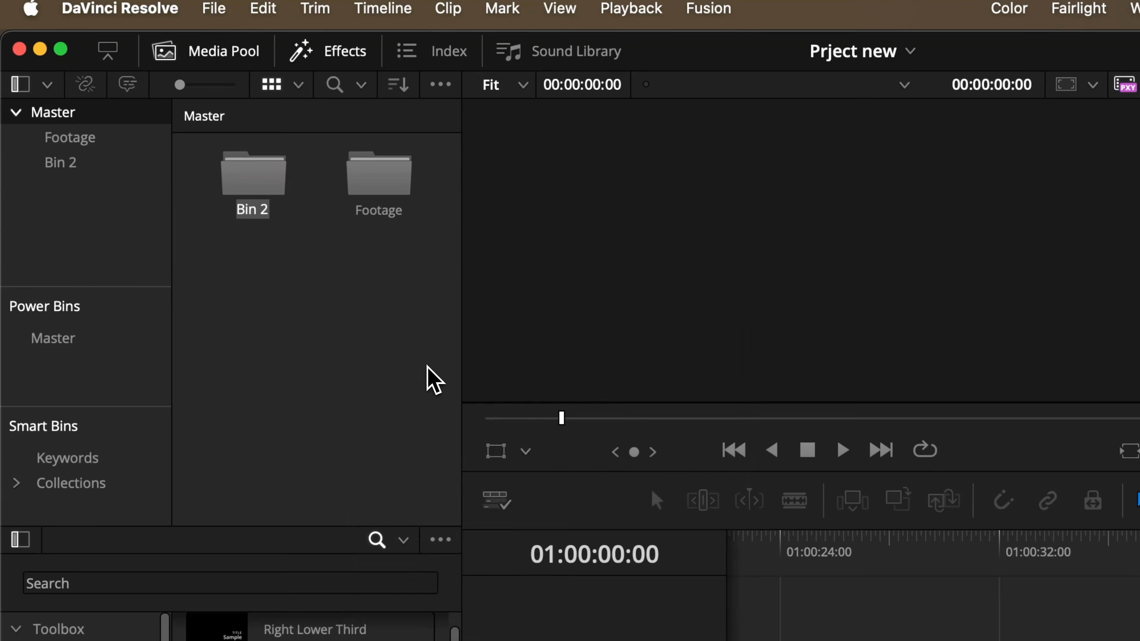
pyautogui.write('music')
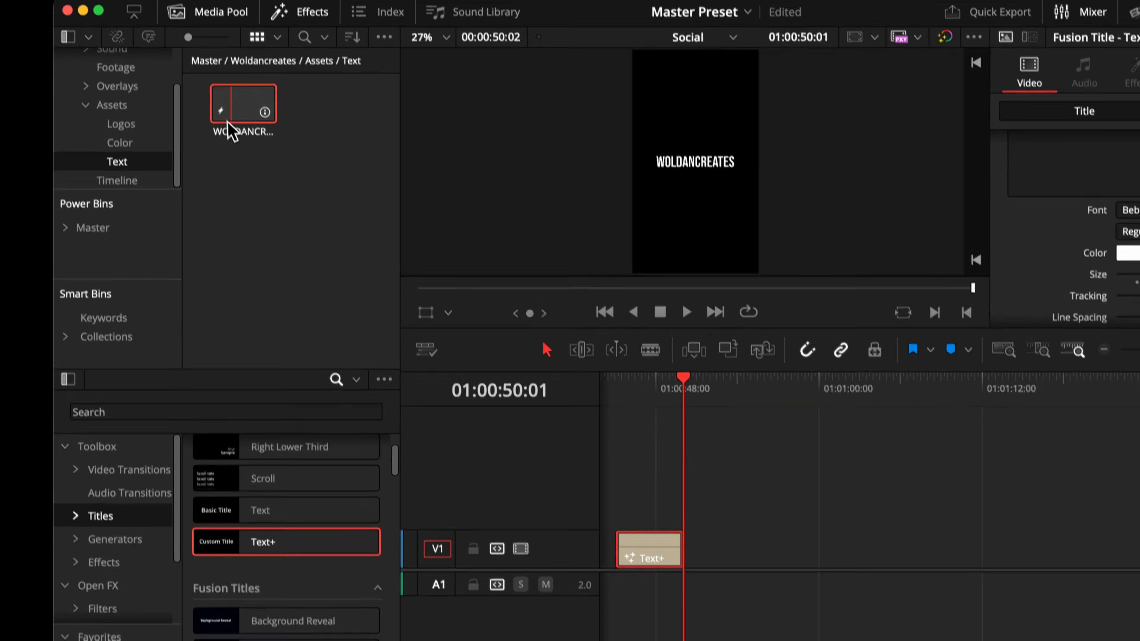
# Browse to the Sound > Music bin and preview the Audiio_MHC music track in the viewer.
pyautogui.moveTo(227, 127); pyautogui.dragTo(699, 363)
pyautogui.click(704, 283)
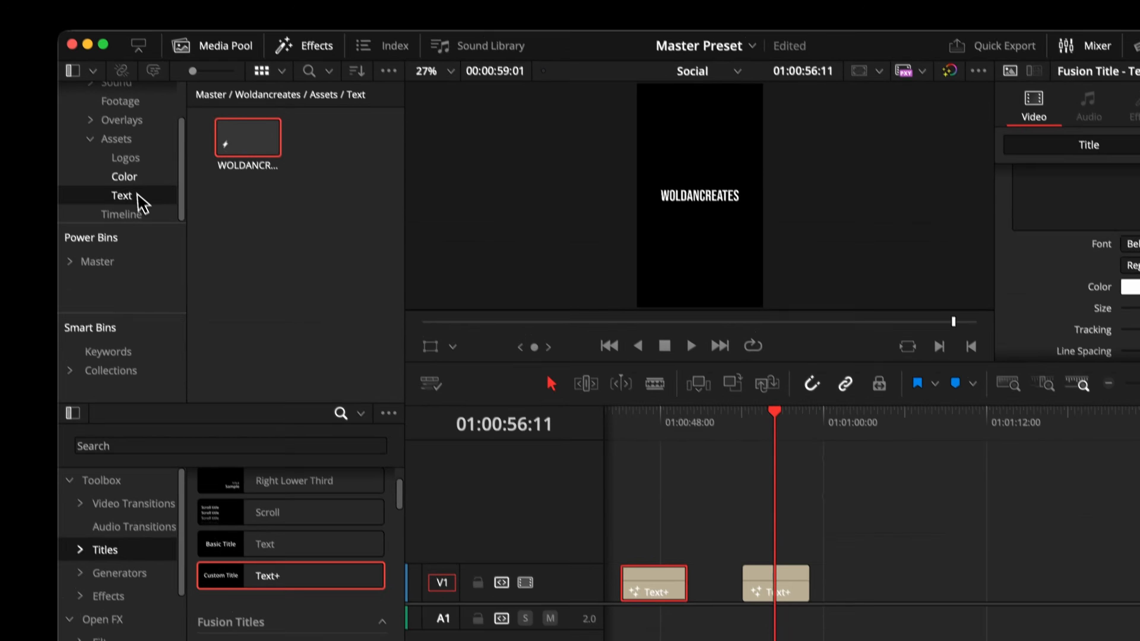
pyautogui.click(55, 37)
pyautogui.click(165, 179)
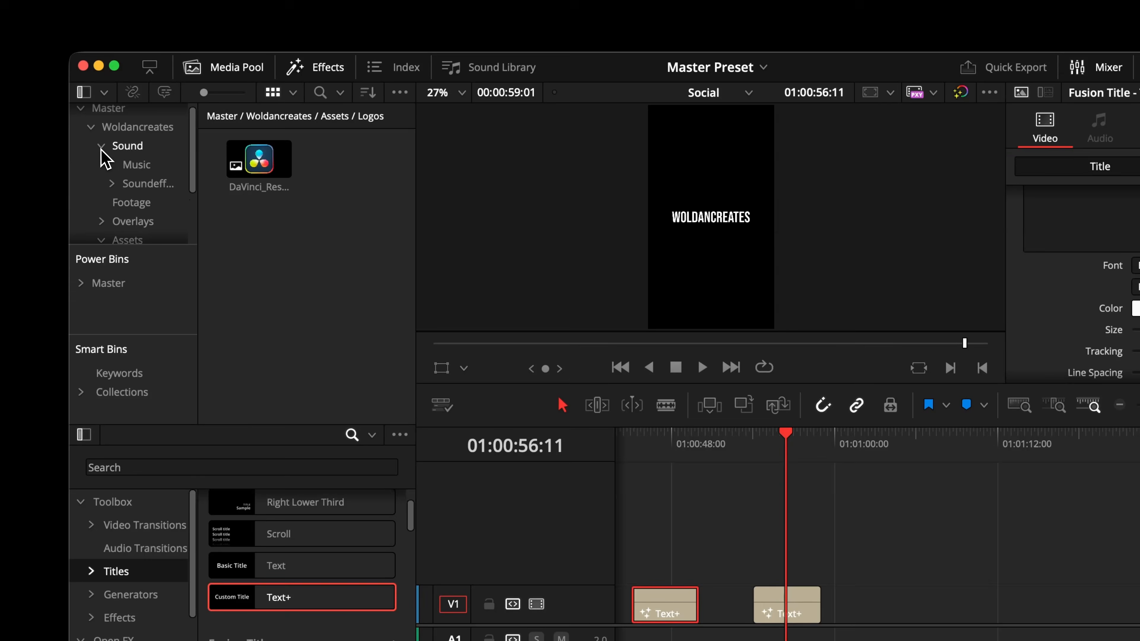
pyautogui.click(135, 165)
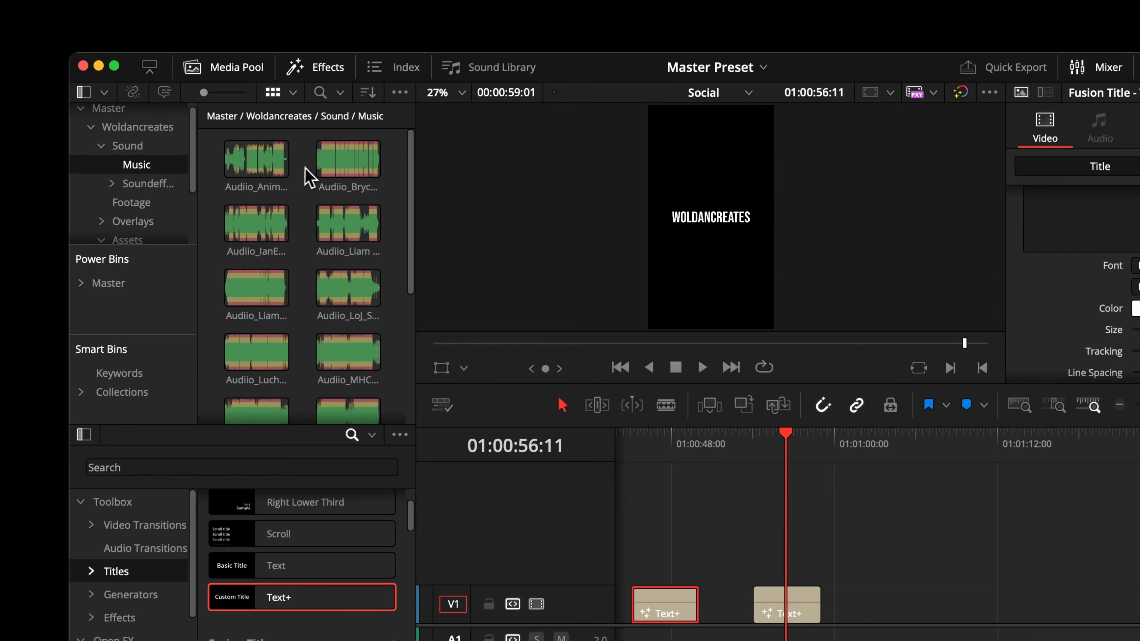
pyautogui.scroll(-5, 313, 173)
pyautogui.click(270, 180)
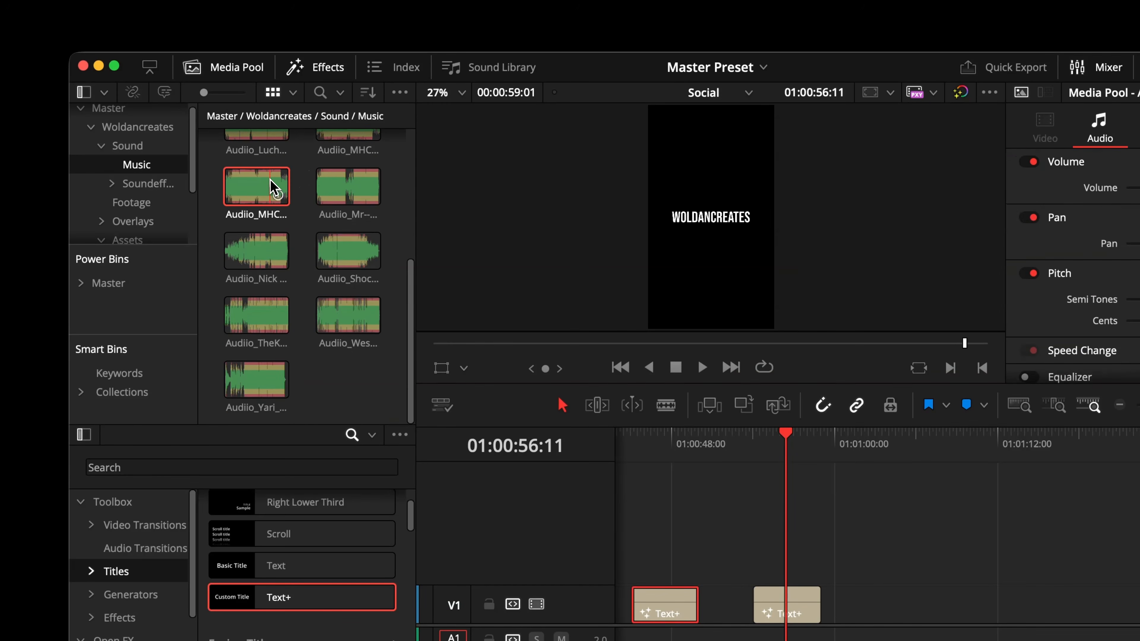
pyautogui.doubleClick(270, 179)
pyautogui.press('space')
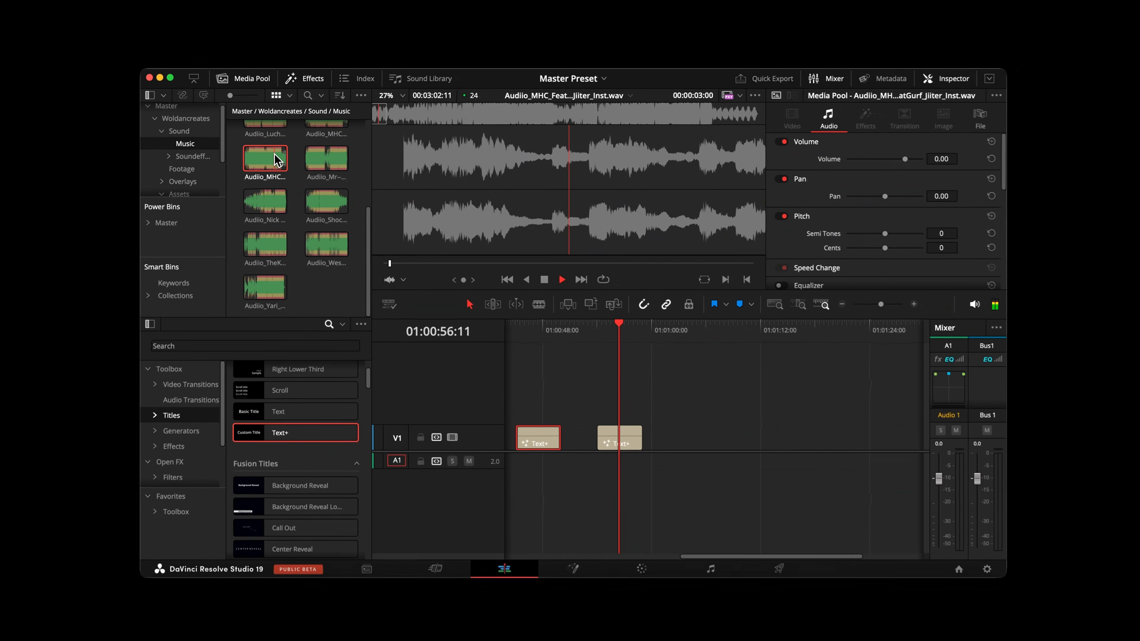
# Stop playback of the Audiio_MHC music preview.
pyautogui.press('space')
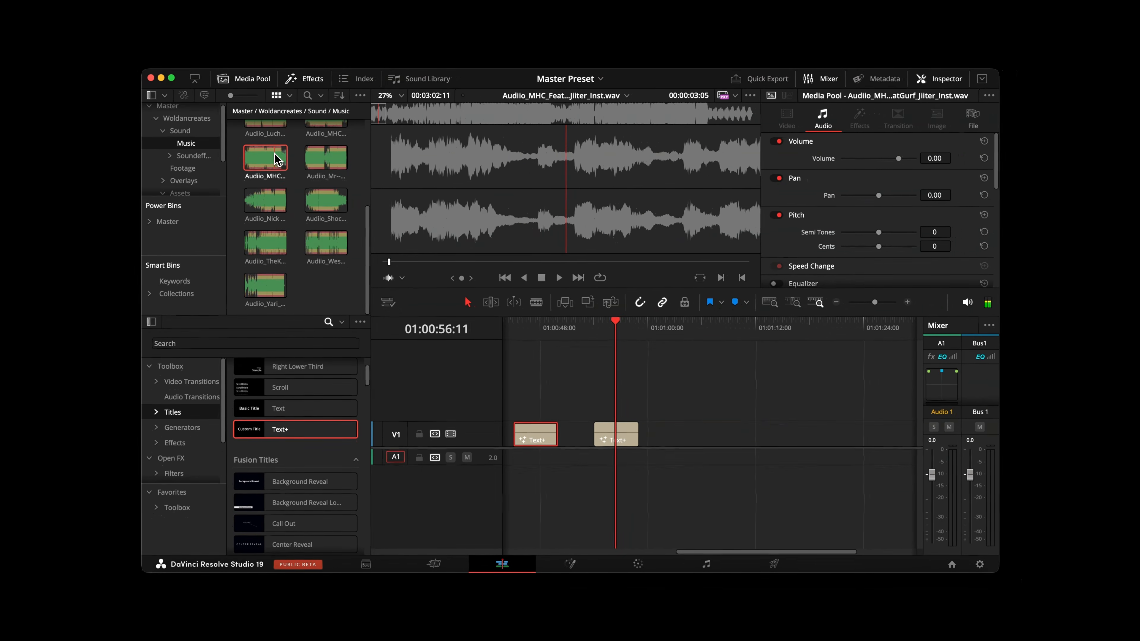
pyautogui.scroll(3, 276, 160)
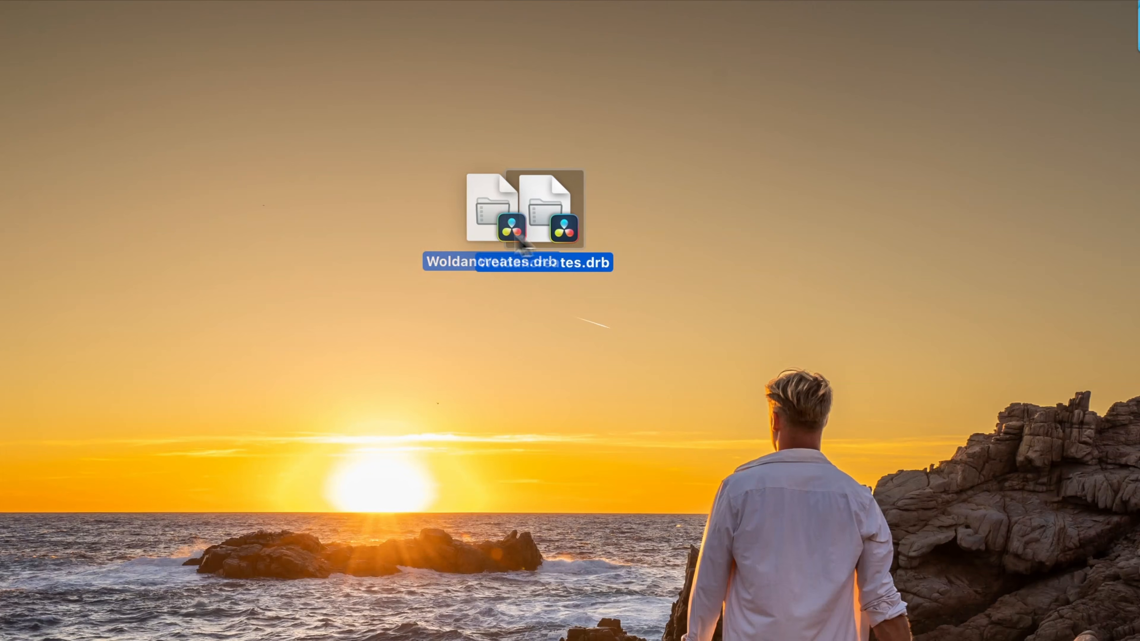
# Open the Woldancreates.drb bin file from the desktop.
pyautogui.moveTo(521, 245); pyautogui.dragTo(577, 269)
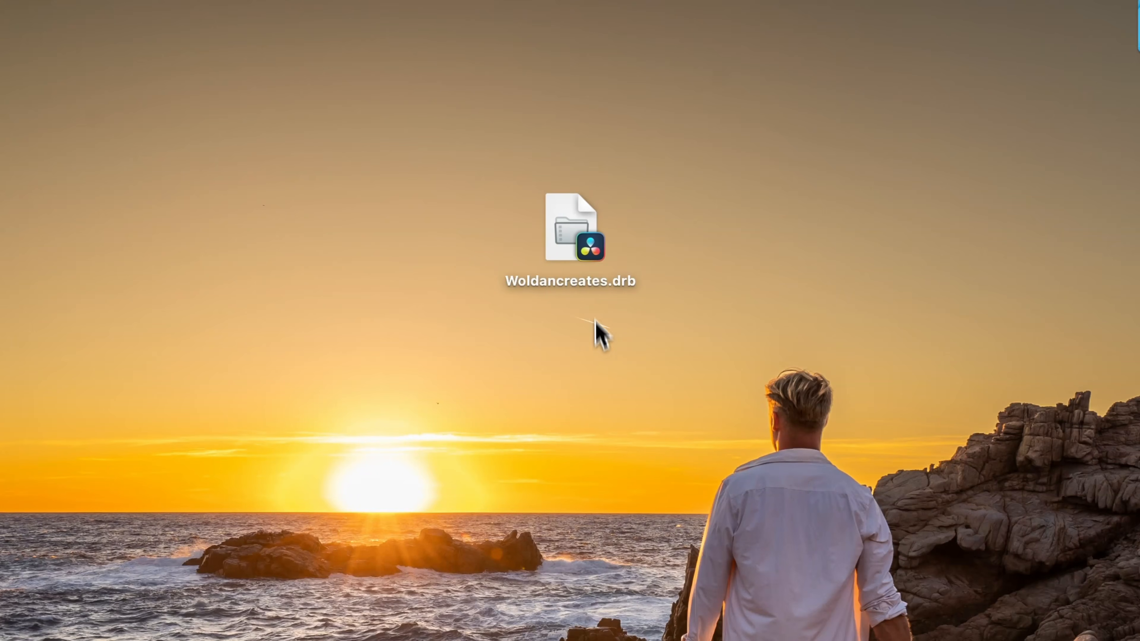
pyautogui.rightClick(588, 244)
pyautogui.click(617, 246)
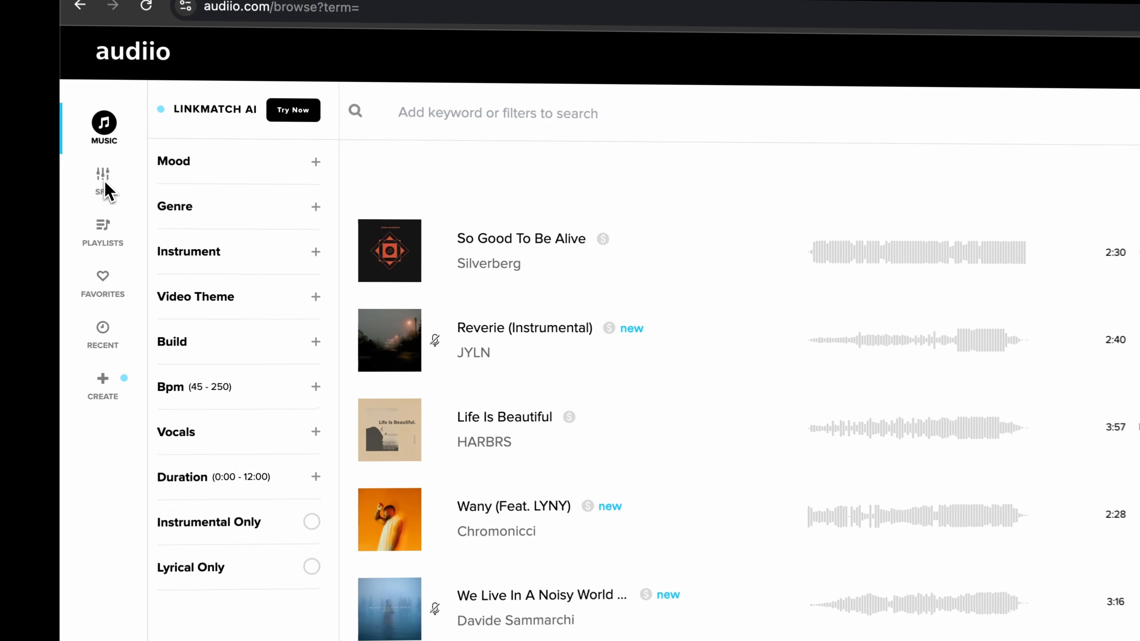
# Browse the Audiio music and SFX libraries in the browser.
pyautogui.click(142, 206)
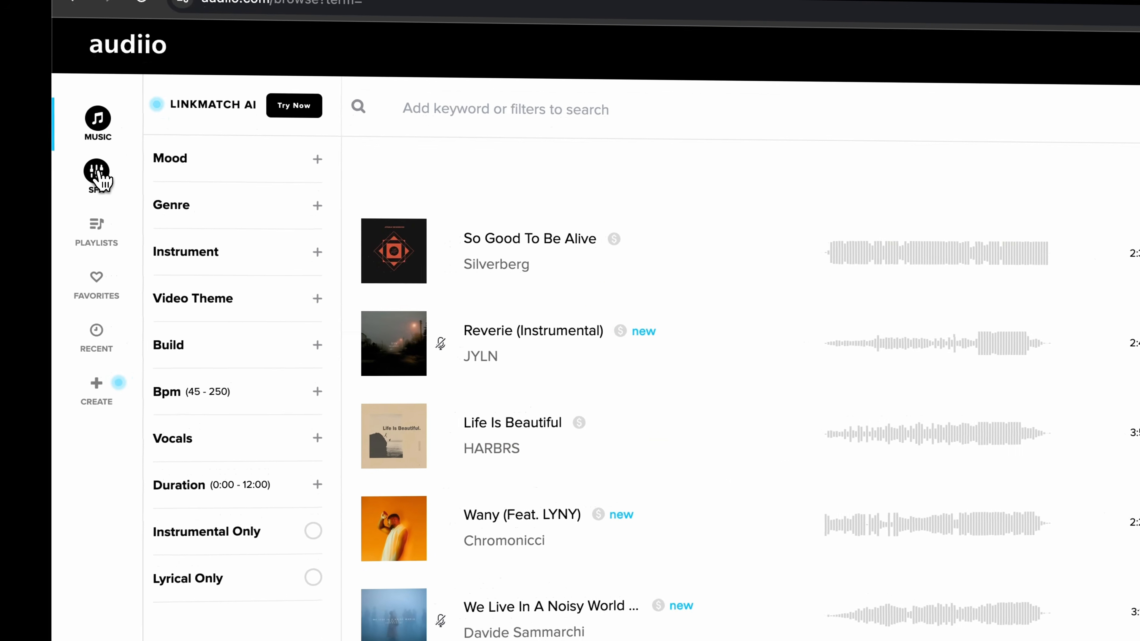
pyautogui.click(270, 233)
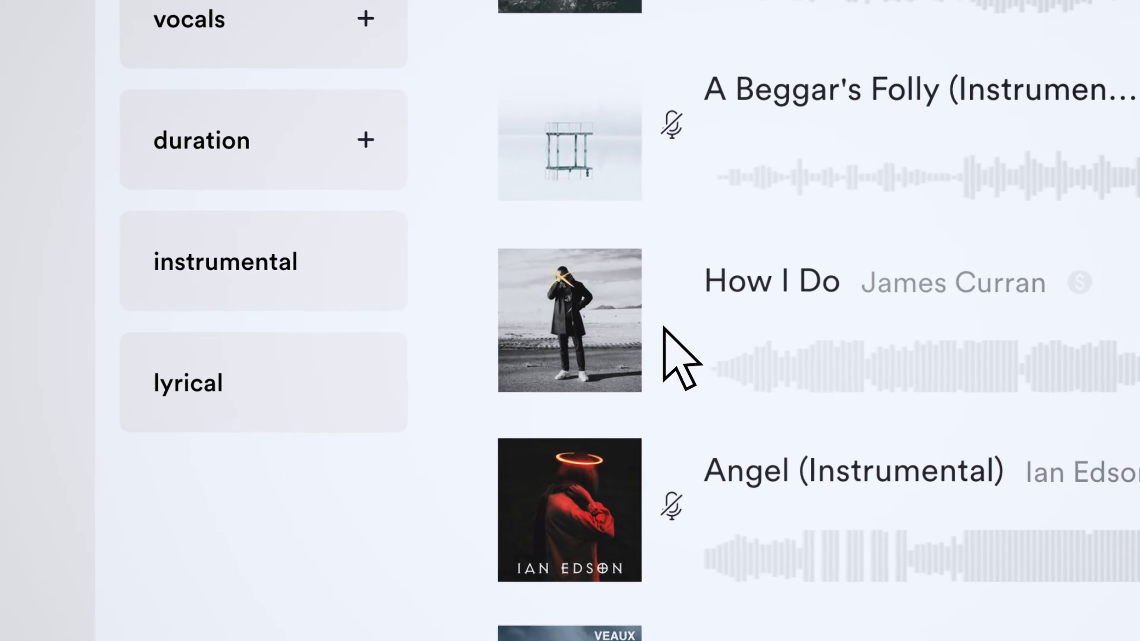
pyautogui.moveTo(572, 329)
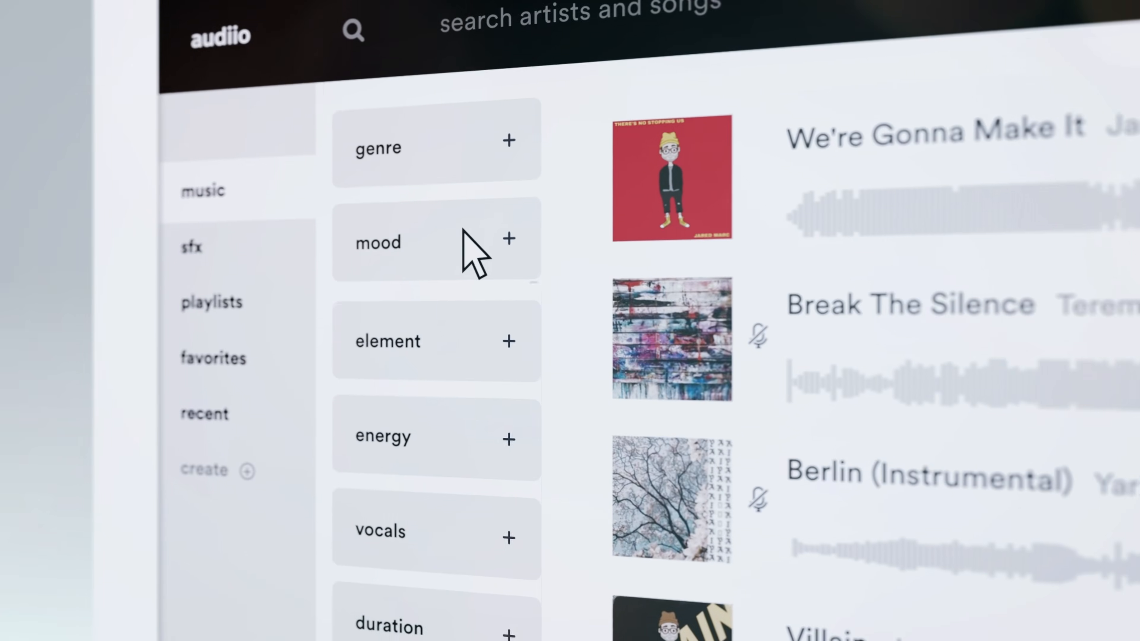
pyautogui.click(471, 250)
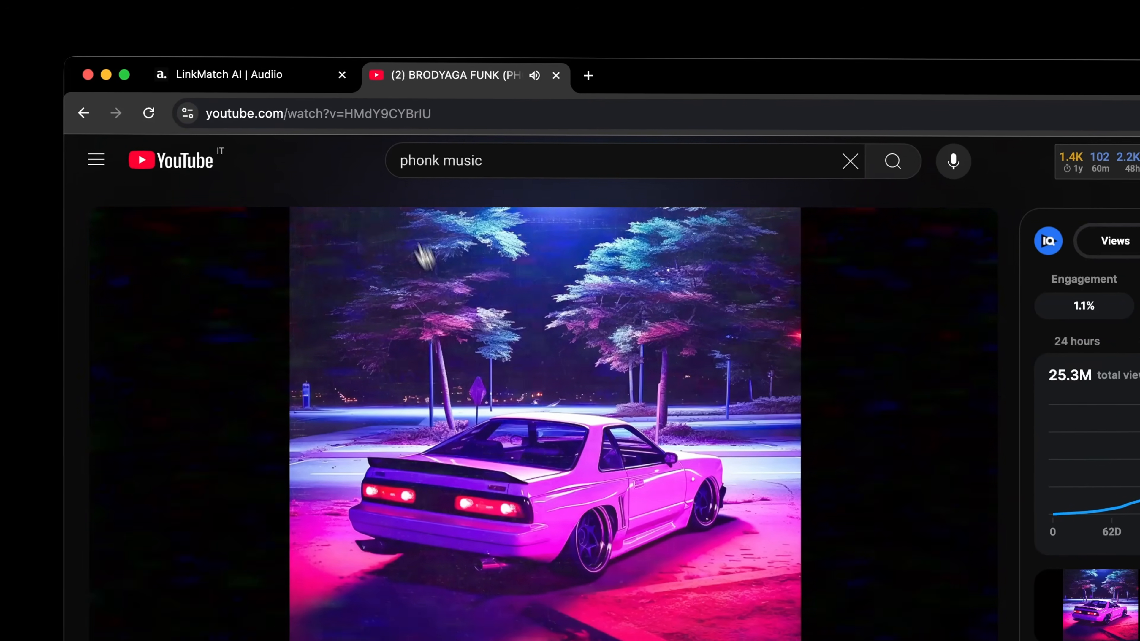
# Copy the YouTube video link and paste it into Audiio's LinkMatch AI search, then run the search.
pyautogui.click(387, 113)
pyautogui.press('super+c')
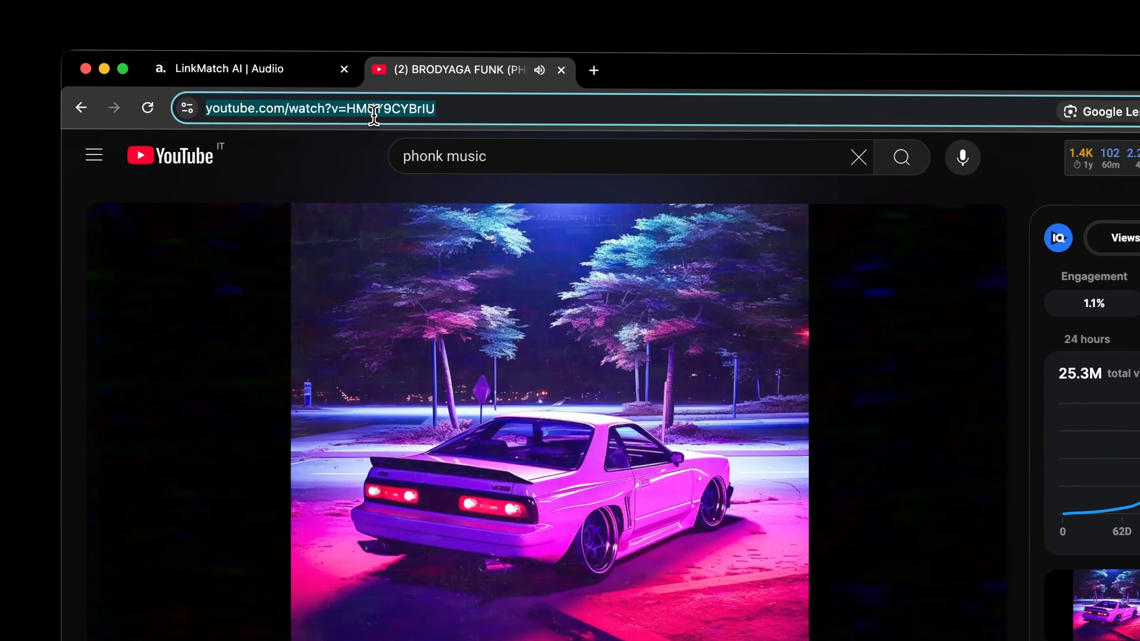
pyautogui.click(288, 78)
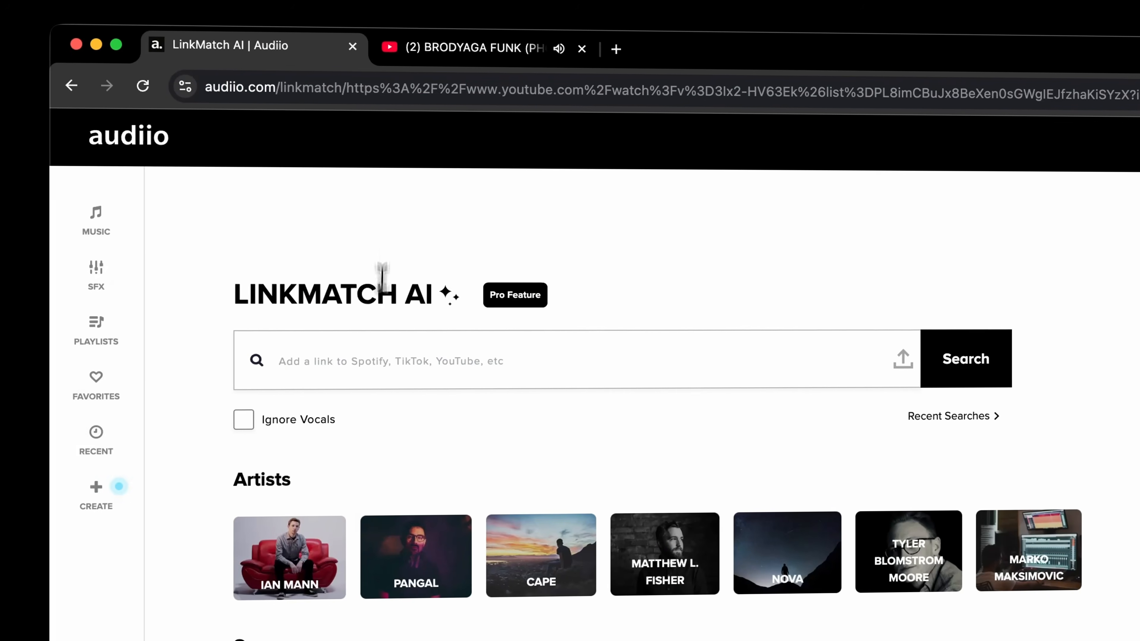
pyautogui.click(376, 357)
pyautogui.press('super+v')
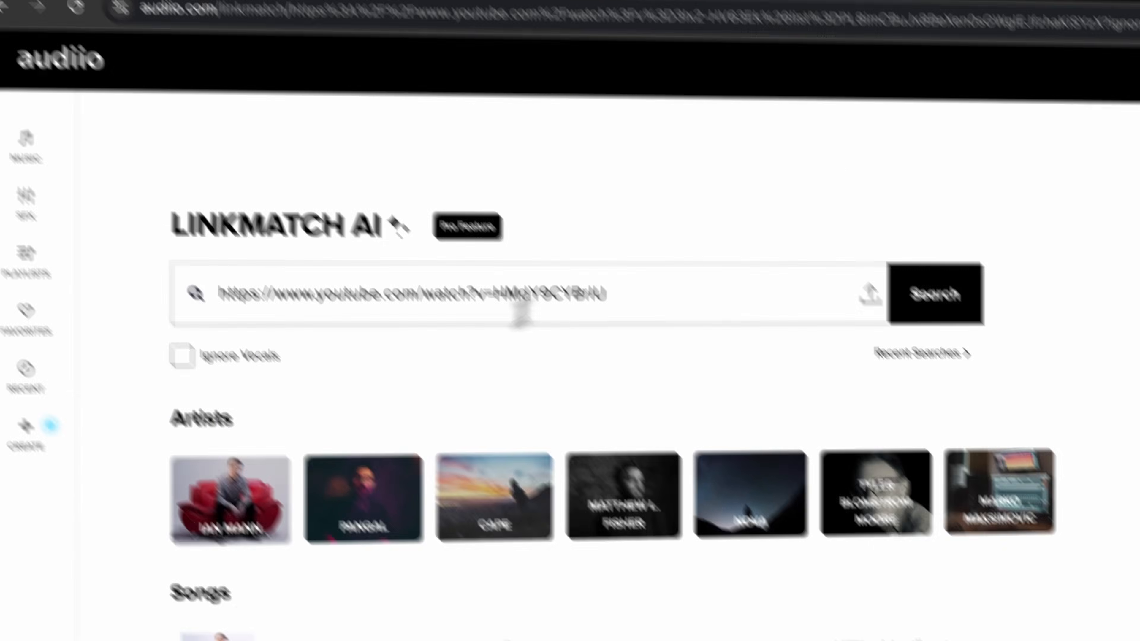
pyautogui.click(935, 297)
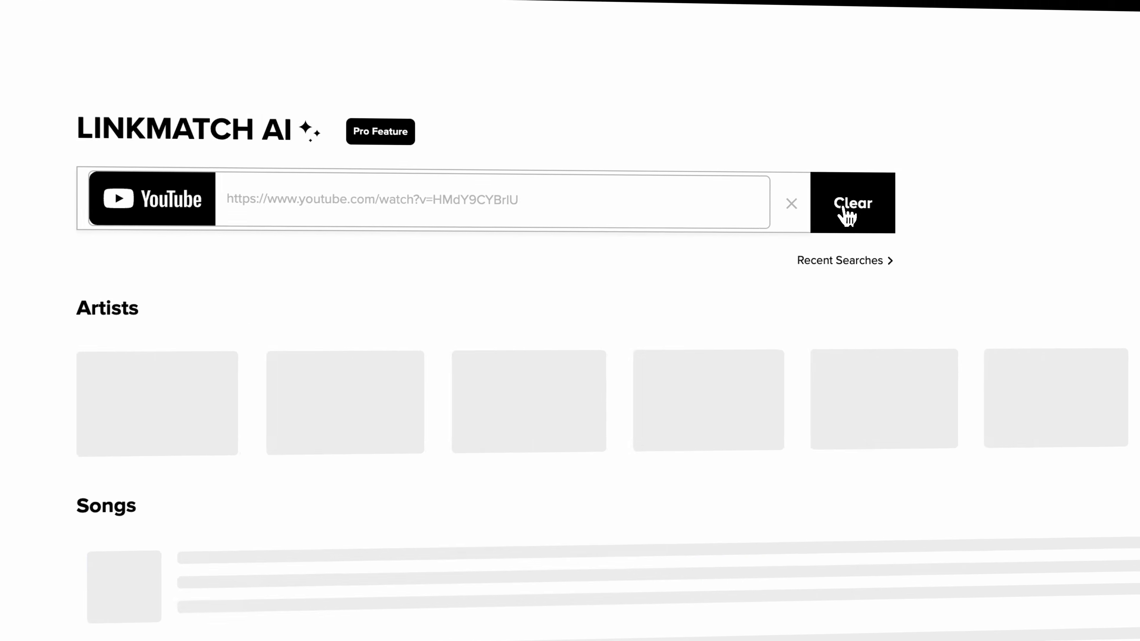
# Preview the In Rogue track from the matched songs and download its Bass stem from the Elements list.
pyautogui.scroll(-5, 876, 265)
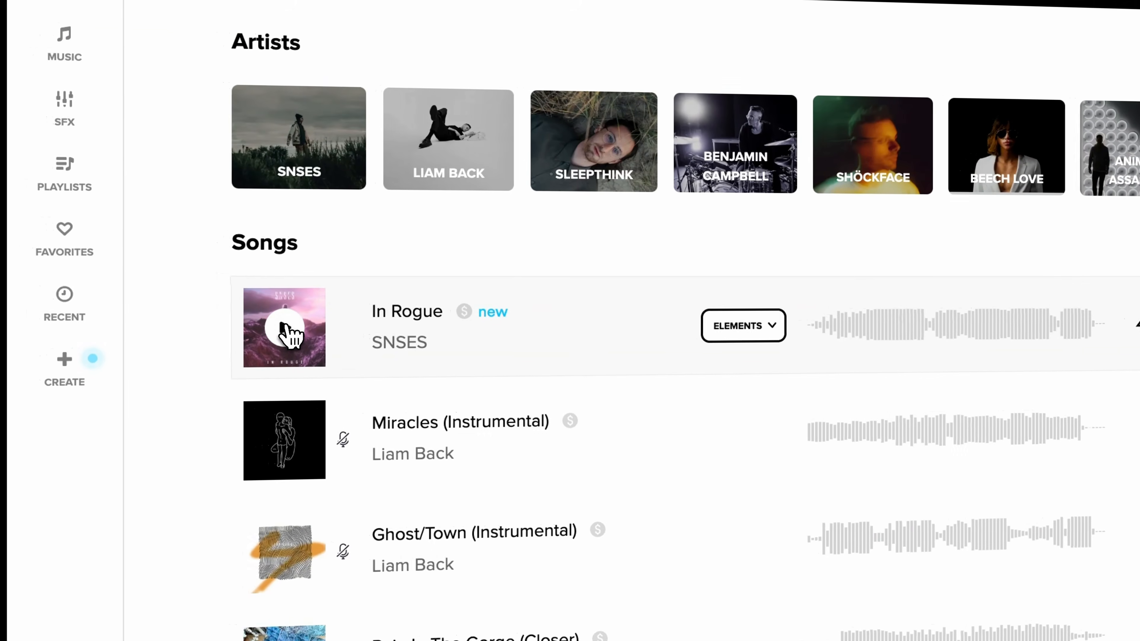
pyautogui.click(109, 286)
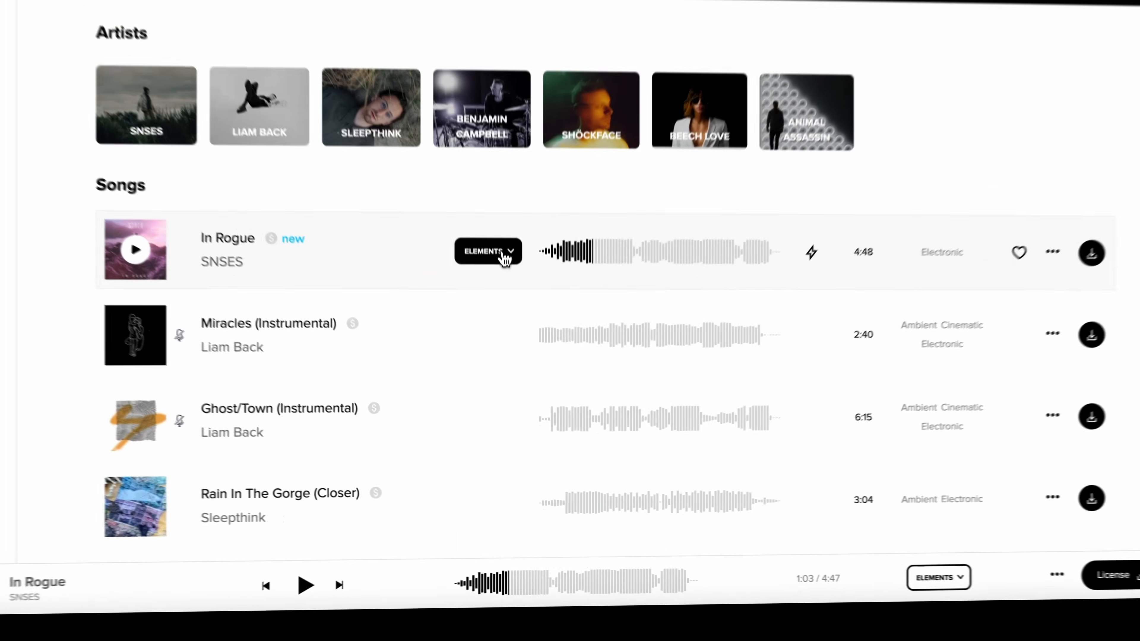
pyautogui.click(500, 332)
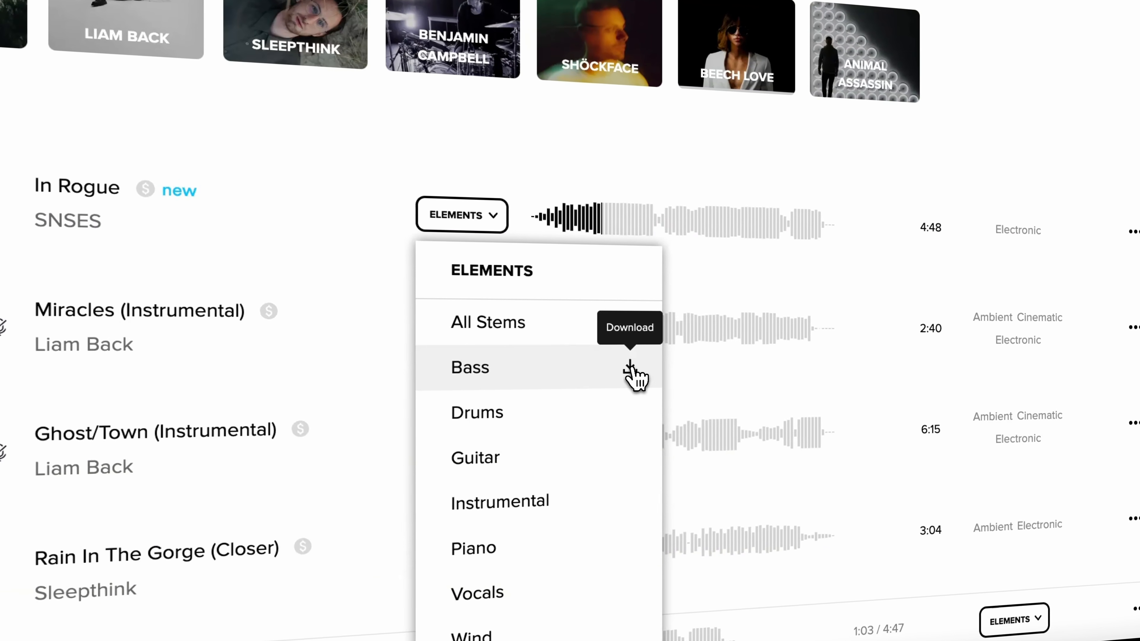
pyautogui.click(630, 368)
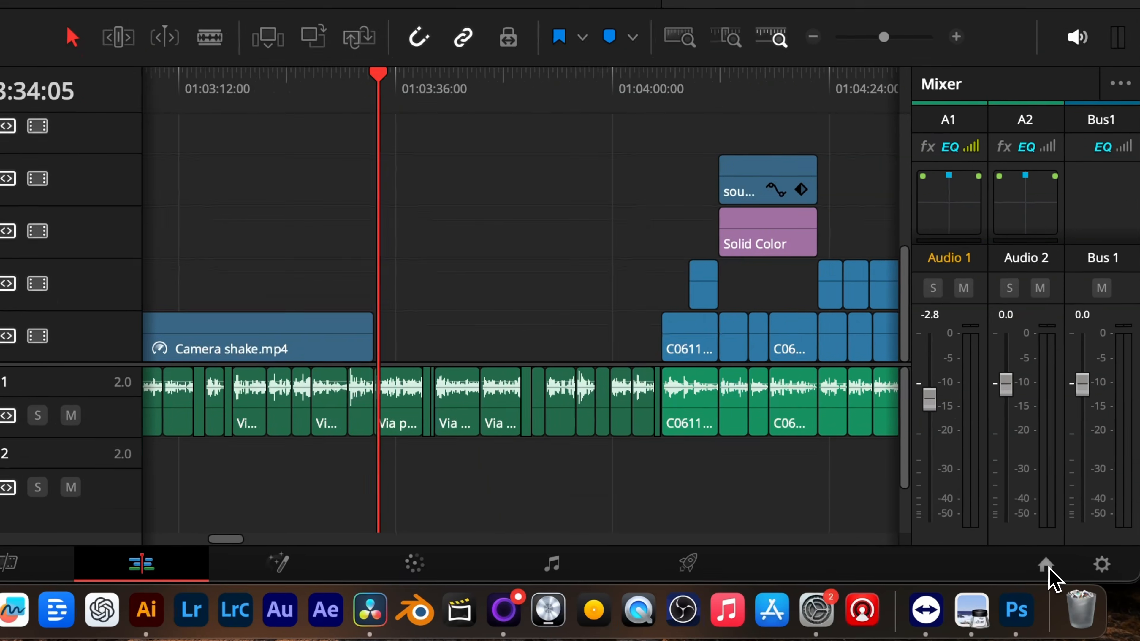
# Create a new project named Prject new from the project manager.
pyautogui.click(1071, 630)
pyautogui.click(602, 501)
pyautogui.write('Prject new')
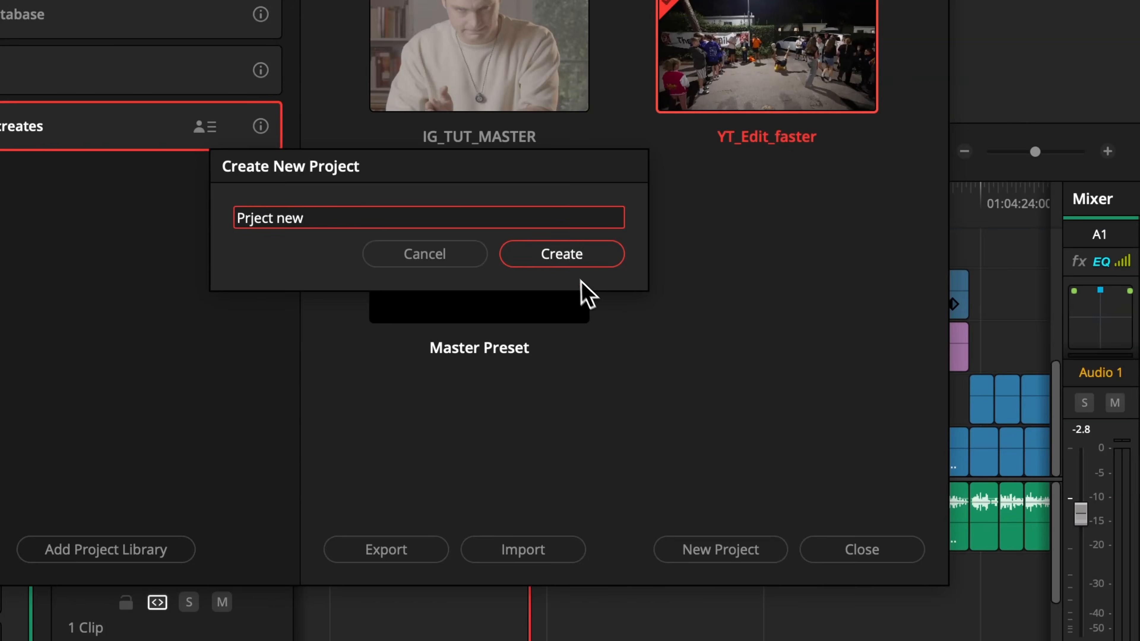
pyautogui.click(573, 259)
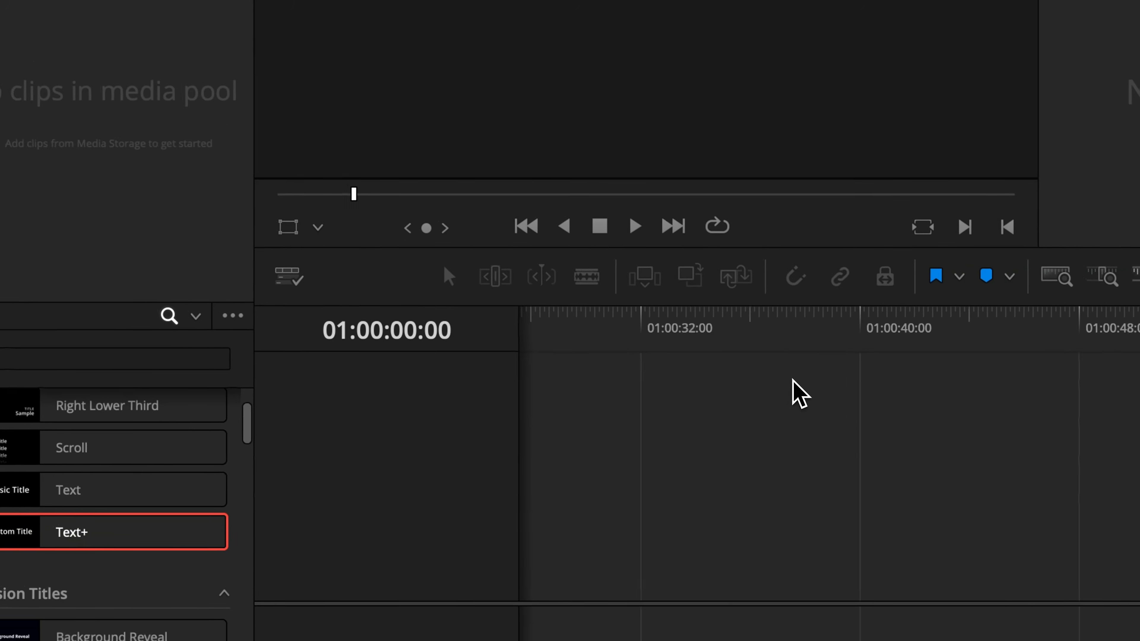
# Create a Footage bin and a second new bin in the empty media pool.
pyautogui.rightClick(282, 244)
pyautogui.click(350, 372)
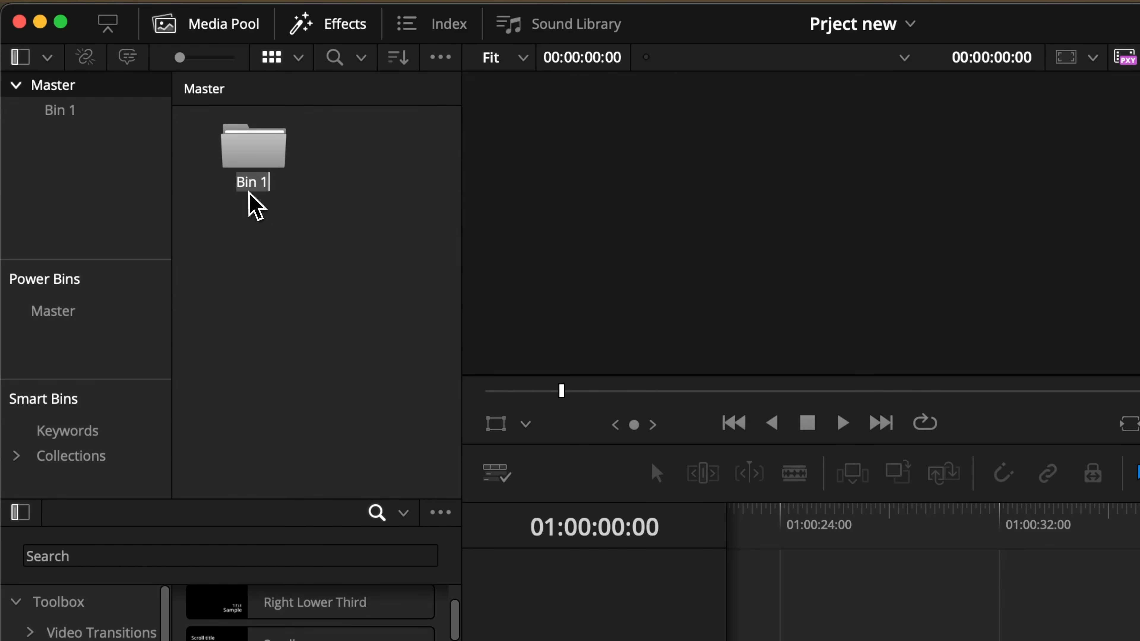
pyautogui.write('age')
pyautogui.rightClick(364, 220)
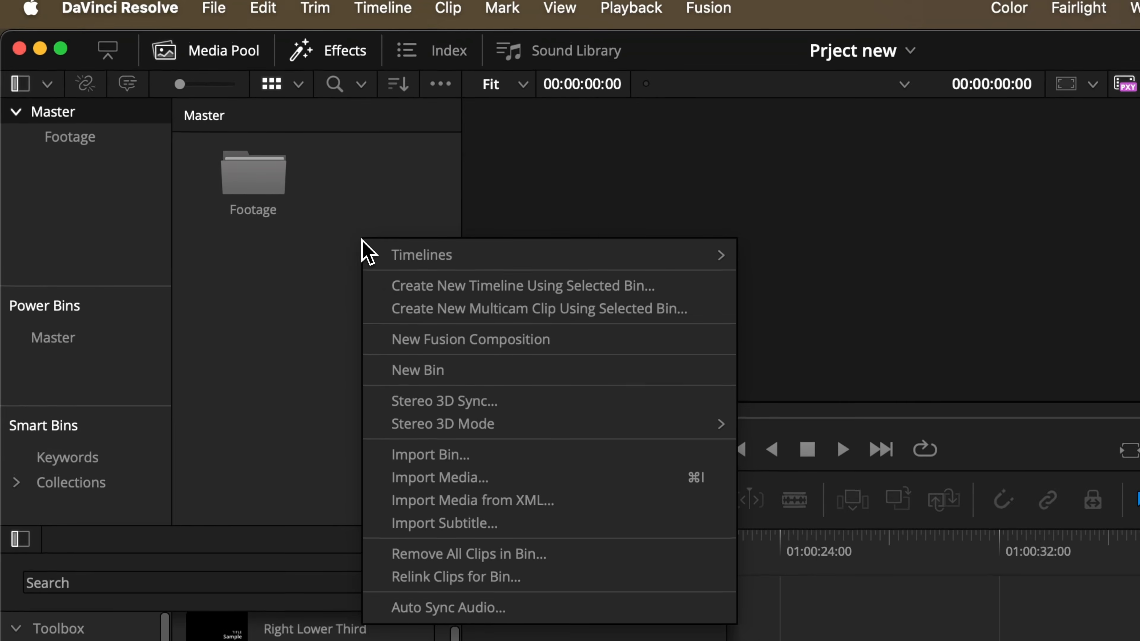
pyautogui.click(428, 341)
pyautogui.press('Return')
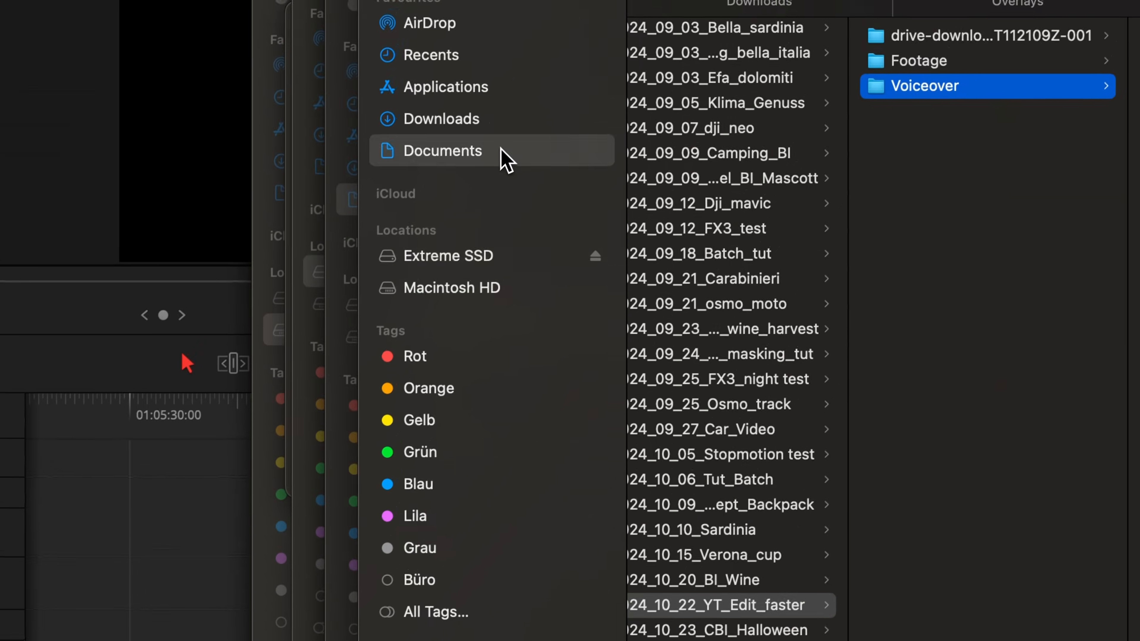
pyautogui.click(506, 160)
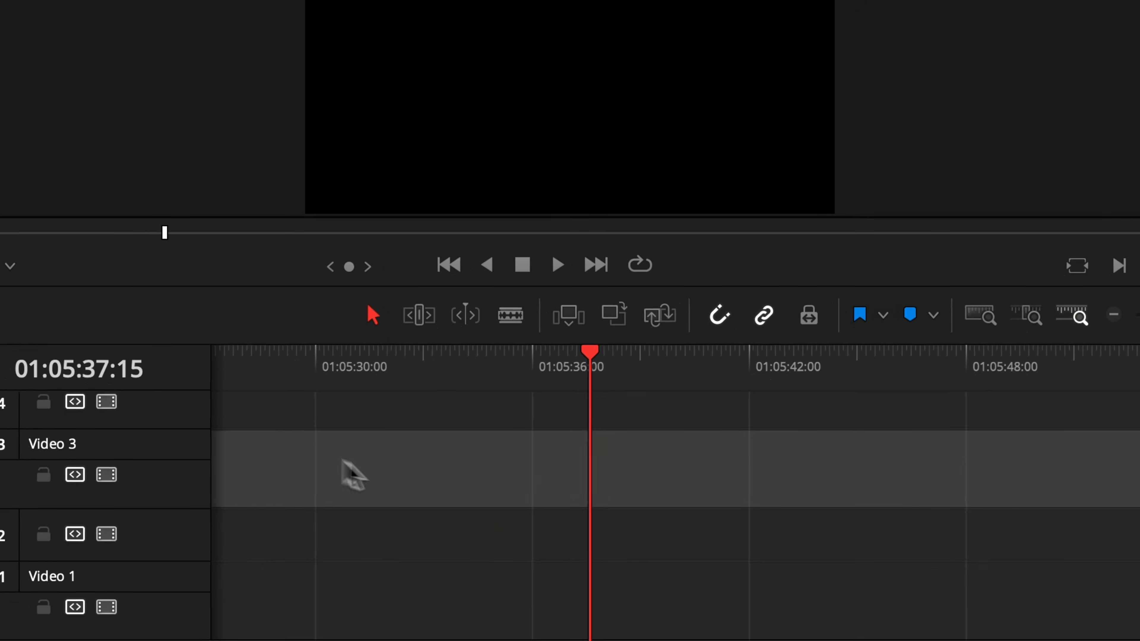
pyautogui.click(387, 466)
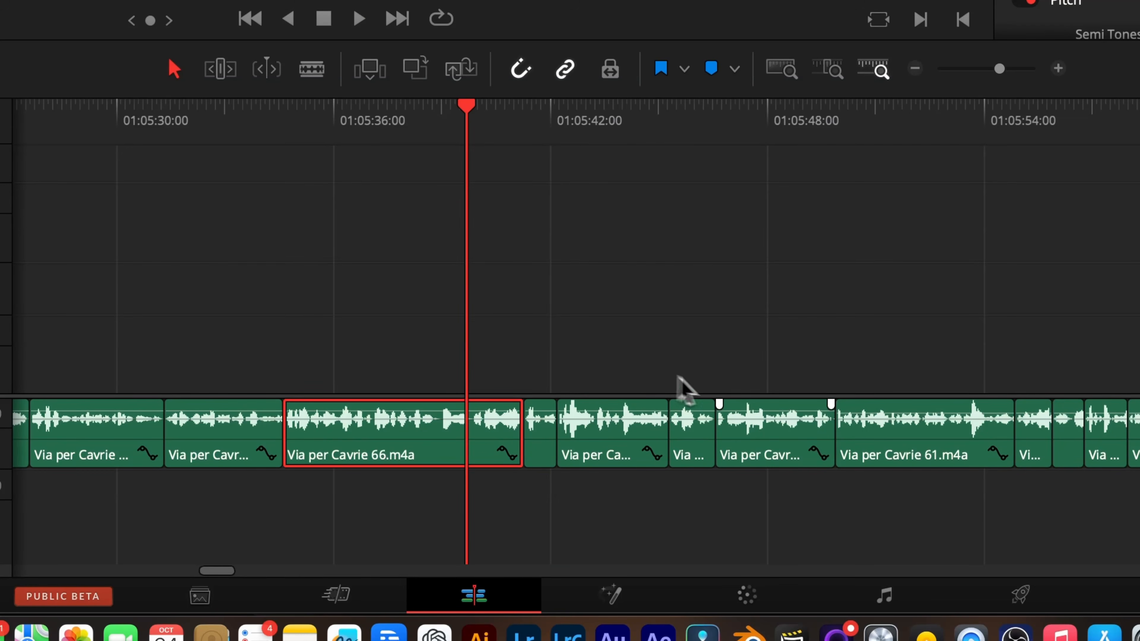
# Switch to the Fairlight page and open the Dynamics controls of the A1 track in the mixer.
pyautogui.click(885, 596)
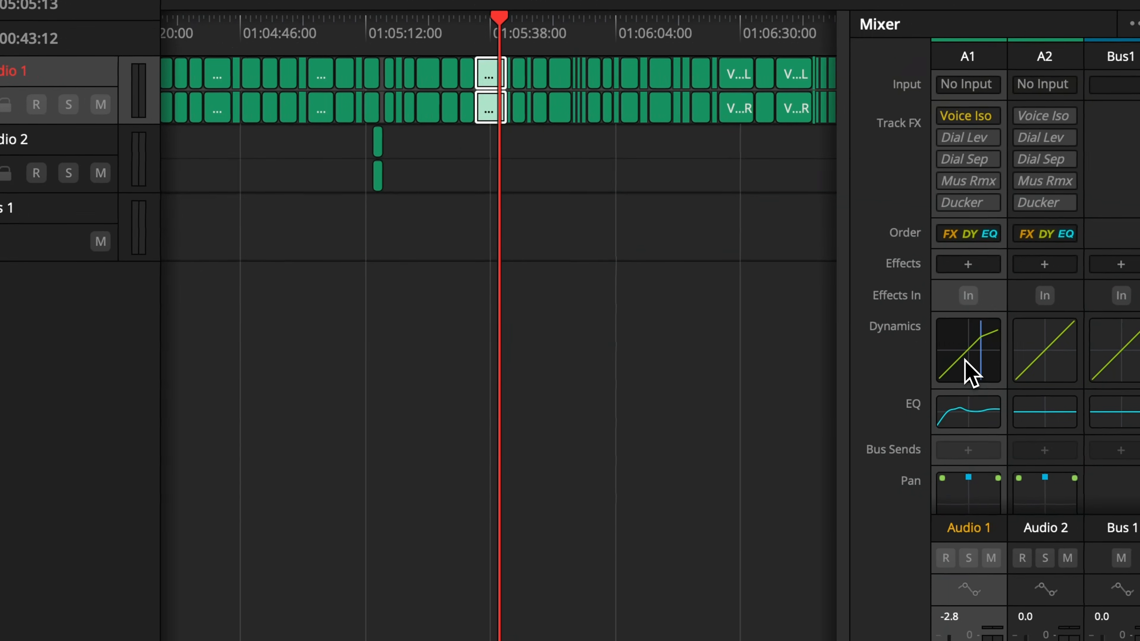
pyautogui.doubleClick(977, 372)
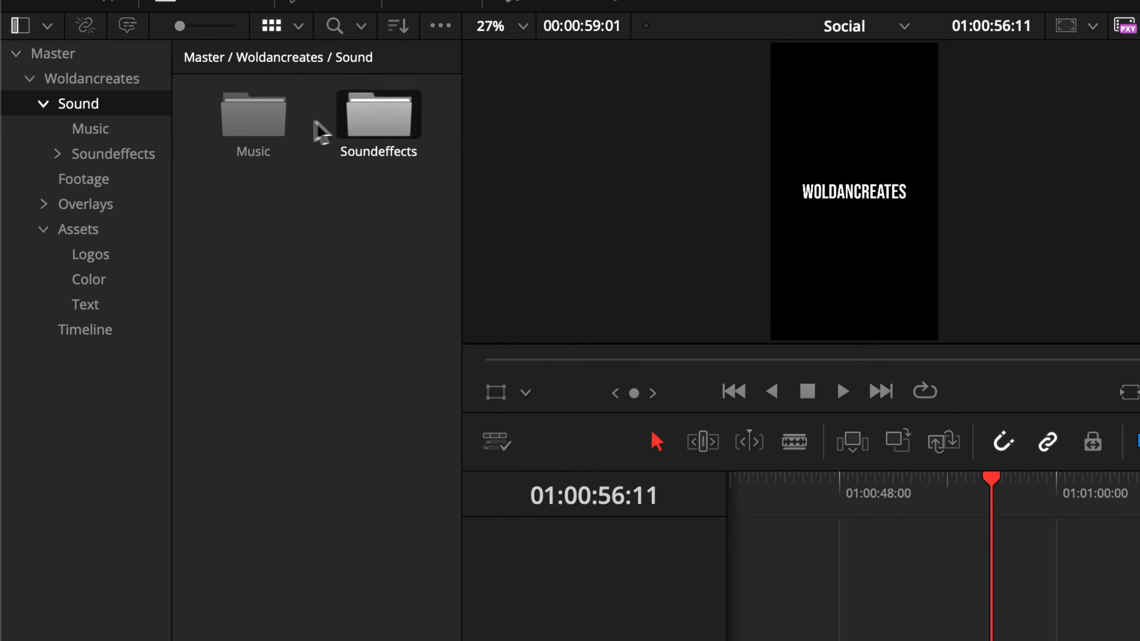
# Browse the Woldancreates bin structure, opening the Music, Text and Color bins.
pyautogui.doubleClick(278, 120)
pyautogui.click(94, 130)
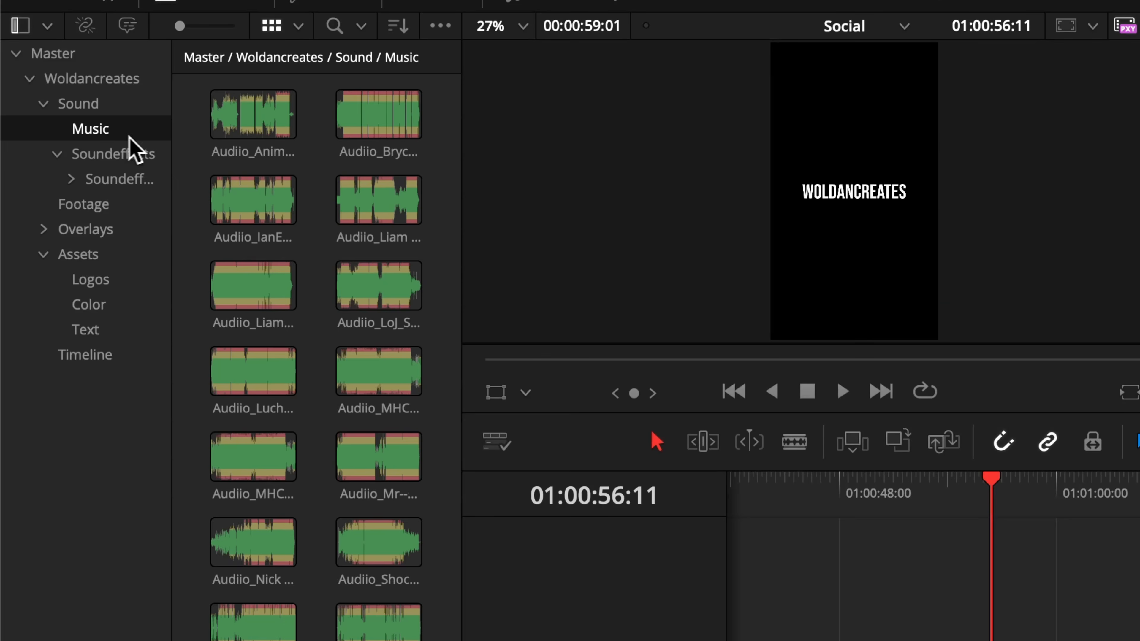
pyautogui.click(116, 304)
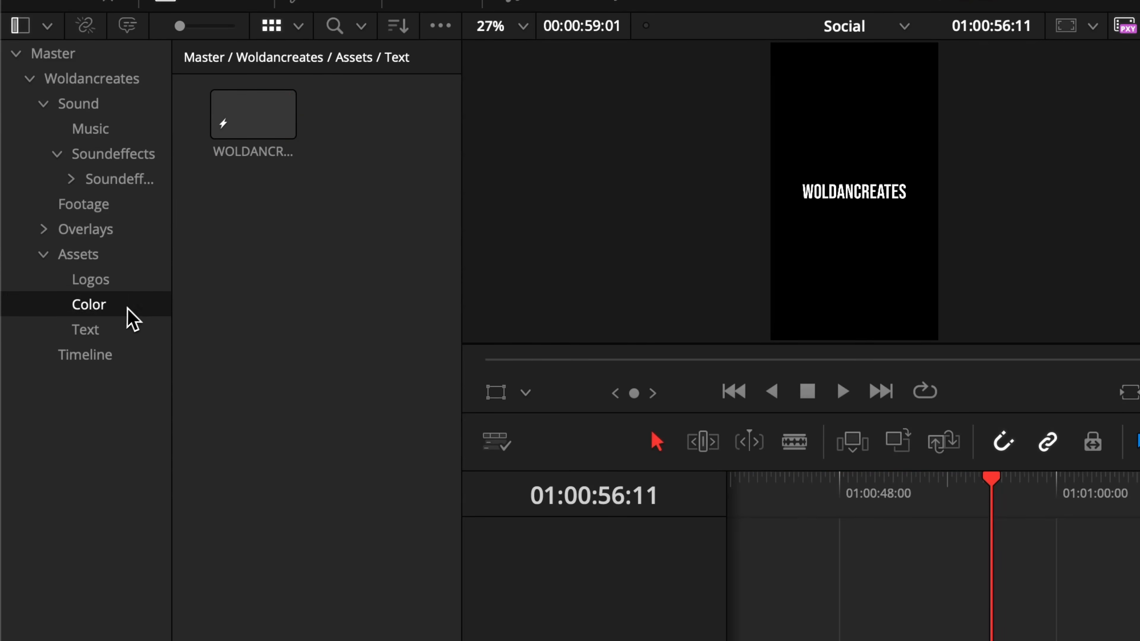
pyautogui.click(135, 280)
pyautogui.click(30, 79)
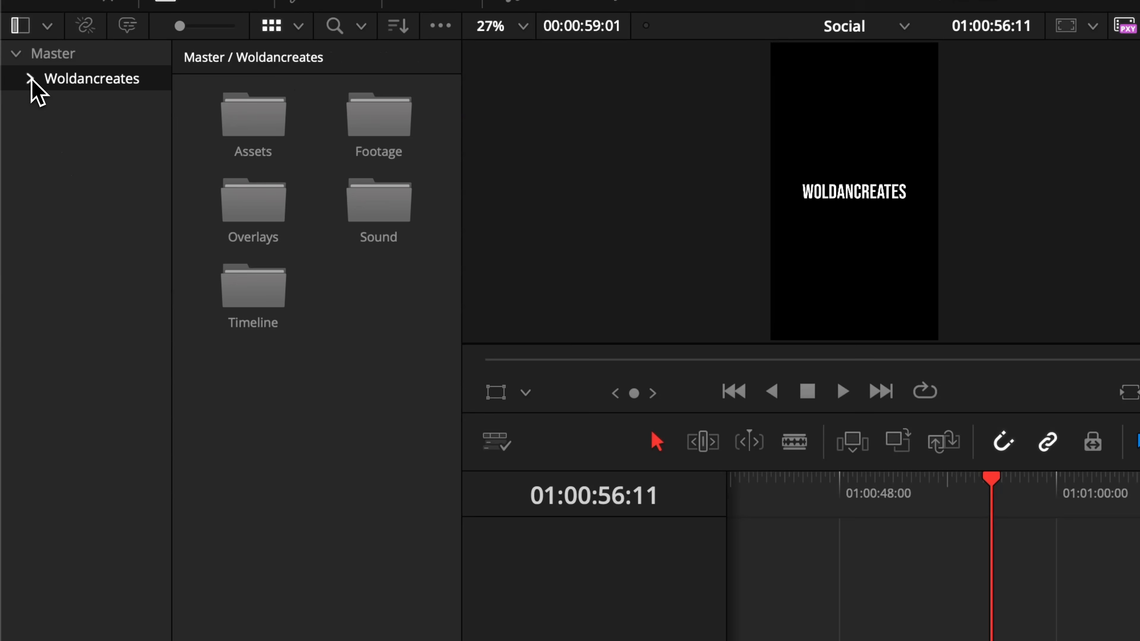
# Export the Woldancreates bin as a .drb file to the Desktop.
pyautogui.rightClick(100, 89)
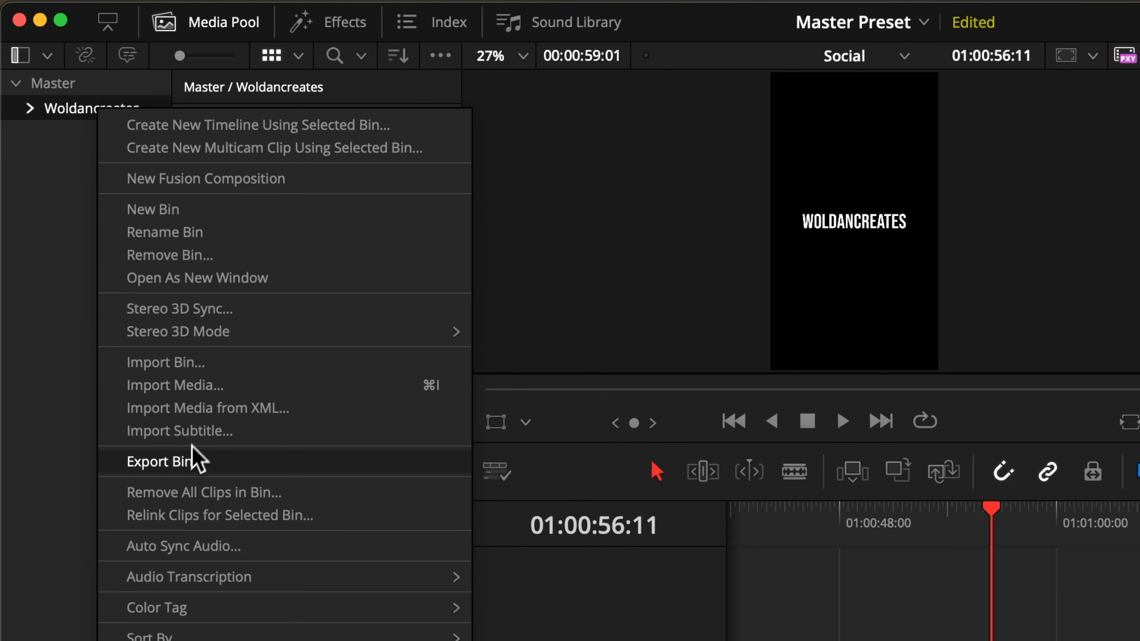
pyautogui.click(189, 465)
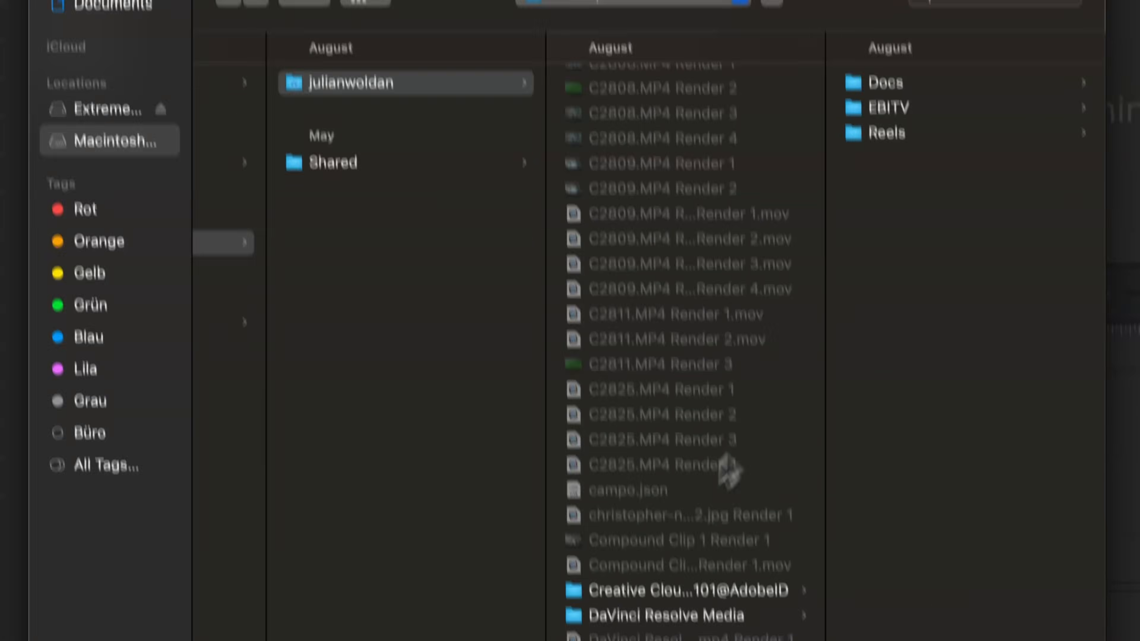
pyautogui.scroll(-6, 889, 554)
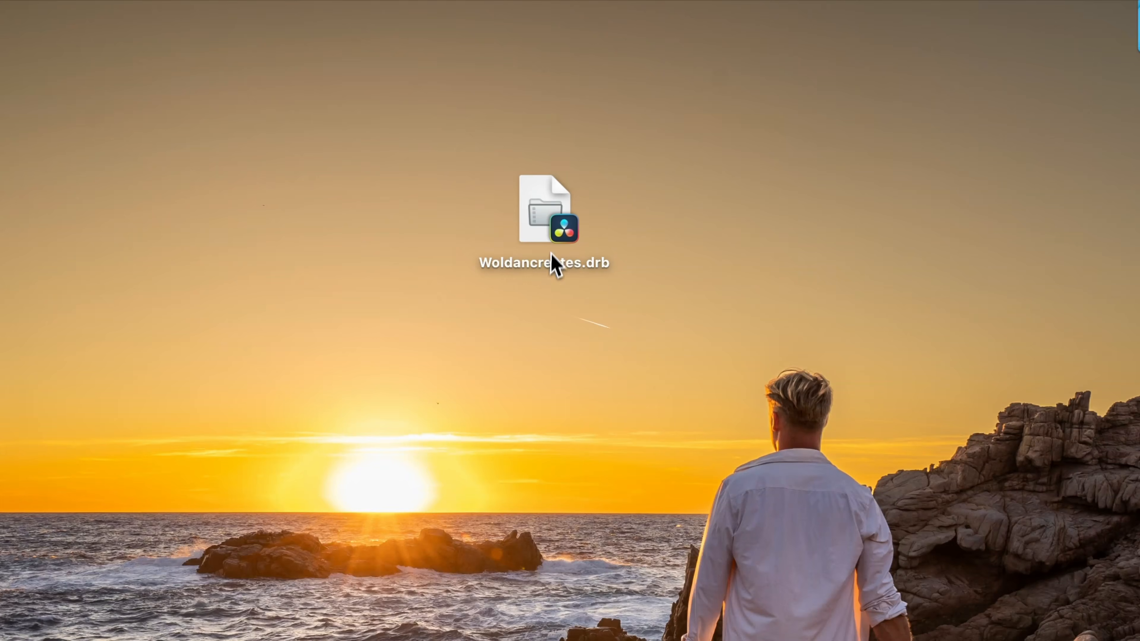
pyautogui.moveTo(552, 257); pyautogui.dragTo(600, 265)
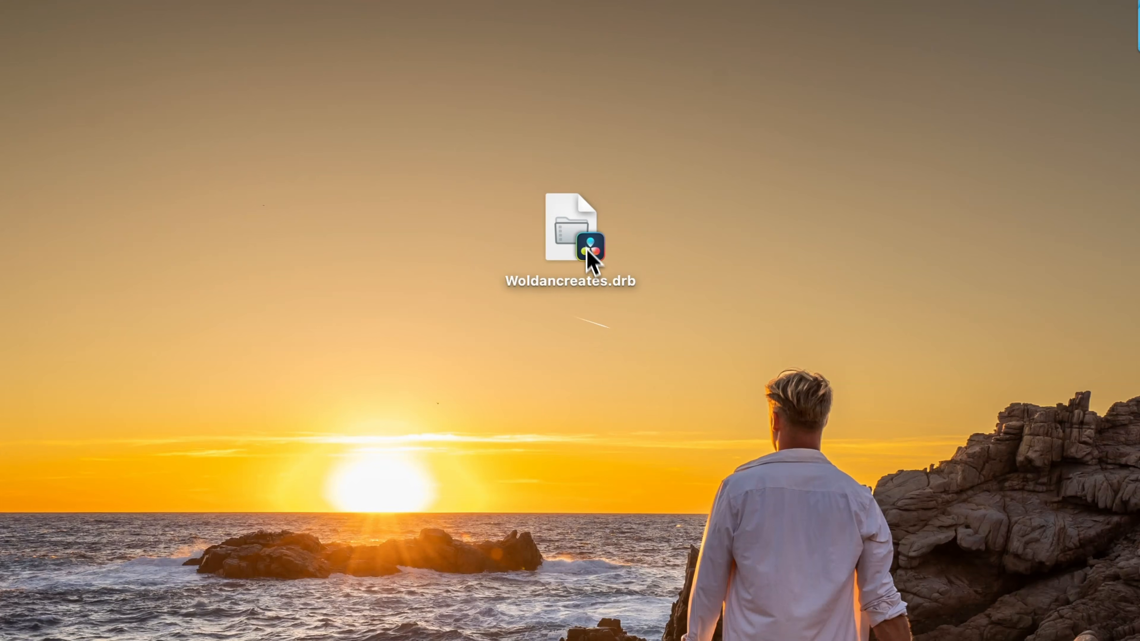
# Open the exported Woldancreates.drb file to import the bin into the current project.
pyautogui.rightClick(586, 245)
pyautogui.click(620, 248)
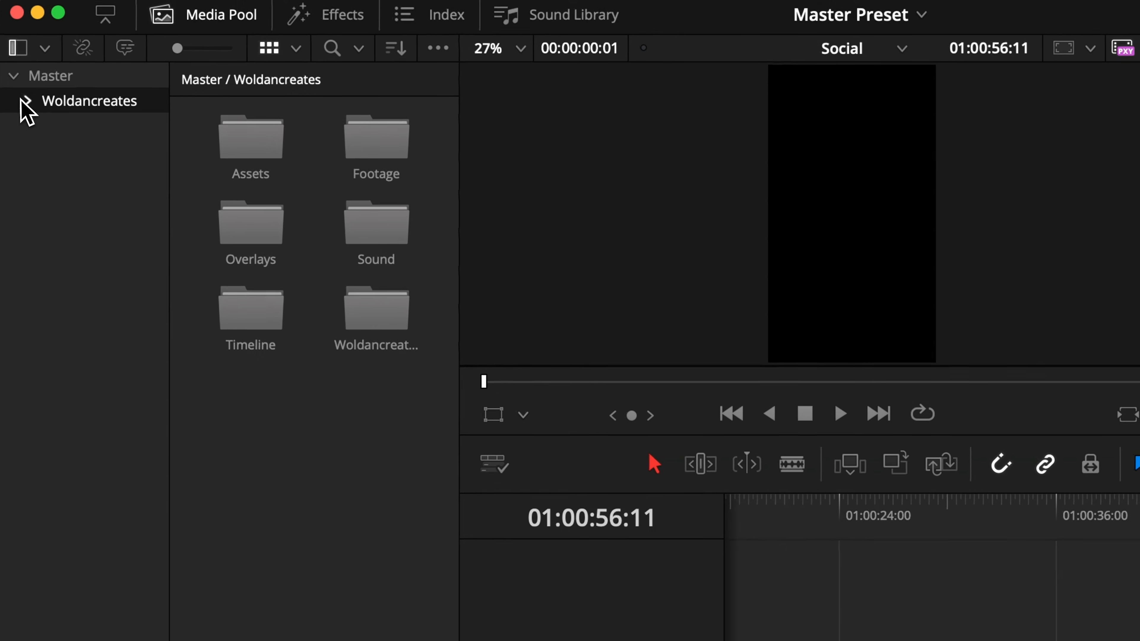
# Expand the imported Woldancreates bin and browse its Assets, Soundeffects and Music folders.
pyautogui.click(26, 101)
pyautogui.click(88, 328)
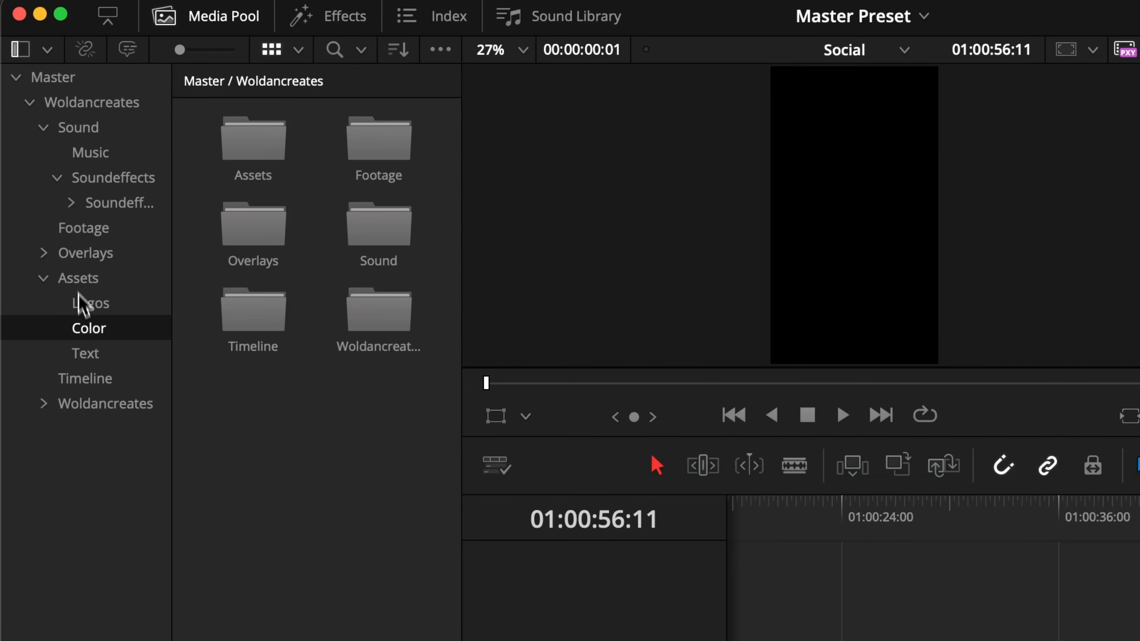
pyautogui.click(110, 281)
pyautogui.click(98, 180)
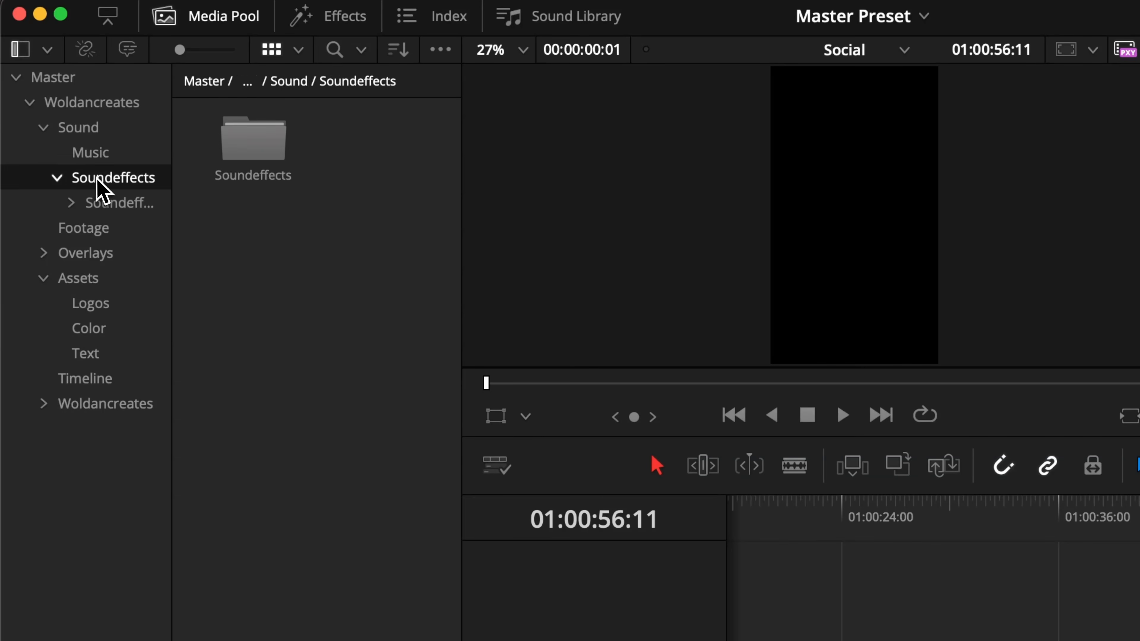
pyautogui.click(100, 155)
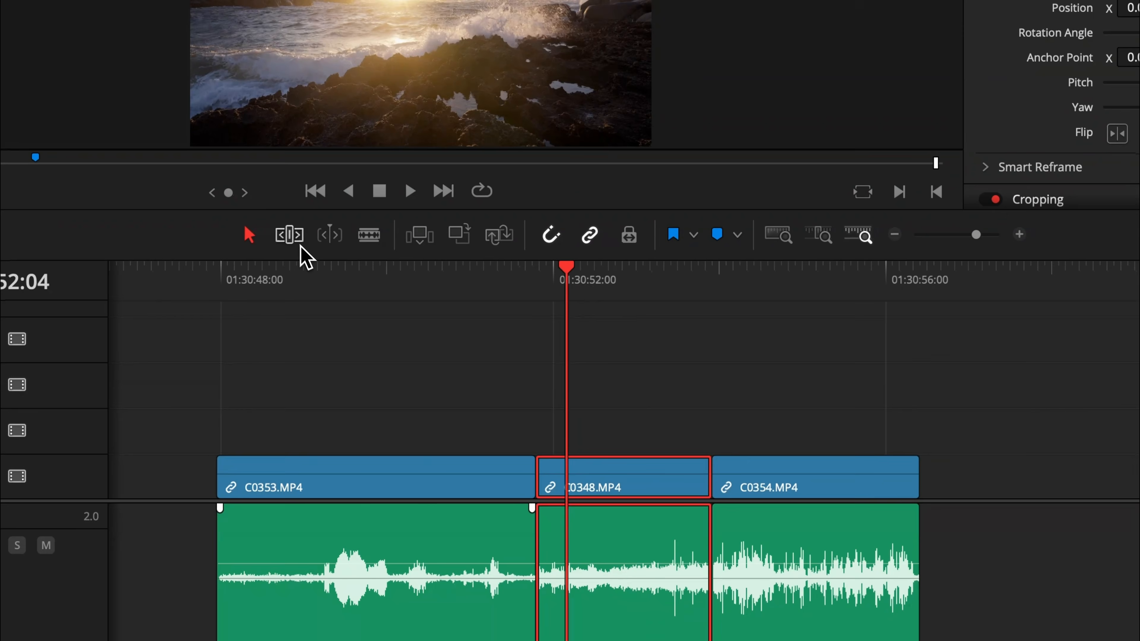
pyautogui.click(289, 235)
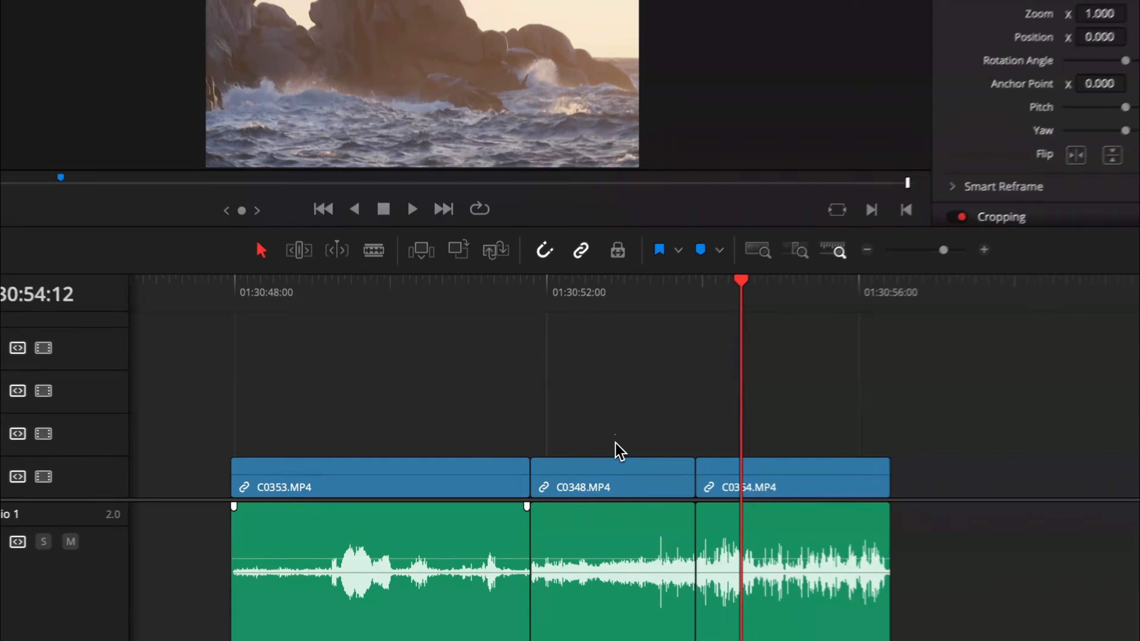
# Lift clip C0348 onto the track above, shift it, drop it back into the gap on V1, and play it.
pyautogui.moveTo(565, 480); pyautogui.dragTo(496, 426)
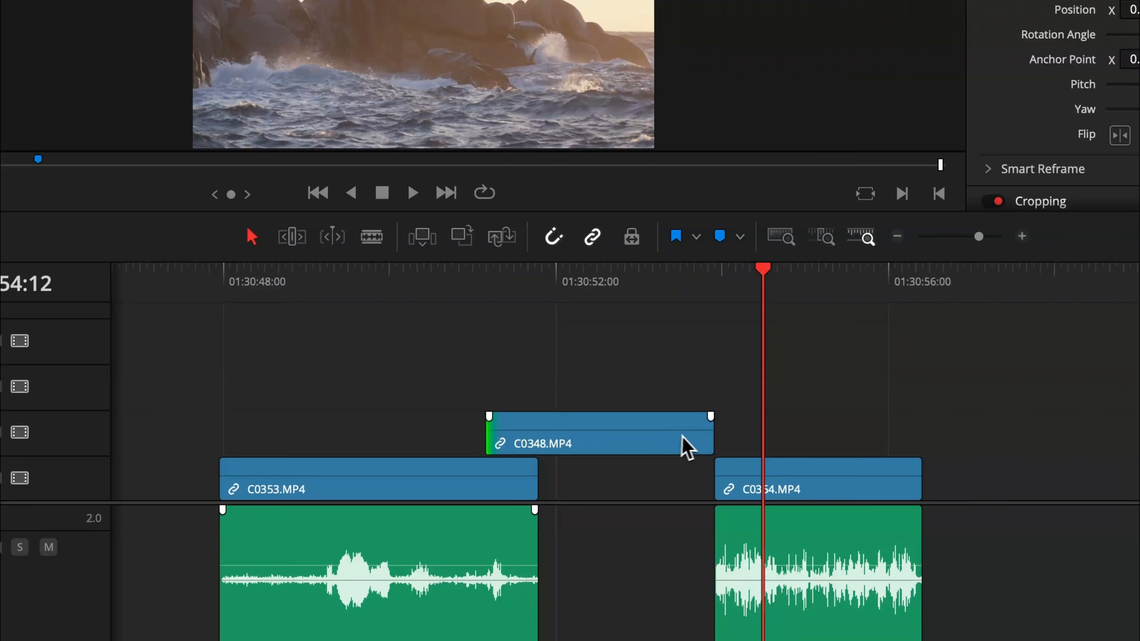
pyautogui.moveTo(700, 431); pyautogui.dragTo(658, 431)
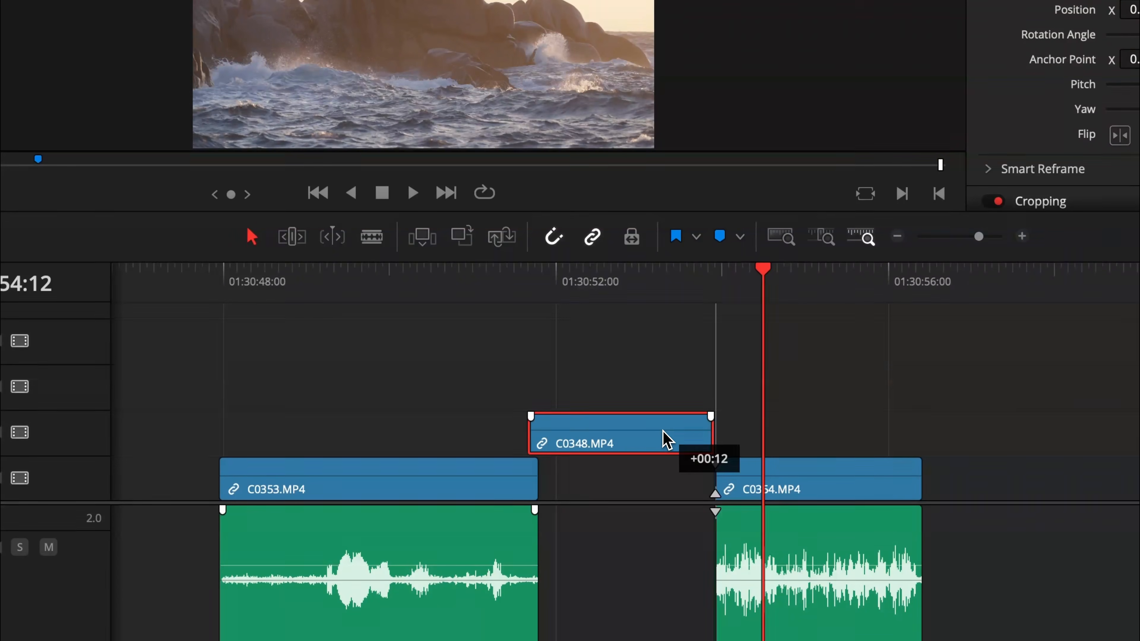
pyautogui.moveTo(540, 429); pyautogui.dragTo(550, 429)
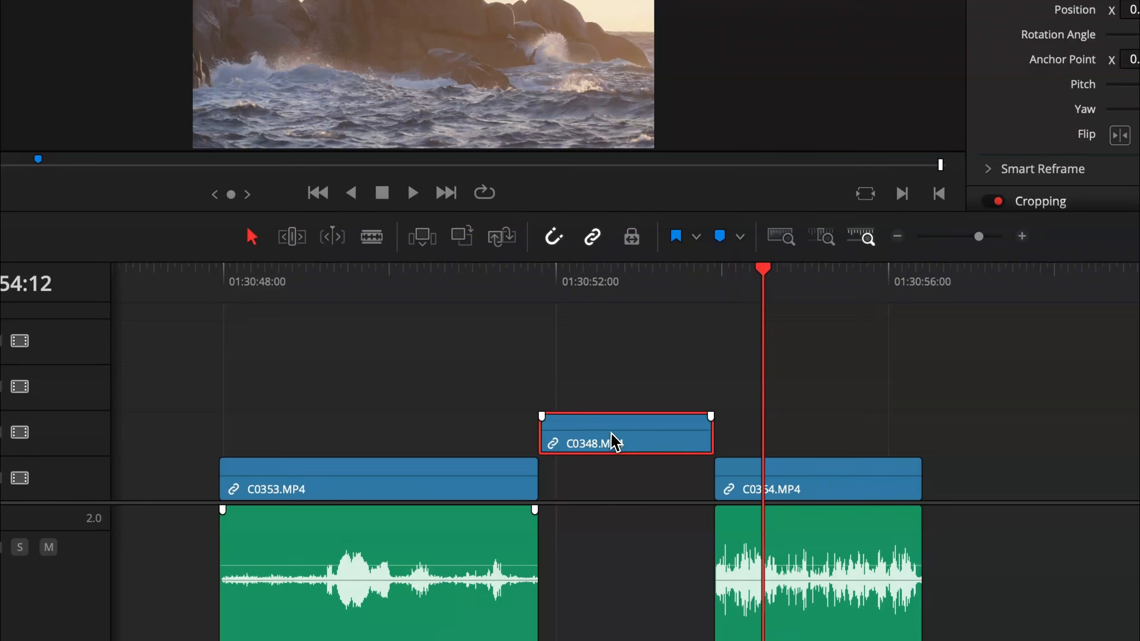
pyautogui.moveTo(609, 453); pyautogui.dragTo(610, 463)
pyautogui.click(542, 291)
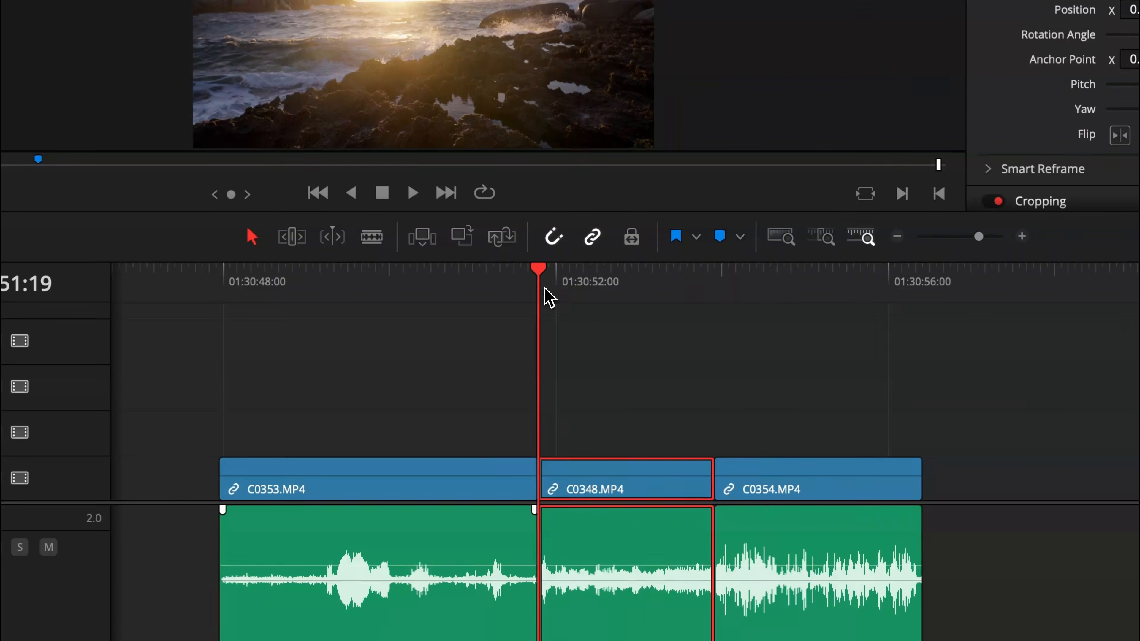
pyautogui.press('space')
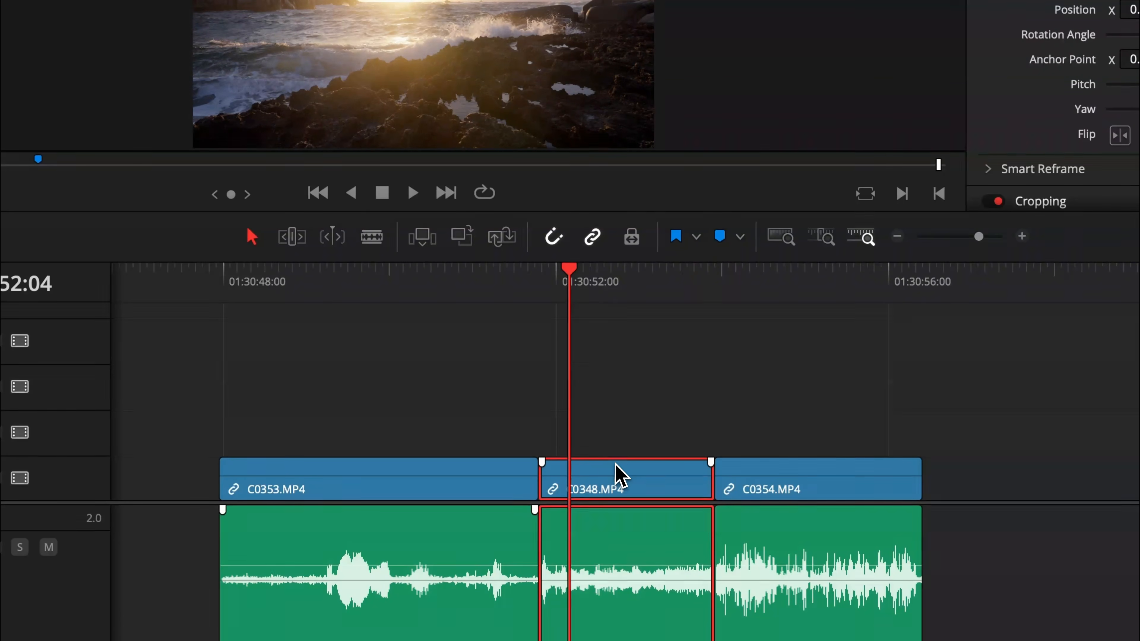
# Slip the contents of C0348 and ripple-trim its end using the Trim Edit mode.
pyautogui.hotkey('ctrl', 'z')
pyautogui.hotkey('ctrl', 'shift', 'z')
pyautogui.click(291, 239)
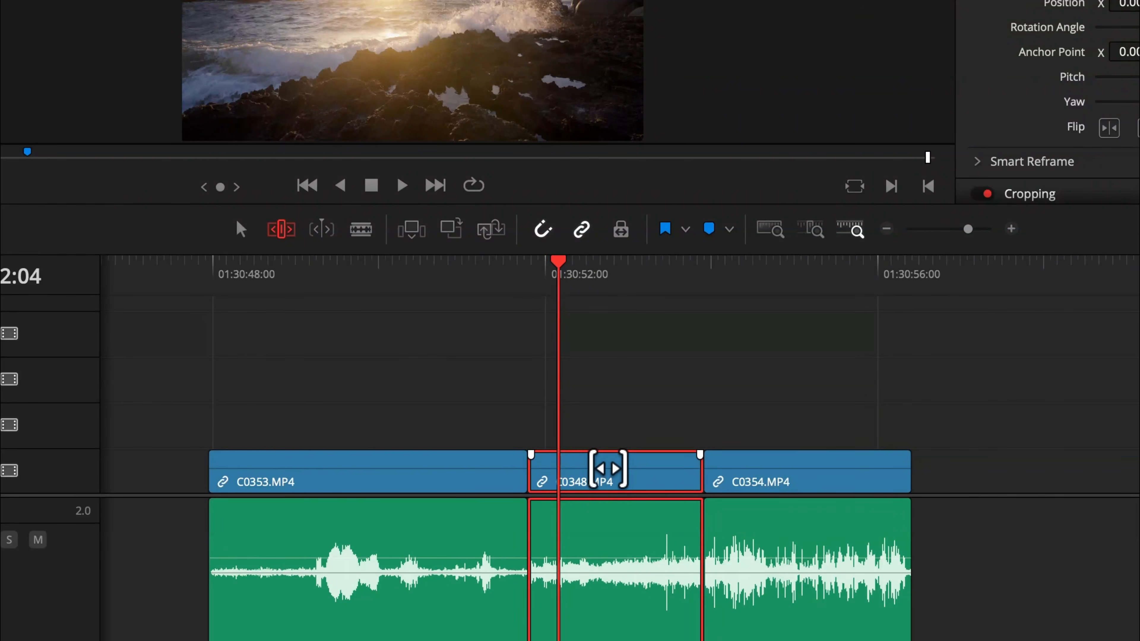
pyautogui.moveTo(608, 468); pyautogui.dragTo(458, 467)
pyautogui.moveTo(610, 467); pyautogui.dragTo(552, 462)
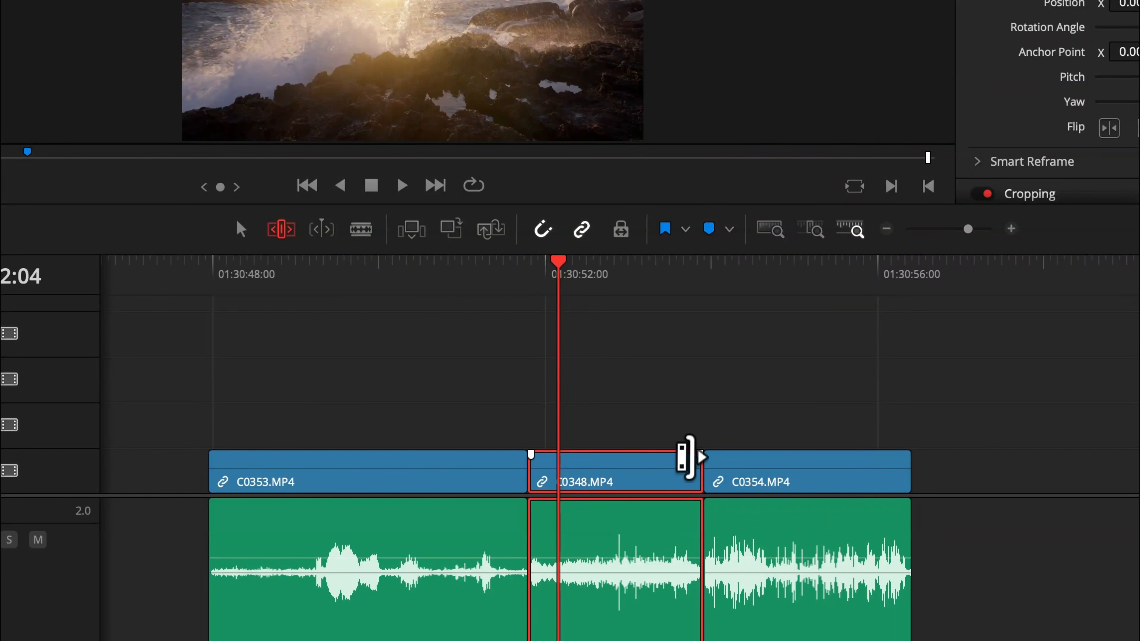
pyautogui.moveTo(686, 458); pyautogui.dragTo(654, 473)
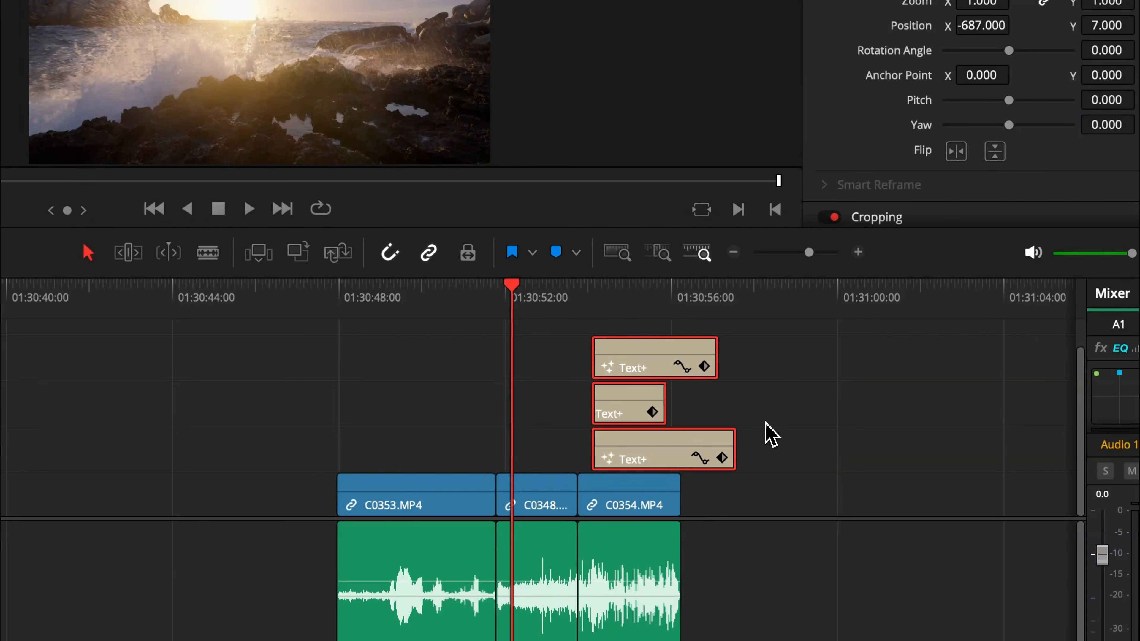
pyautogui.click(733, 433)
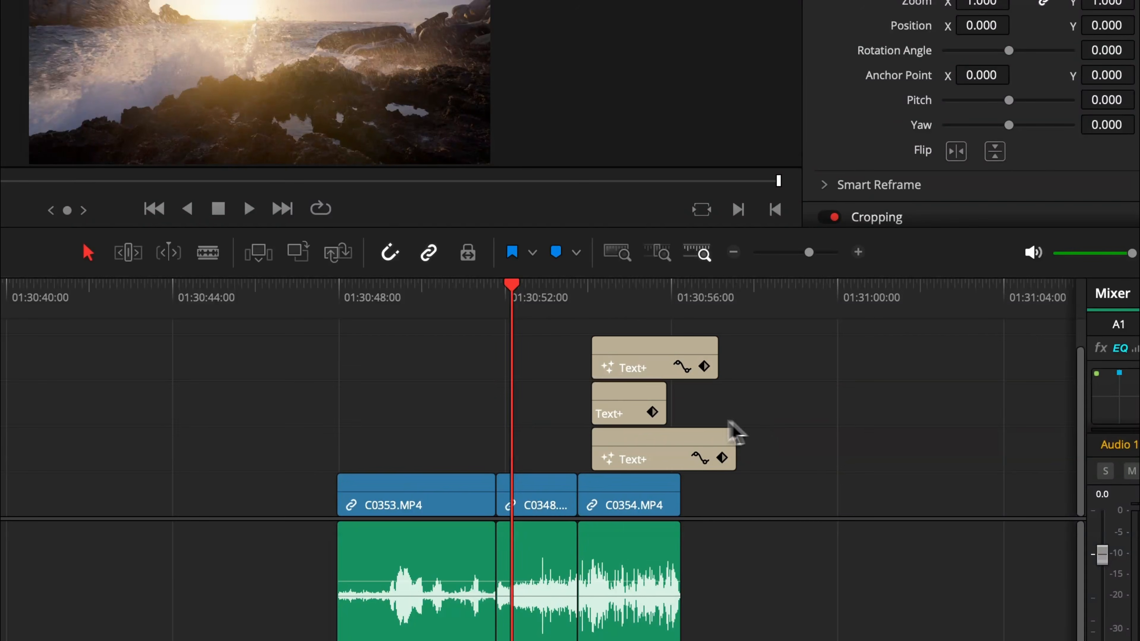
# Trim the three stacked Text+ clips to end with C0354, then undo all three trims.
pyautogui.moveTo(660, 404); pyautogui.dragTo(680, 403)
pyautogui.moveTo(717, 357); pyautogui.dragTo(674, 353)
pyautogui.moveTo(735, 446); pyautogui.dragTo(679, 442)
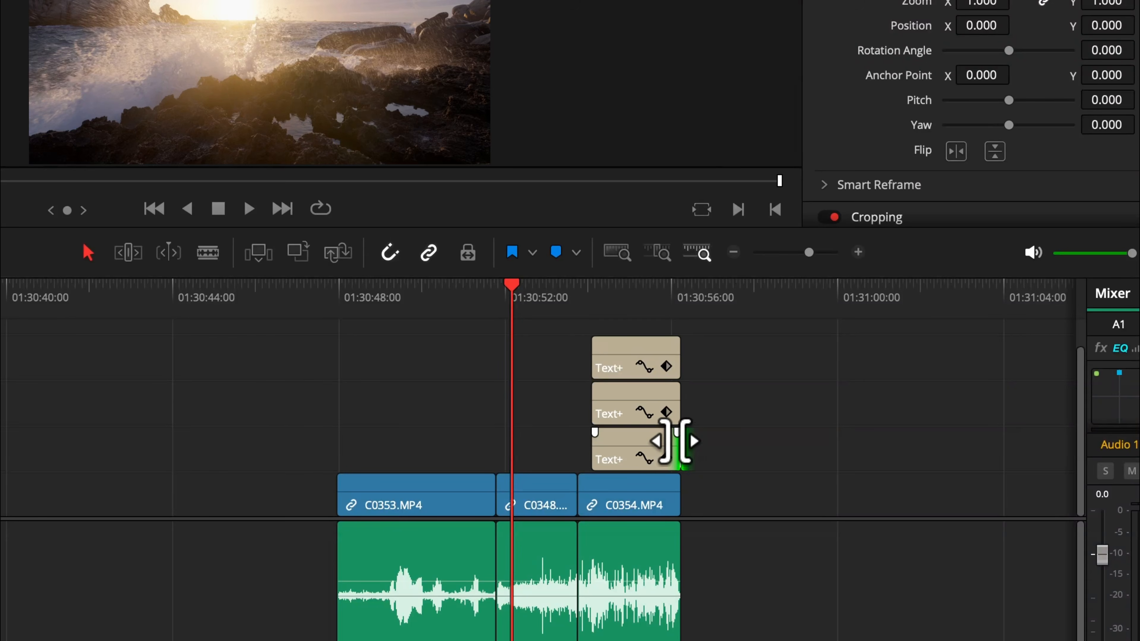
pyautogui.press('super+z')
pyautogui.press('super+z')
pyautogui.press('super+z')
# Select the end points of the Text+ clips and C0354 and extend them to the playhead with Extend Edit.
pyautogui.moveTo(520, 296); pyautogui.dragTo(685, 316)
pyautogui.click(261, 244)
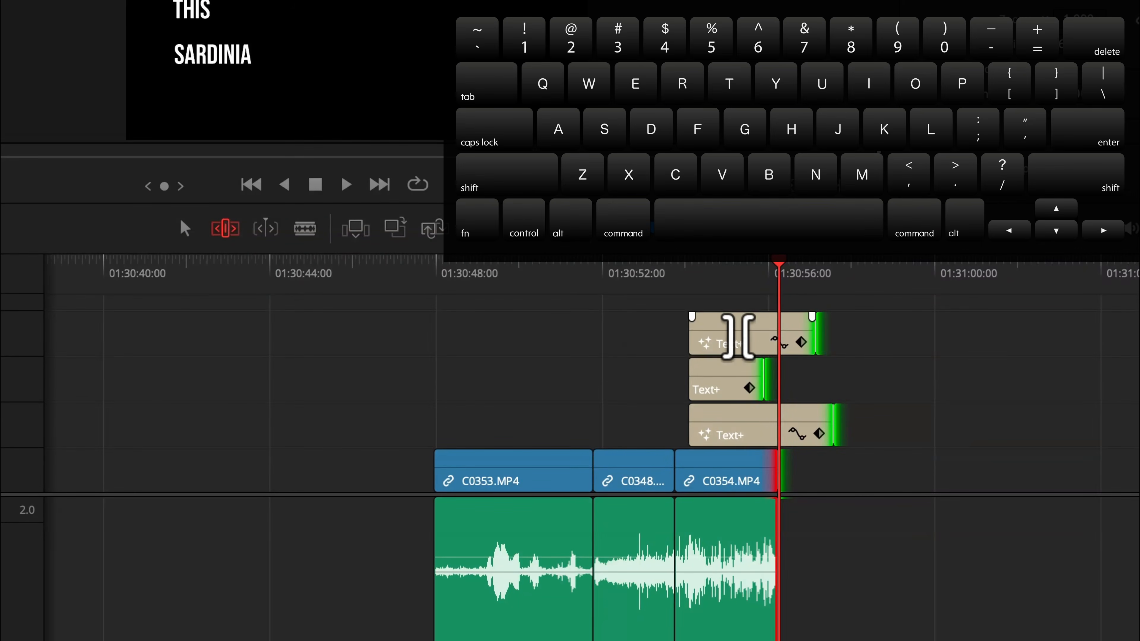
pyautogui.press('e')
pyautogui.click(184, 228)
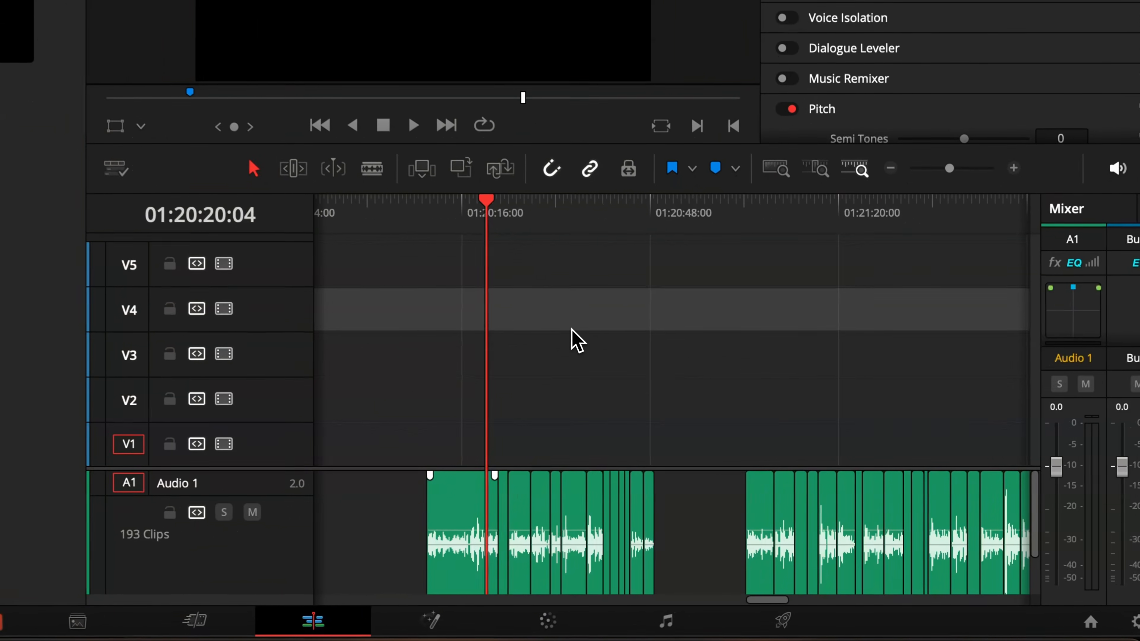
# Enable Dynamic Project Switching in the Project Manager and open the IG_TUT_MASTER project.
pyautogui.moveTo(476, 226); pyautogui.dragTo(443, 224)
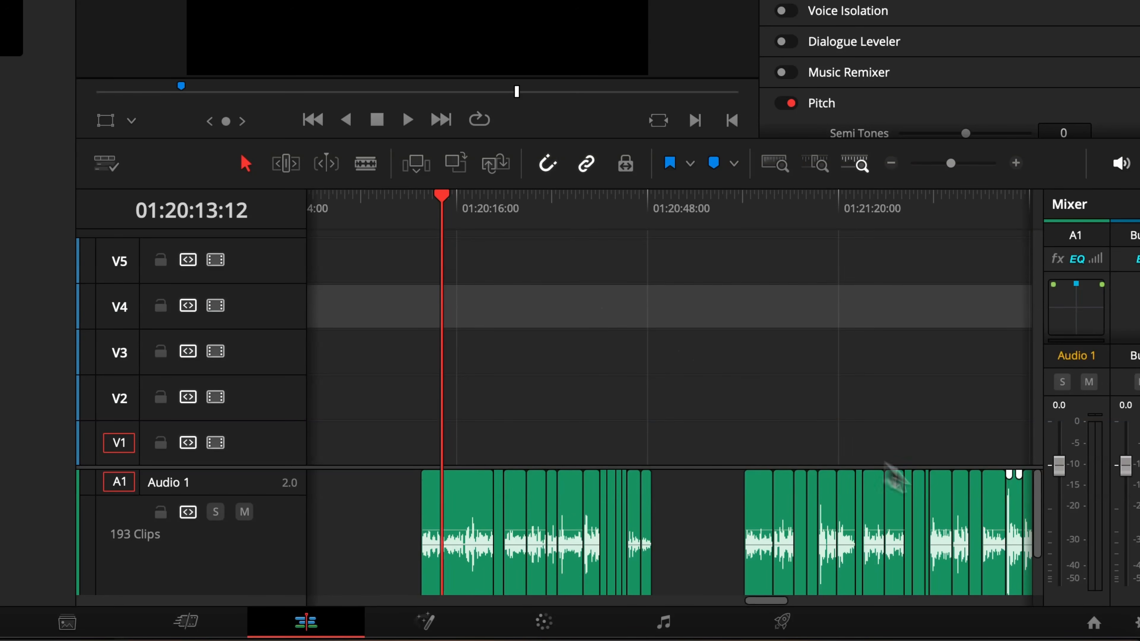
pyautogui.click(1094, 623)
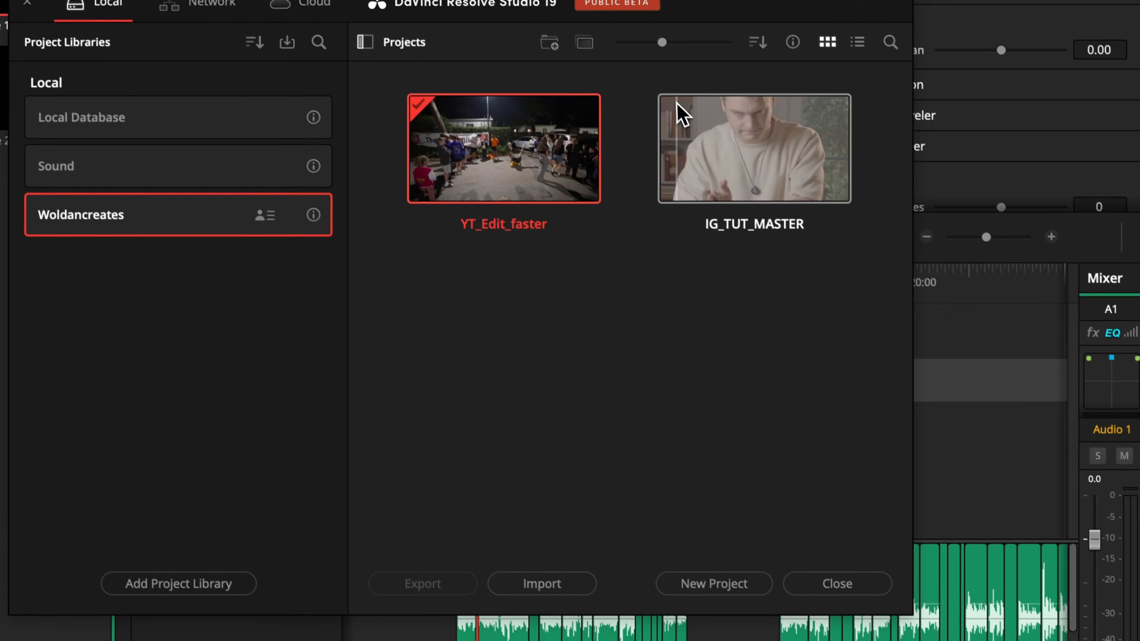
pyautogui.rightClick(580, 361)
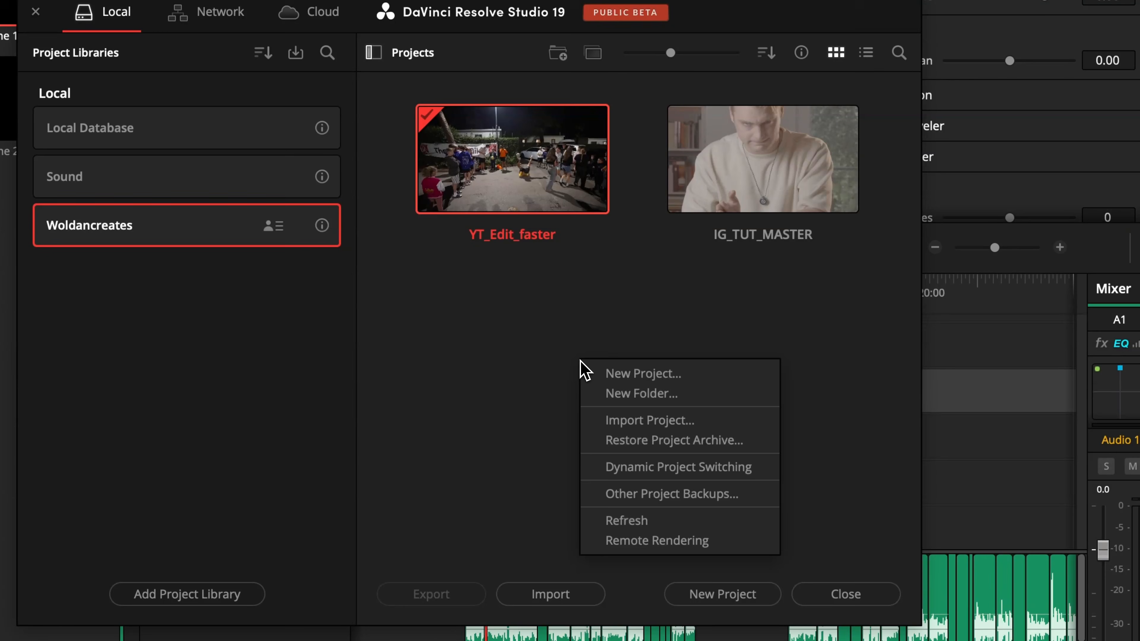
pyautogui.click(635, 468)
pyautogui.rightClick(634, 463)
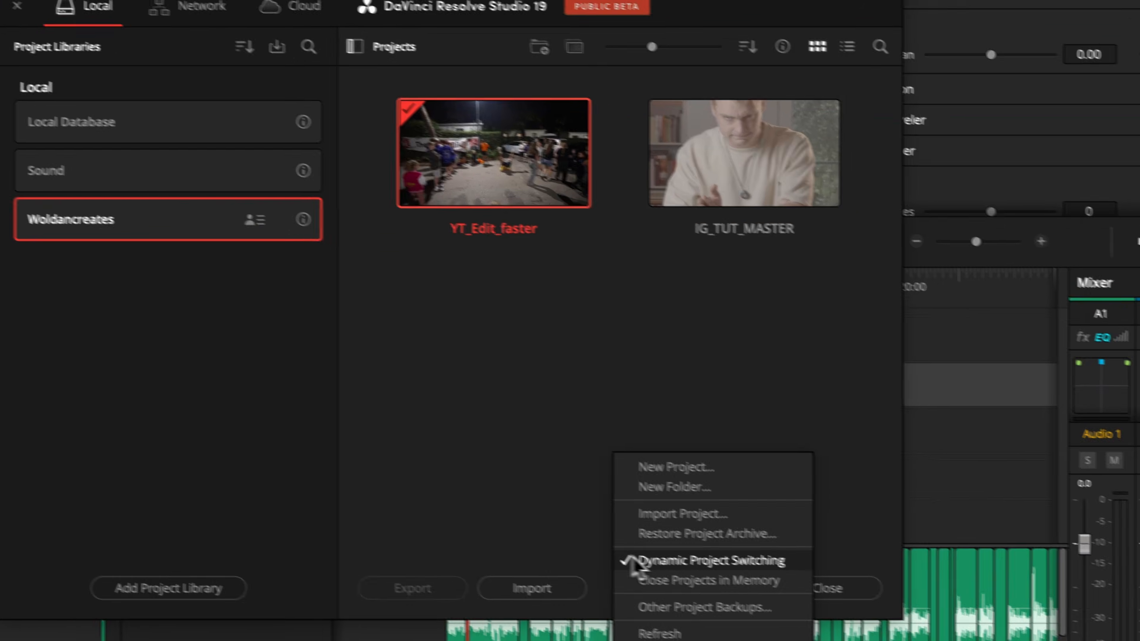
pyautogui.click(570, 561)
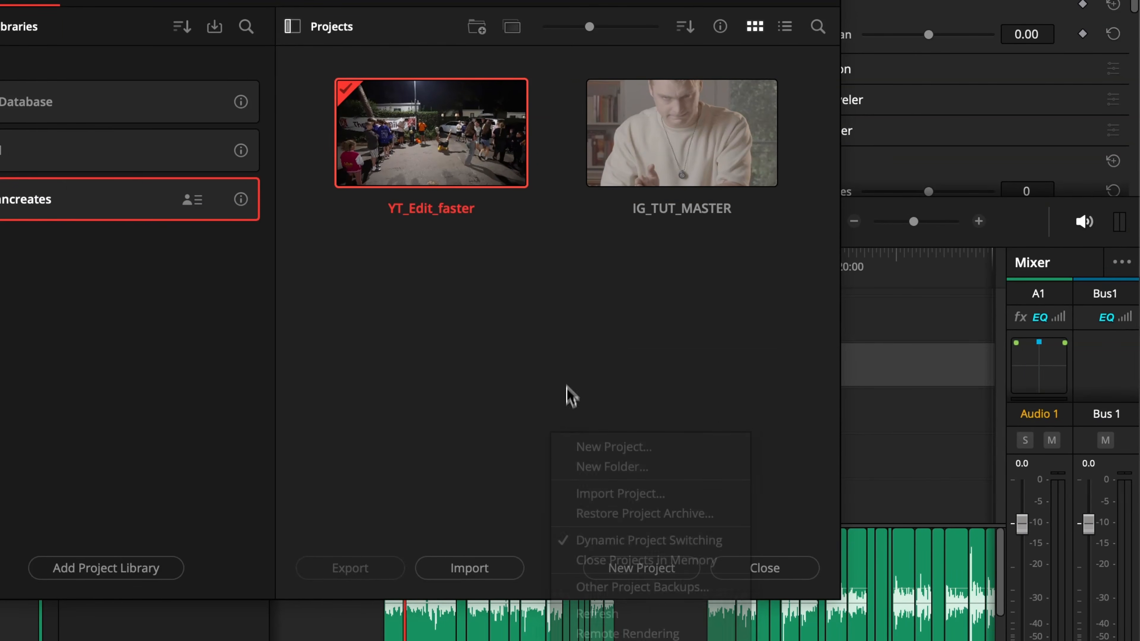
pyautogui.doubleClick(654, 222)
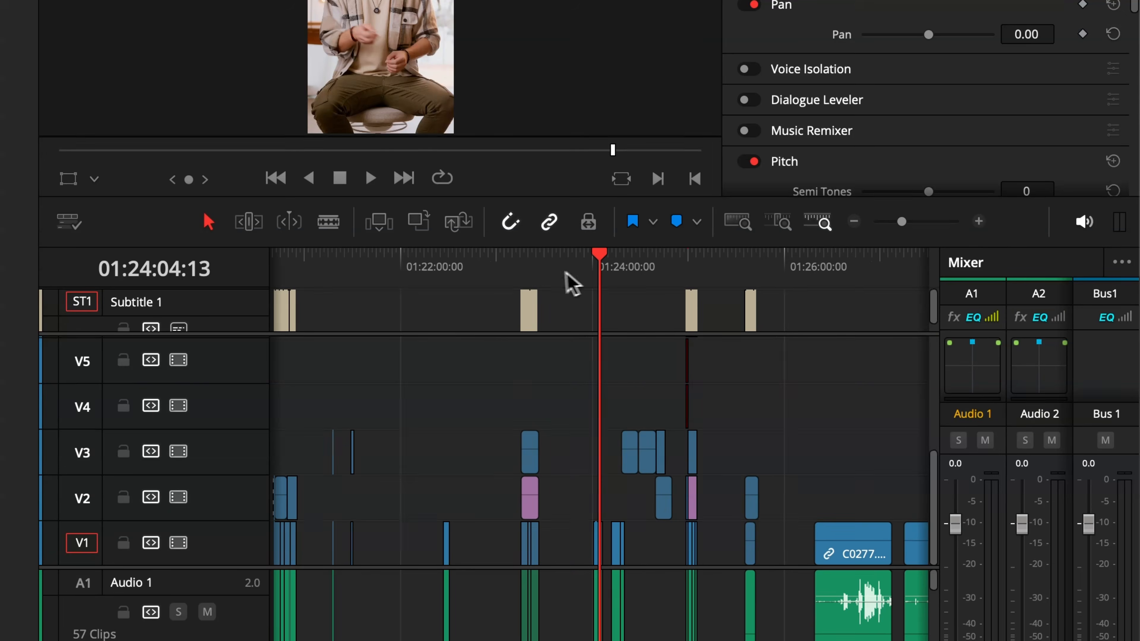
# Select the folder search.mp4 clip in IG_TUT_MASTER and switch back to the YT_Edit_faster project.
pyautogui.click(979, 221)
pyautogui.click(669, 462)
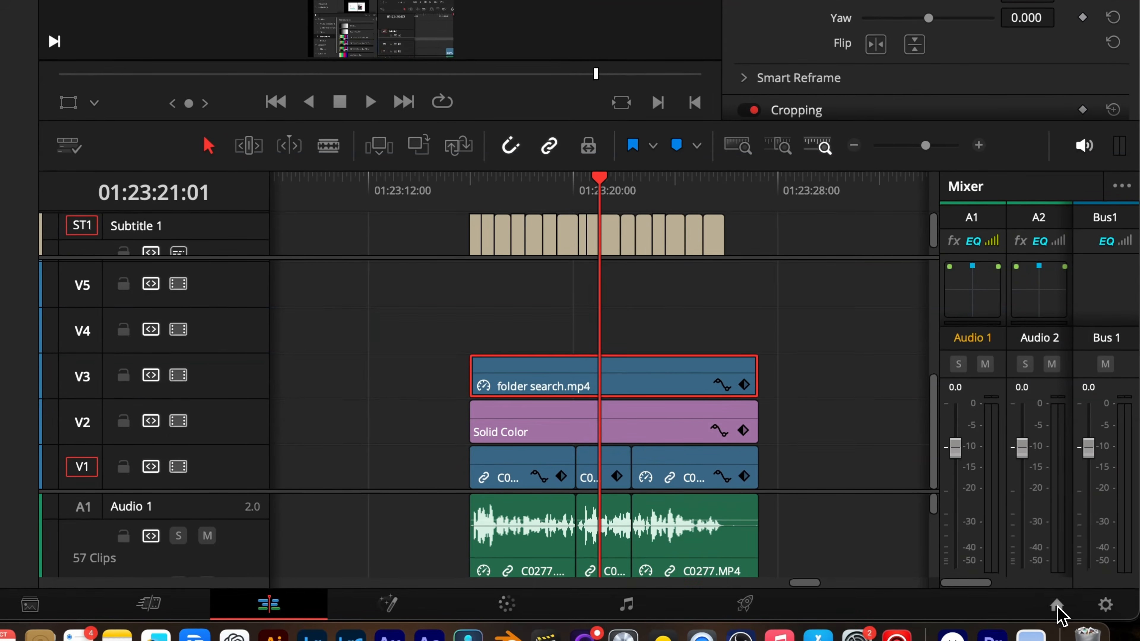
pyautogui.click(1058, 609)
pyautogui.doubleClick(440, 206)
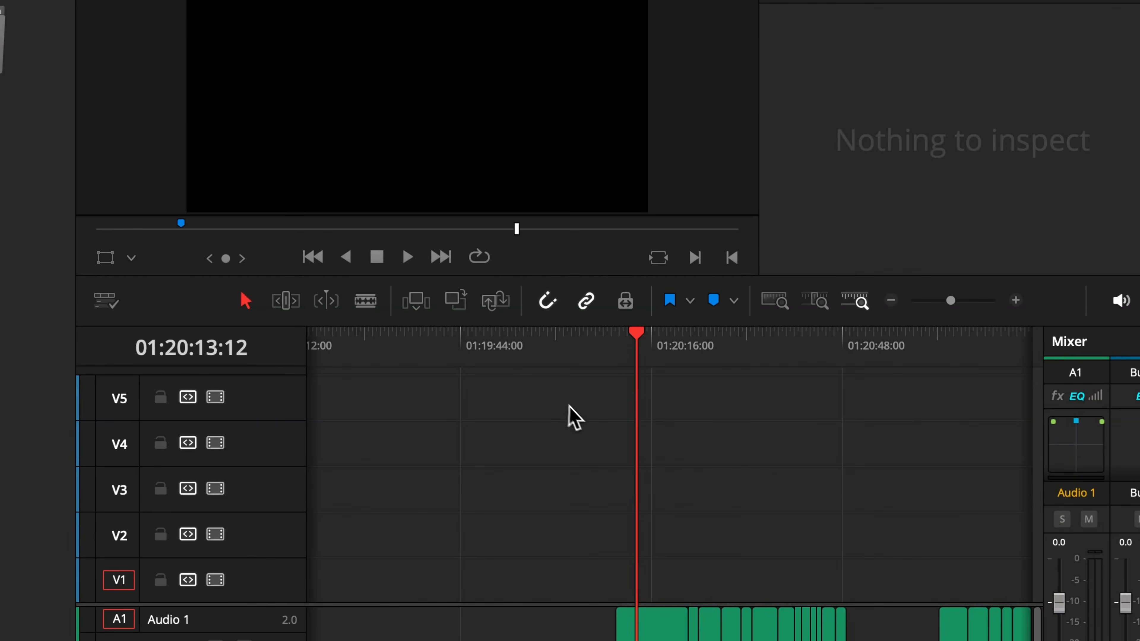
# Paste the folder search.mp4 clip onto the YT_Edit_faster timeline at the playhead and slide it right.
pyautogui.click(532, 347)
pyautogui.press('i')
pyautogui.hotkey('ctrl', 'v')
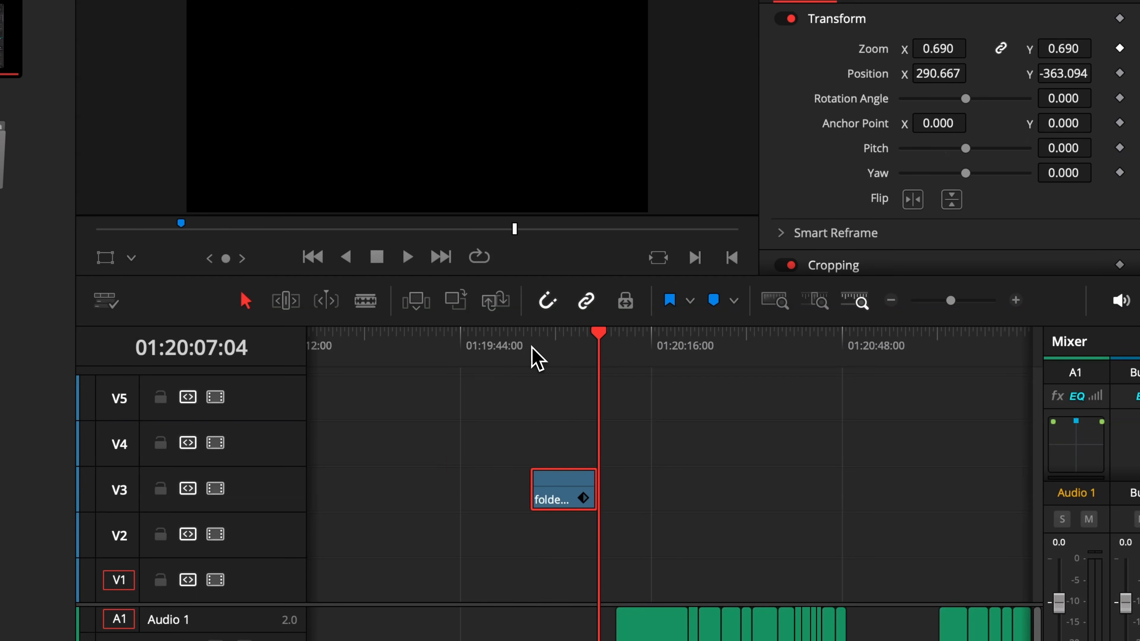
pyautogui.moveTo(555, 492); pyautogui.dragTo(660, 491)
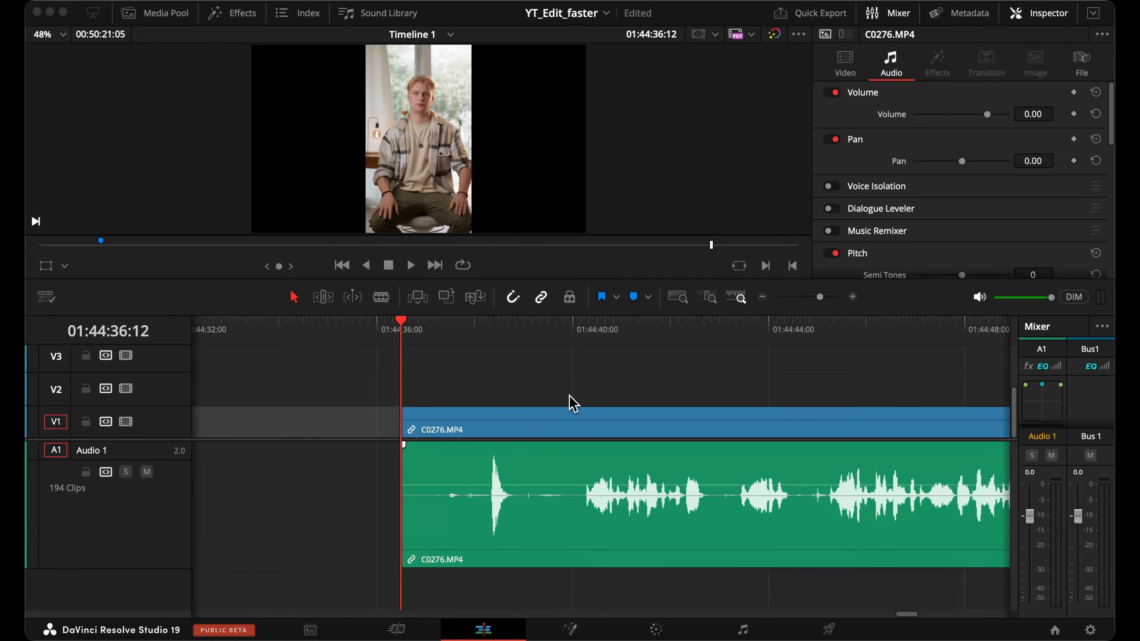
# Blade C0276 at about 01:44:38:07 and delete the opening part before the cut.
pyautogui.click(497, 459)
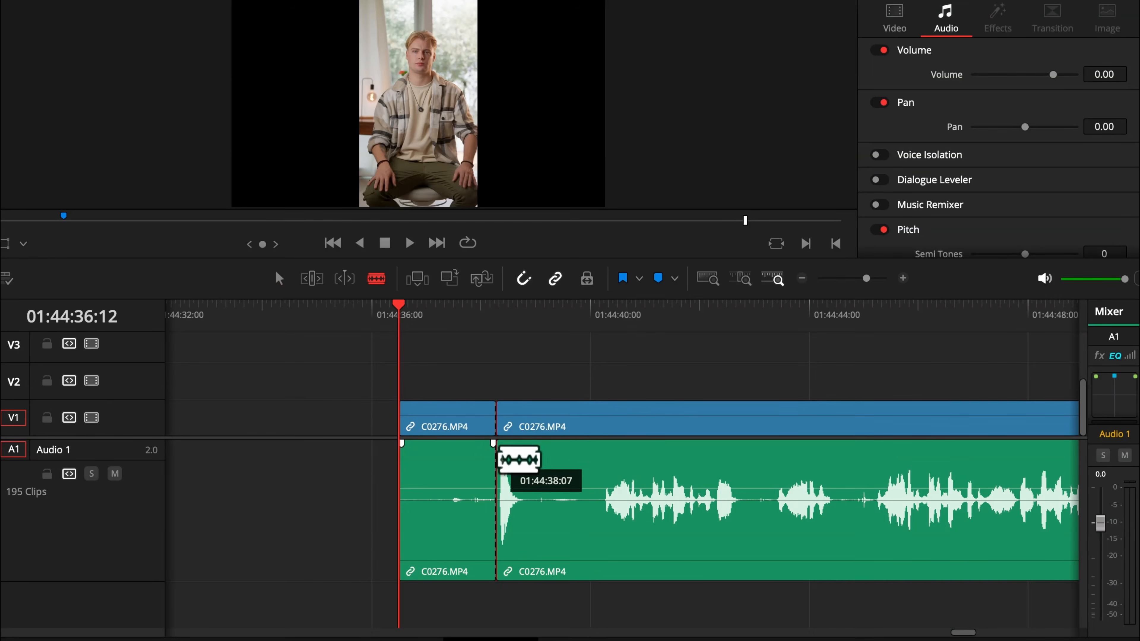
pyautogui.click(279, 279)
pyautogui.click(452, 415)
pyautogui.press('BackSpace')
pyautogui.hscroll(3, 514, 434)
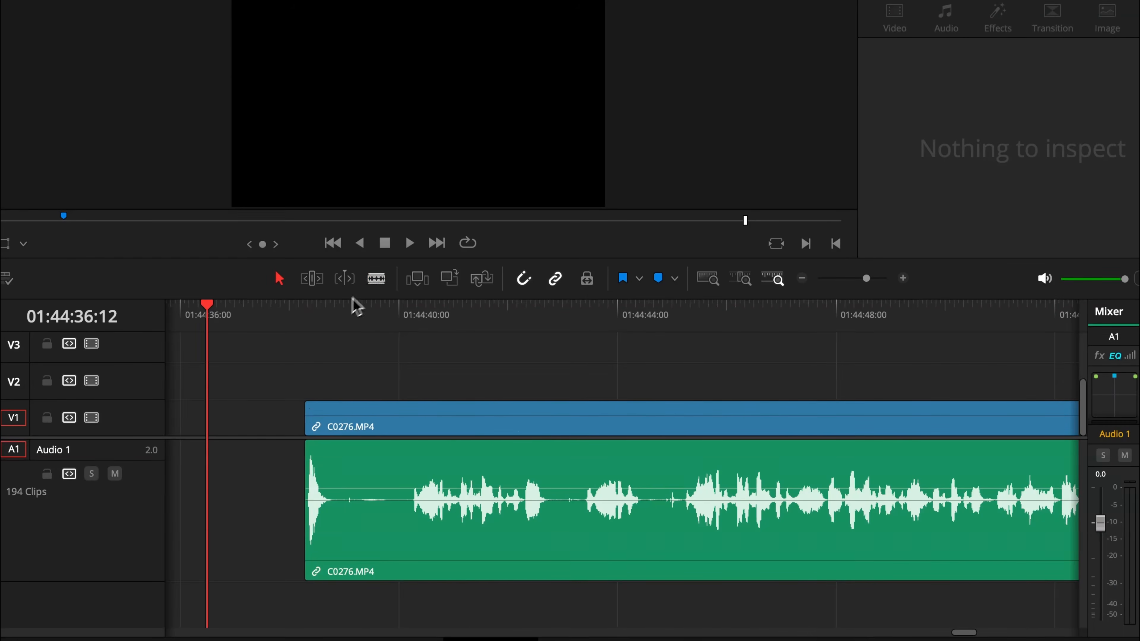
# Cut out a short pause near the start of C0276 with two blade cuts and delete its video and audio.
pyautogui.click(376, 279)
pyautogui.click(330, 467)
pyautogui.click(412, 467)
pyautogui.click(278, 278)
pyautogui.click(371, 425)
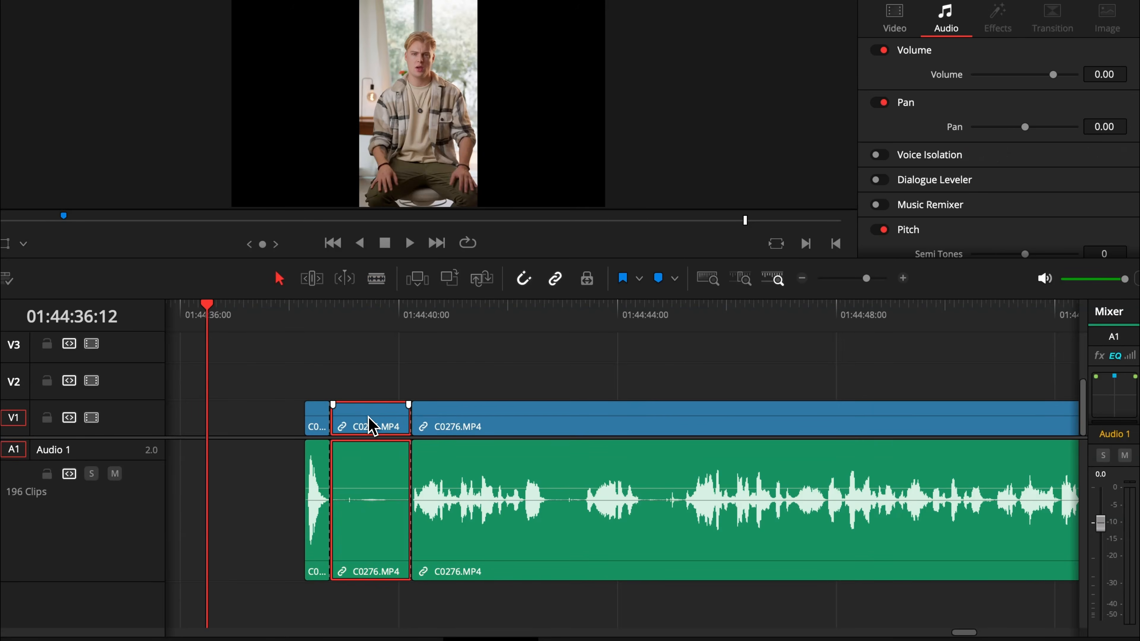
pyautogui.press('BackSpace')
pyautogui.click(372, 512)
pyautogui.press('BackSpace')
# Blade out the pause around 01:44:41:10 in C0276, delete it and close the resulting gap.
pyautogui.click(462, 467)
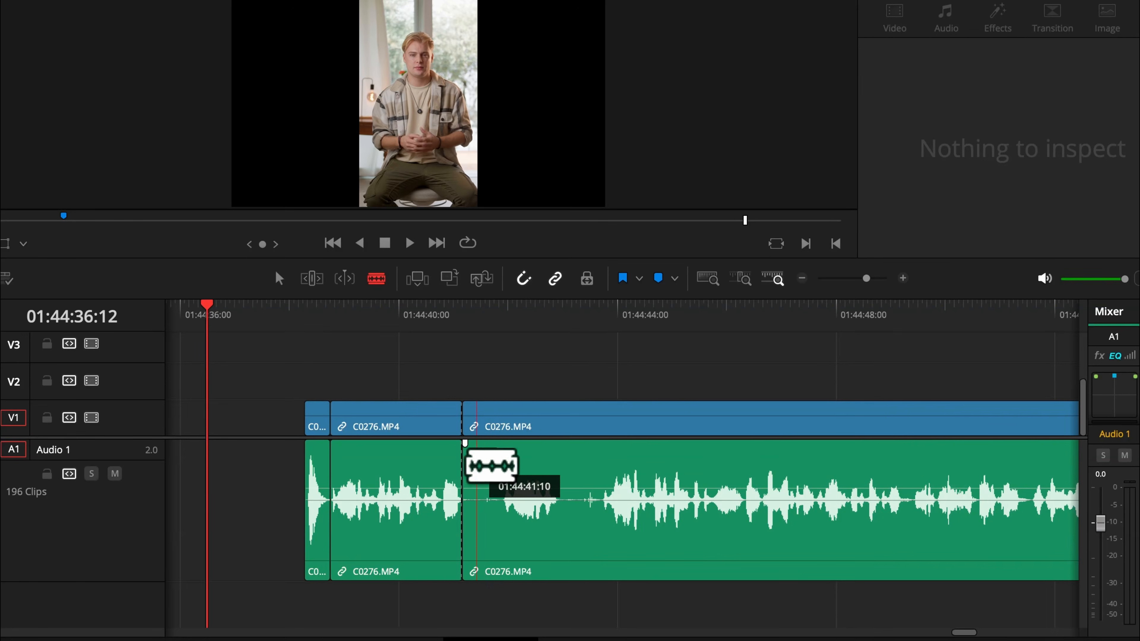
pyautogui.click(501, 467)
pyautogui.click(279, 279)
pyautogui.click(481, 422)
pyautogui.press('BackSpace')
pyautogui.click(483, 476)
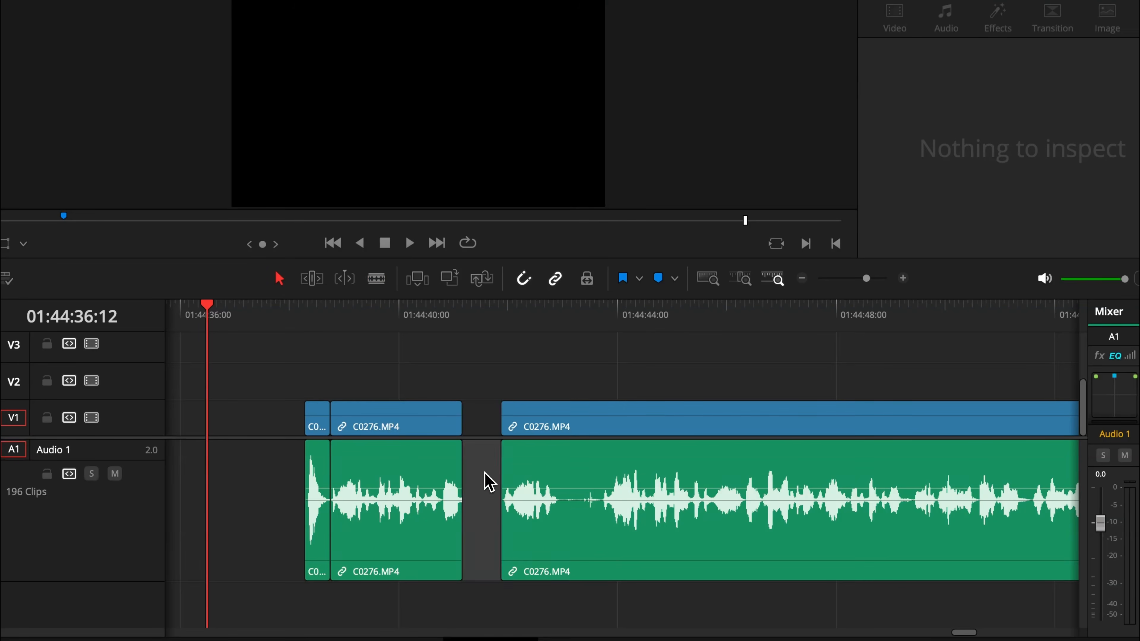
pyautogui.press('BackSpace')
# Remove the next silent segment of C0276 with two blade cuts and delete the leftover gap.
pyautogui.click(376, 279)
pyautogui.click(520, 445)
pyautogui.click(563, 467)
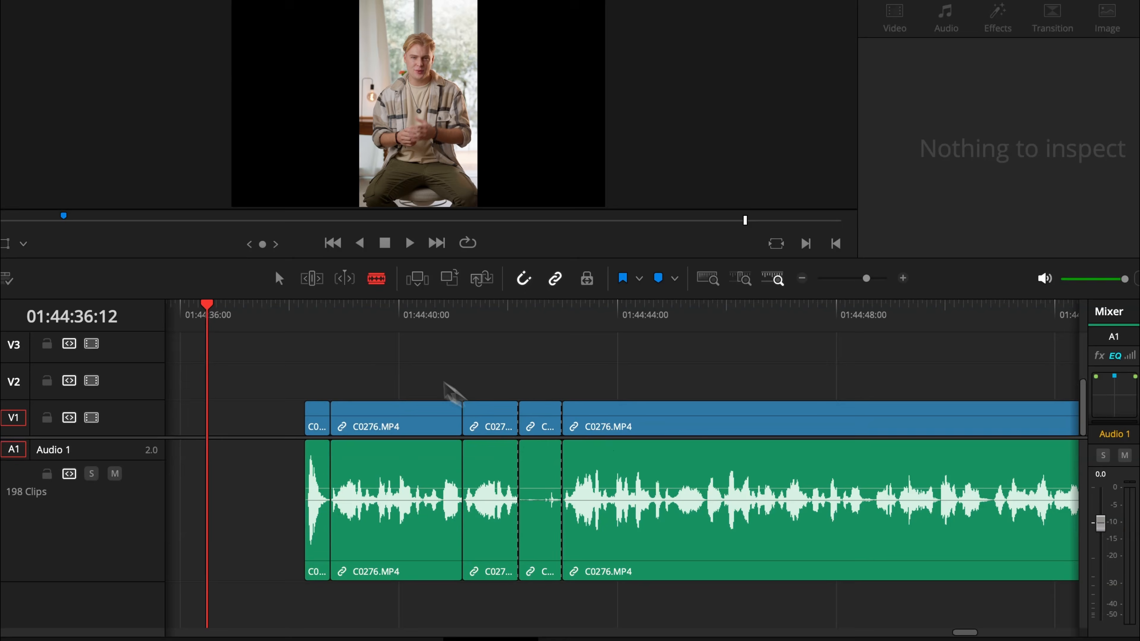
pyautogui.click(279, 279)
pyautogui.click(542, 408)
pyautogui.press('BackSpace')
pyautogui.click(543, 494)
pyautogui.press('BackSpace')
# Cut around 01:44:44:20 and further along C0276, then delete that segment and its gap.
pyautogui.hscroll(5, 545, 501)
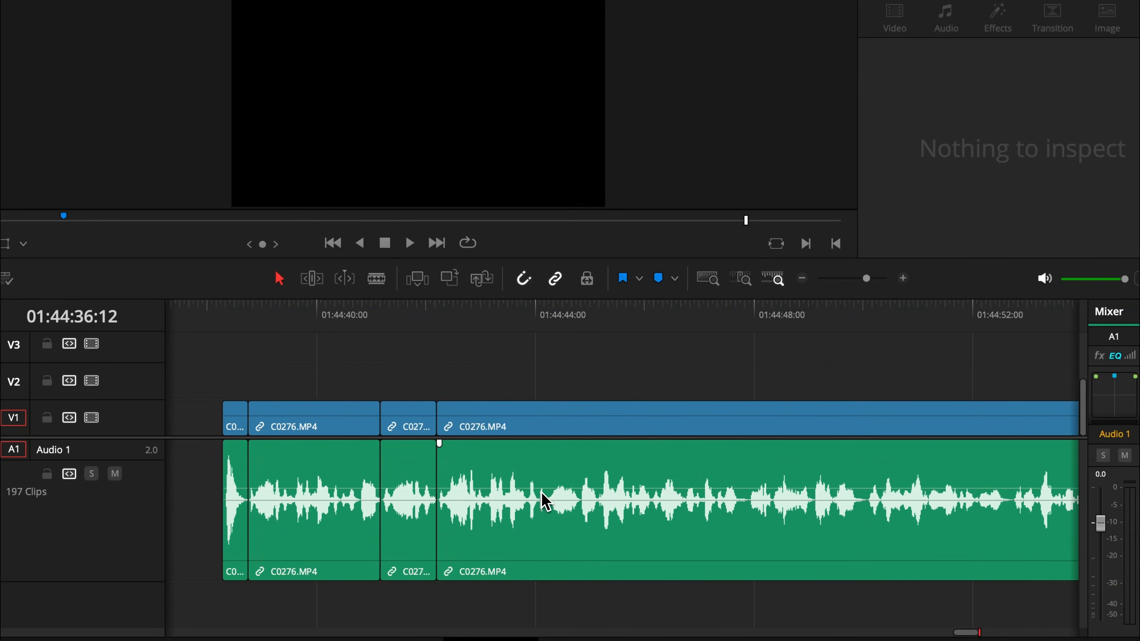
pyautogui.click(376, 279)
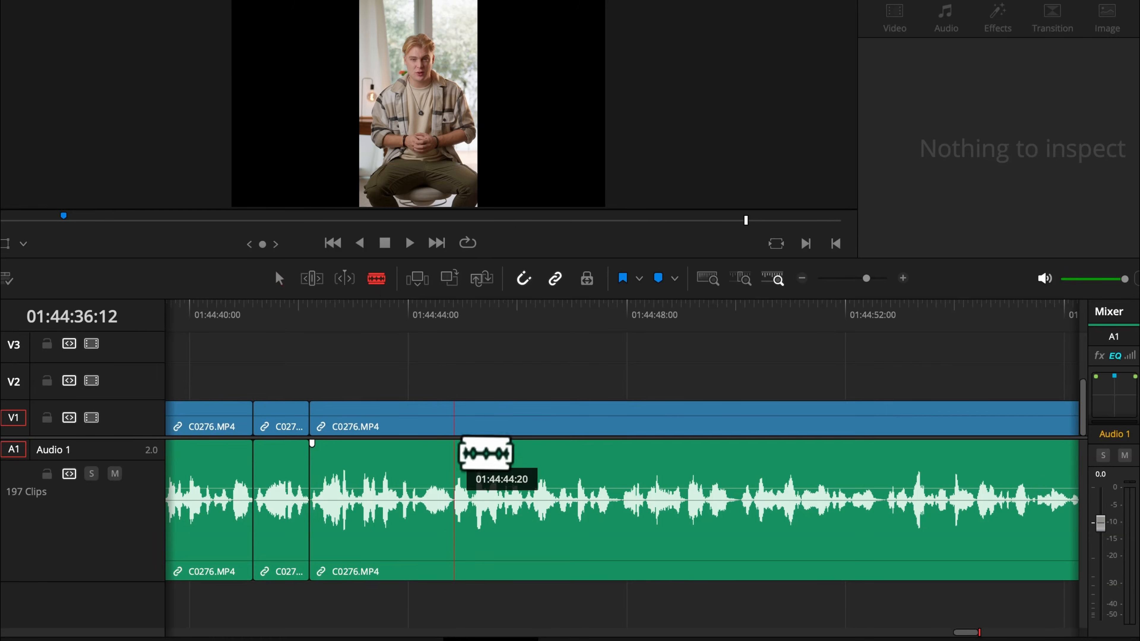
pyautogui.click(451, 453)
pyautogui.click(621, 465)
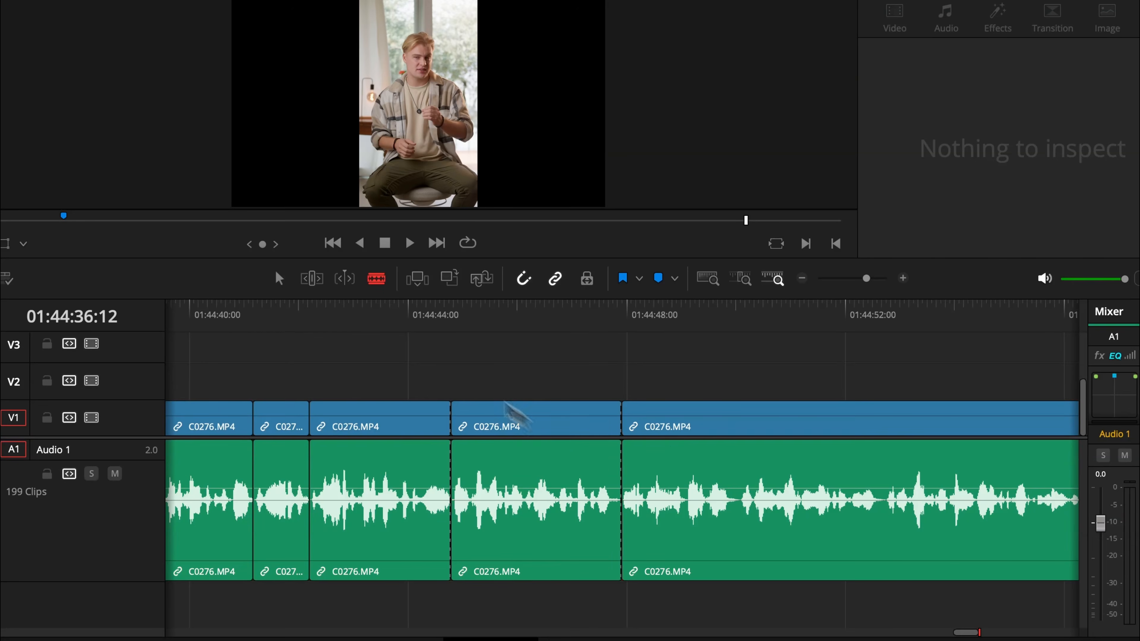
pyautogui.click(535, 420)
pyautogui.press('BackSpace')
pyautogui.click(542, 506)
pyautogui.press('BackSpace')
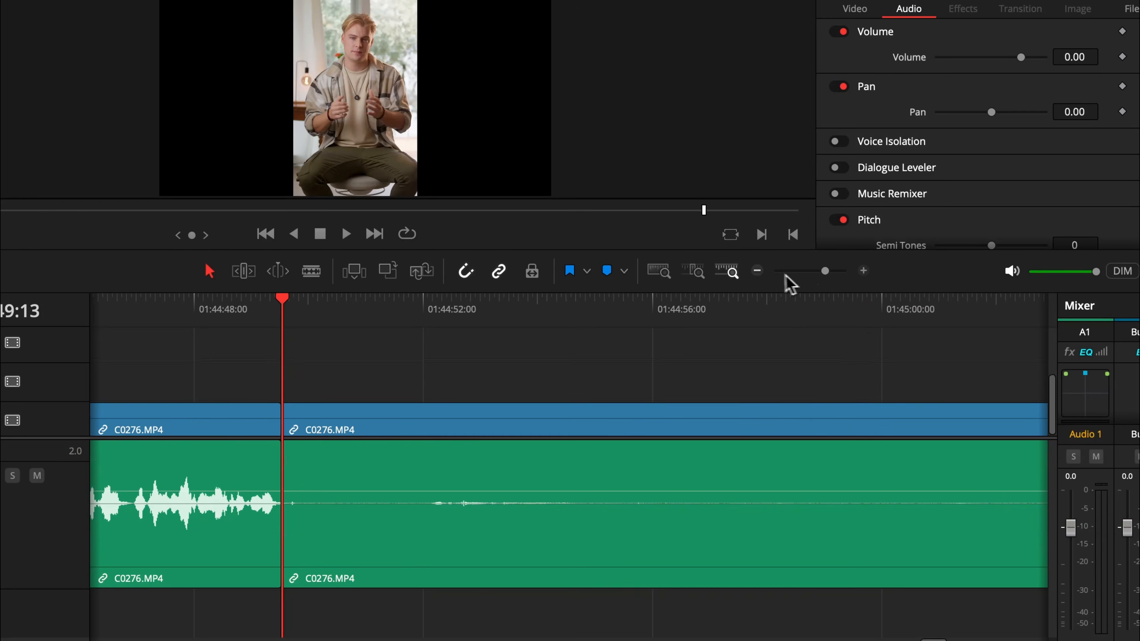
# Zoom out the timeline, delete the long silent stretch of C0276 and close the gap.
pyautogui.click(762, 297)
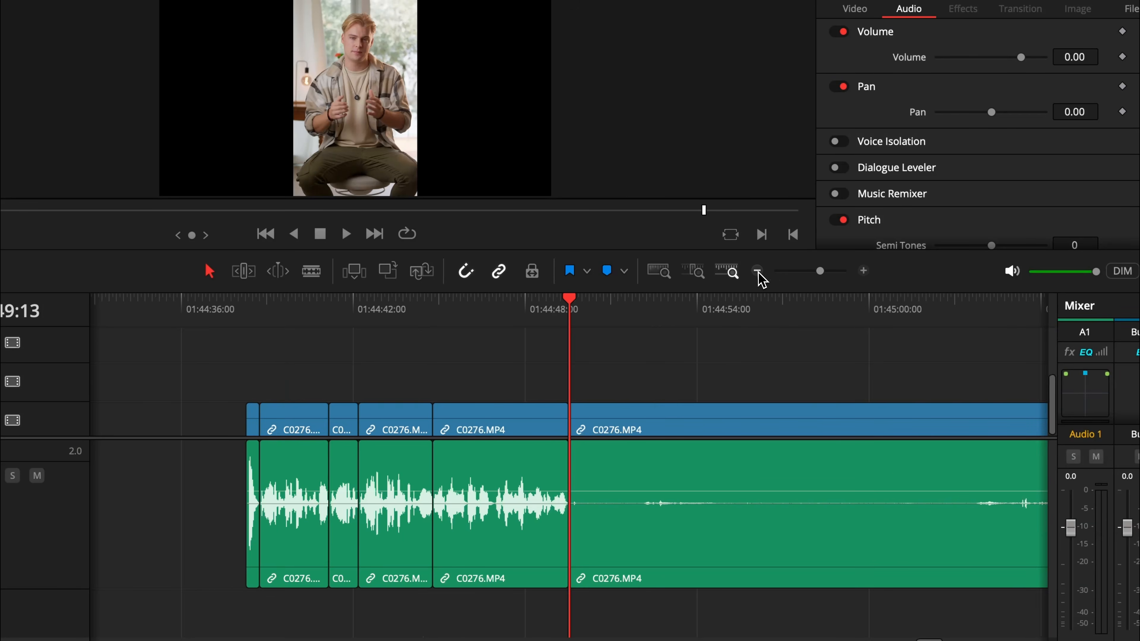
pyautogui.click(762, 297)
pyautogui.hscroll(4, 649, 486)
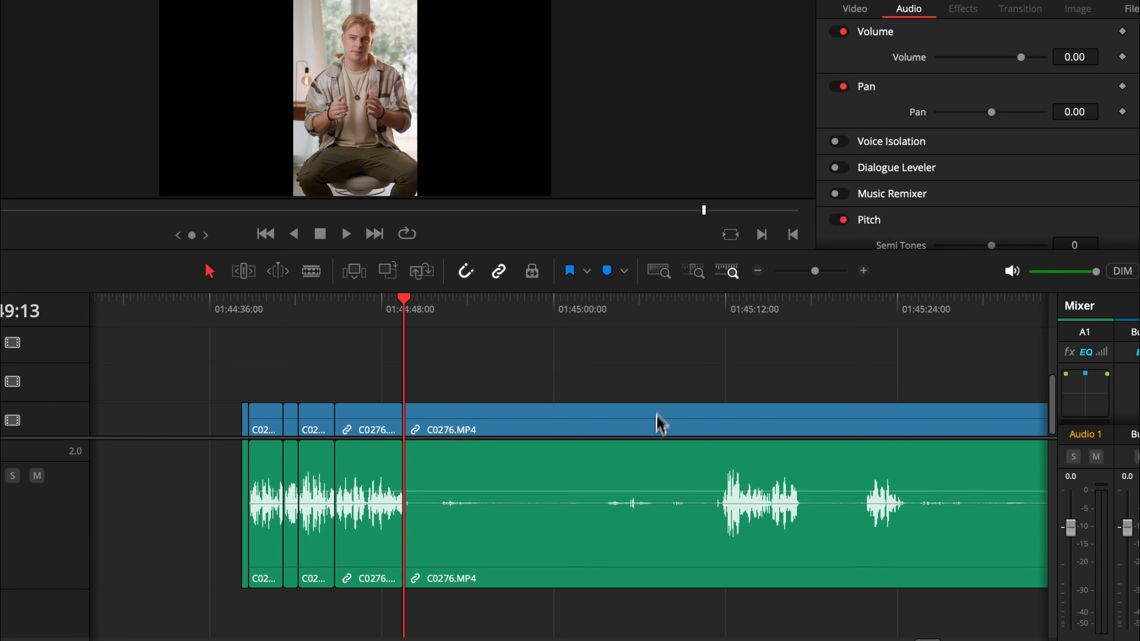
pyautogui.click(720, 312)
pyautogui.click(667, 411)
pyautogui.press('BackSpace')
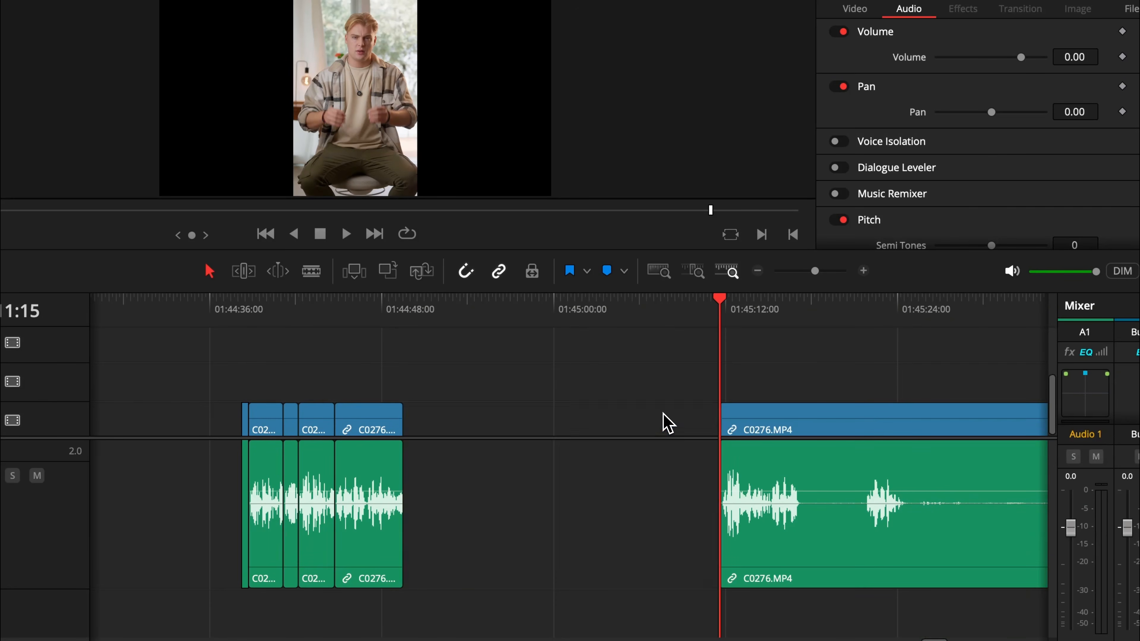
pyautogui.click(665, 415)
pyautogui.press('BackSpace')
# Split C0276 at several playhead positions and ripple-trim clip starts to the playhead using keyboard shortcuts.
pyautogui.click(481, 311)
pyautogui.press('super+b')
pyautogui.click(543, 310)
pyautogui.press('super+shift+bracketleft')
pyautogui.click(523, 308)
pyautogui.press('super+b')
pyautogui.moveTo(877, 318); pyautogui.dragTo(956, 327)
pyautogui.press('super+shift+bracketleft')
pyautogui.click(695, 317)
pyautogui.press('super+b')
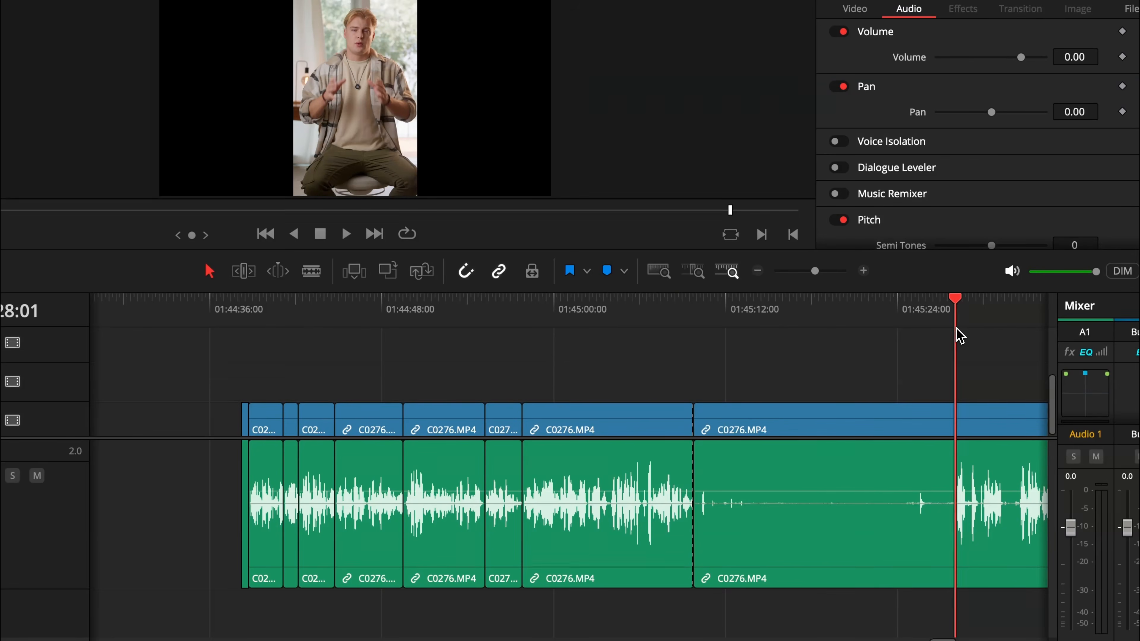
# Cut C0276 twice after the playhead and delete the silent segment between the cuts.
pyautogui.press('super+shift+bracketleft')
pyautogui.moveTo(728, 316); pyautogui.dragTo(743, 320)
pyautogui.press('super+b')
pyautogui.moveTo(894, 327); pyautogui.dragTo(923, 331)
pyautogui.press('super+b')
pyautogui.click(820, 416)
pyautogui.press('BackSpace')
pyautogui.click(818, 415)
pyautogui.press('BackSpace')
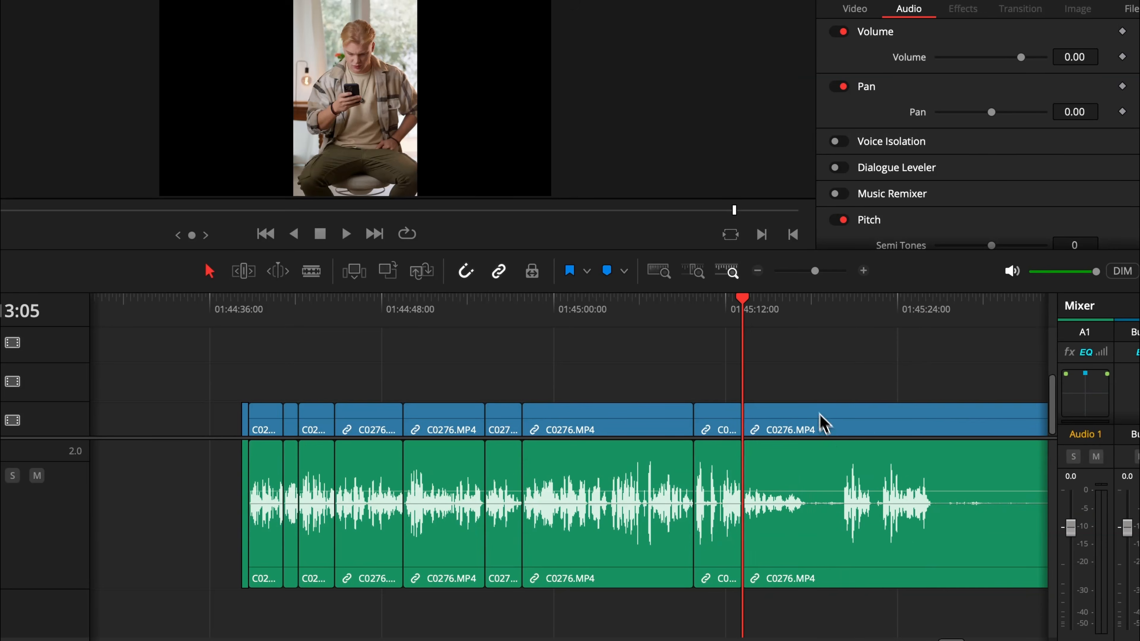
# Blade C0276 at two further playhead positions and ripple-trim the following clip's start to the playhead.
pyautogui.click(807, 311)
pyautogui.press('super+b')
pyautogui.click(845, 311)
pyautogui.press('super+shift+bracketleft')
pyautogui.press('super+b')
pyautogui.click(834, 313)
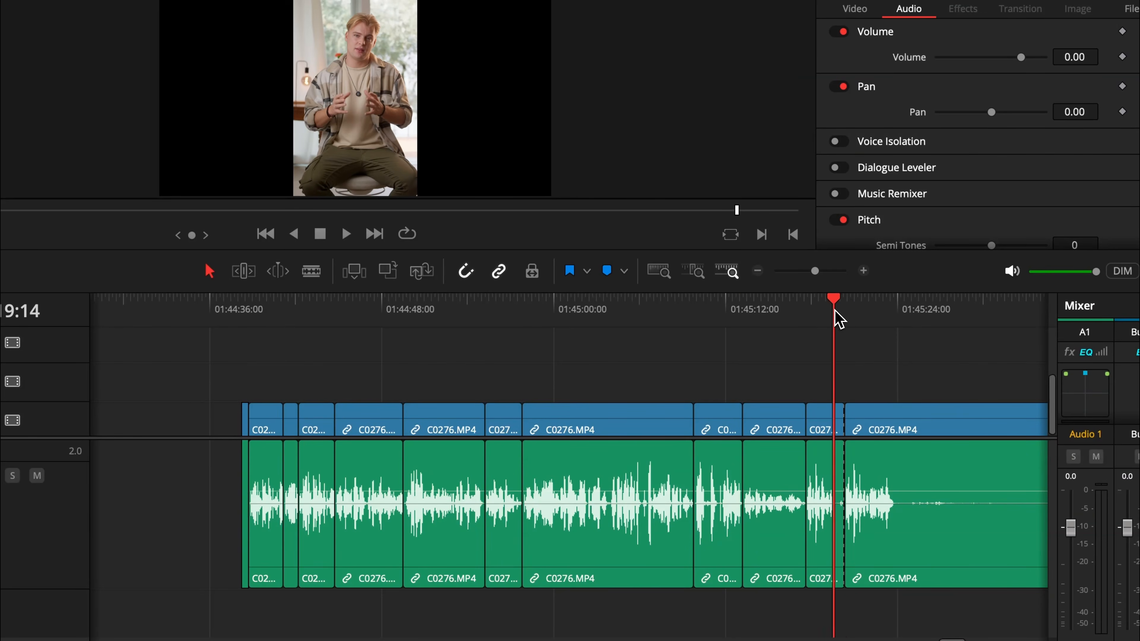
# Ripple-trim a clip end to the playhead, make two more cuts in C0276 and delete the selected segment.
pyautogui.press('super+shift+bracketright')
pyautogui.moveTo(865, 312); pyautogui.dragTo(881, 315)
pyautogui.press('super+b')
pyautogui.hscroll(6, 965, 317)
pyautogui.click(804, 306)
pyautogui.press('super+b')
pyautogui.click(736, 415)
pyautogui.press('Delete')
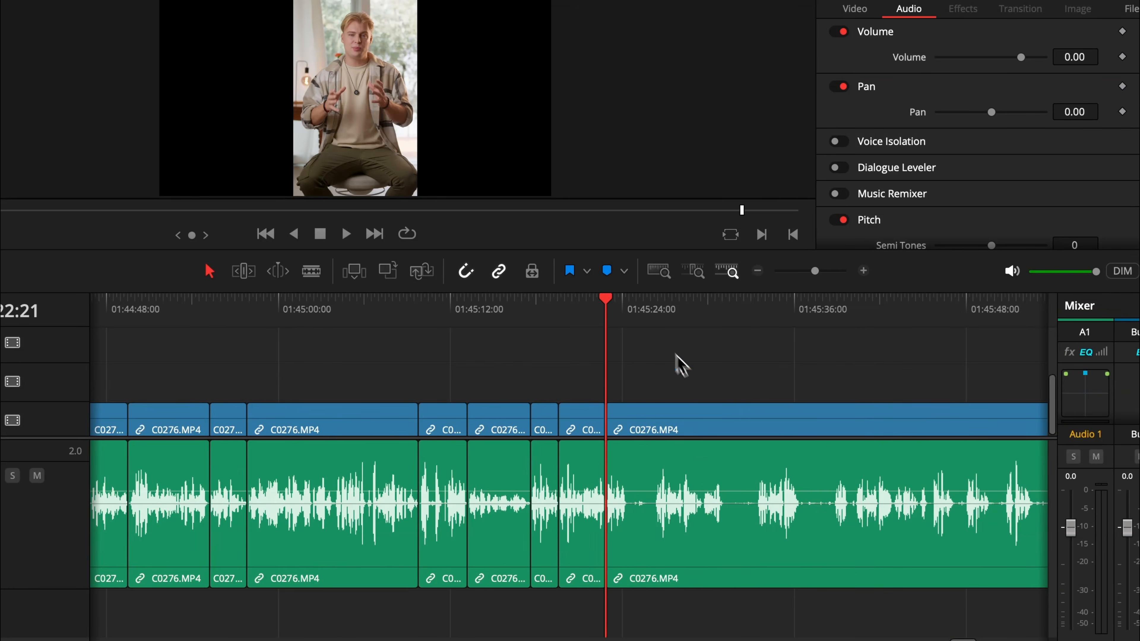
# Split C0276 near 01:45:24 again and ripple-trim the next clip's start to the playhead.
pyautogui.click(629, 318)
pyautogui.press('super+b')
pyautogui.click(655, 316)
pyautogui.press('super+shift+bracketleft')
pyautogui.press('super+b')
pyautogui.moveTo(654, 315); pyautogui.dragTo(771, 326)
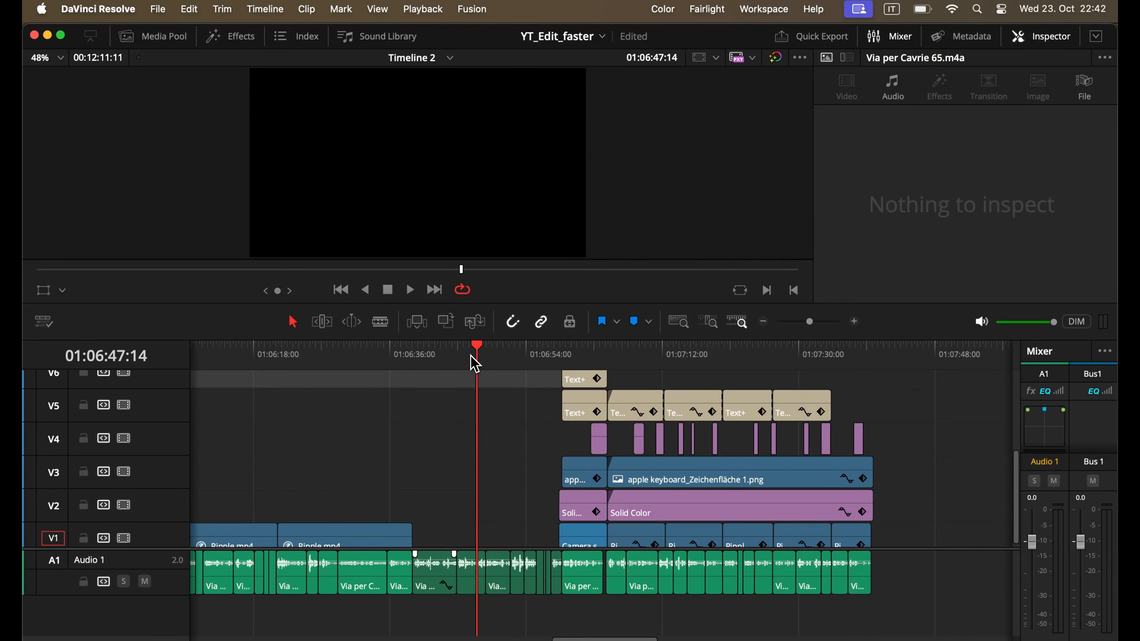
# Open Keyboard Customization, search for 'start to' and add a keystroke to the Ripple Start to Playhead command.
pyautogui.click(105, 5)
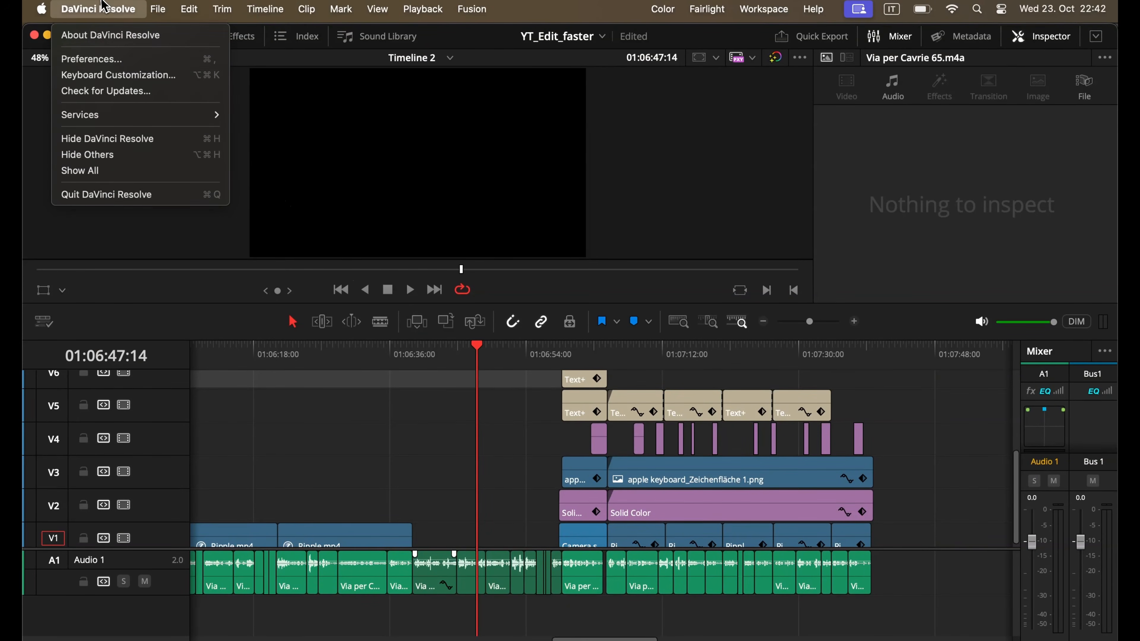
pyautogui.click(112, 80)
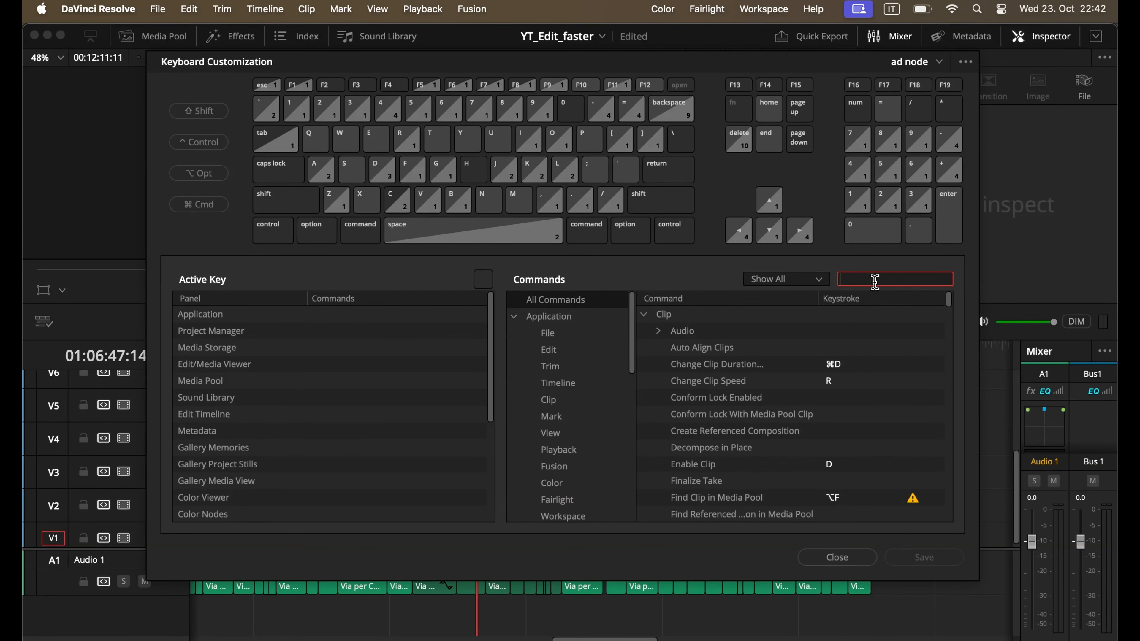
pyautogui.write('start')
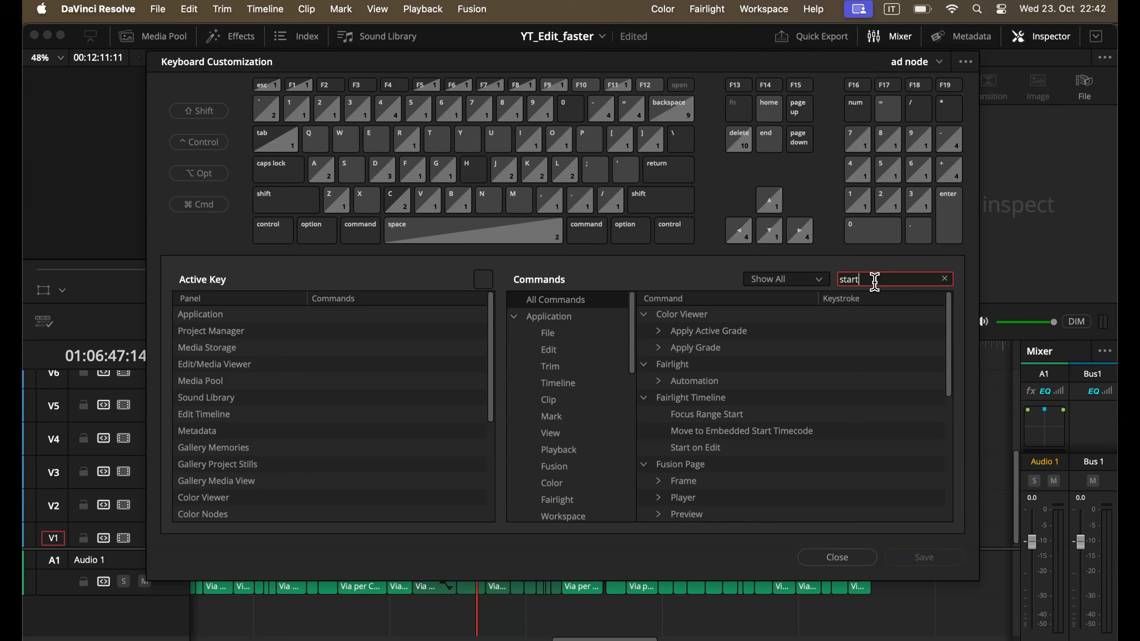
pyautogui.write(' to')
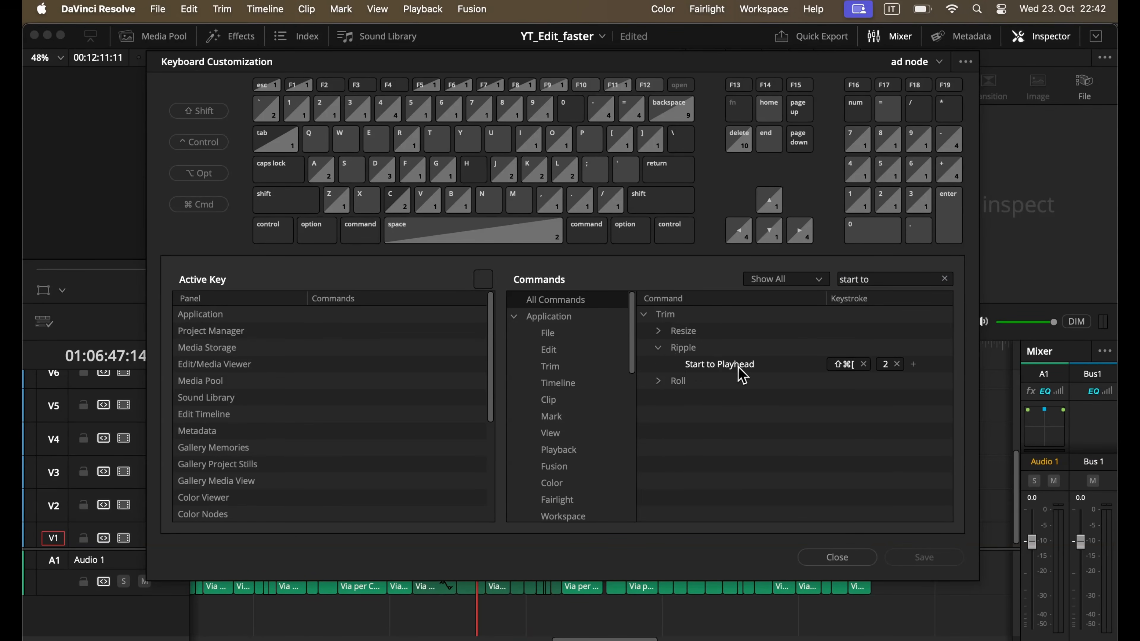
pyautogui.click(913, 364)
pyautogui.press('0')
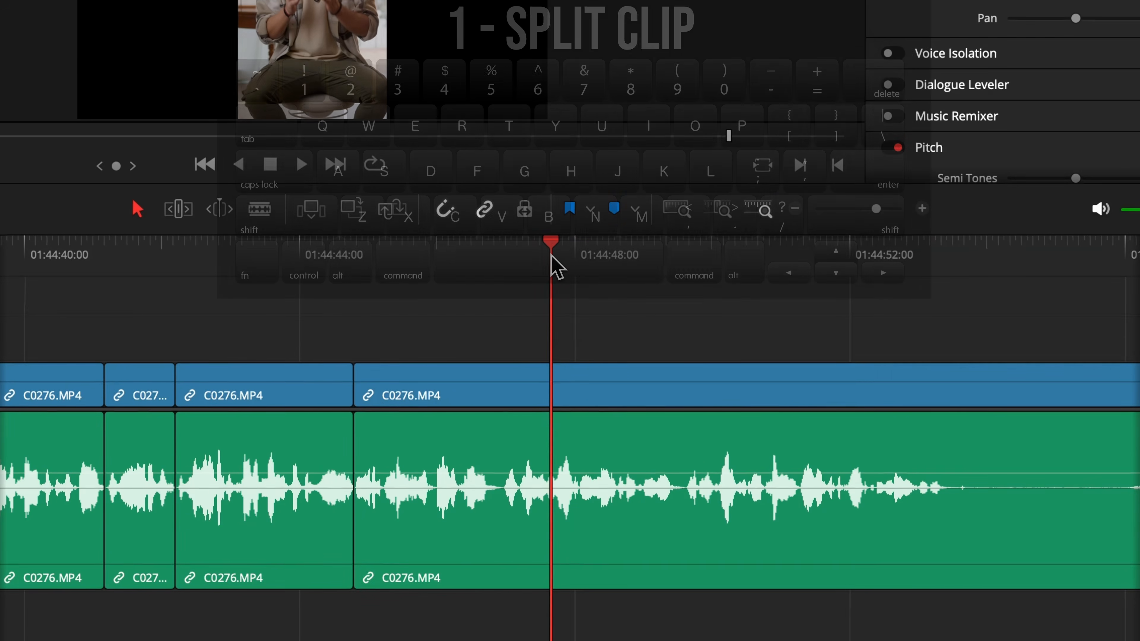
# Split C0276 at successive playhead positions with the custom number keys and ripple-trim clip starts to the playhead.
pyautogui.moveTo(552, 255); pyautogui.dragTo(956, 283)
pyautogui.press('1')
pyautogui.press('1')
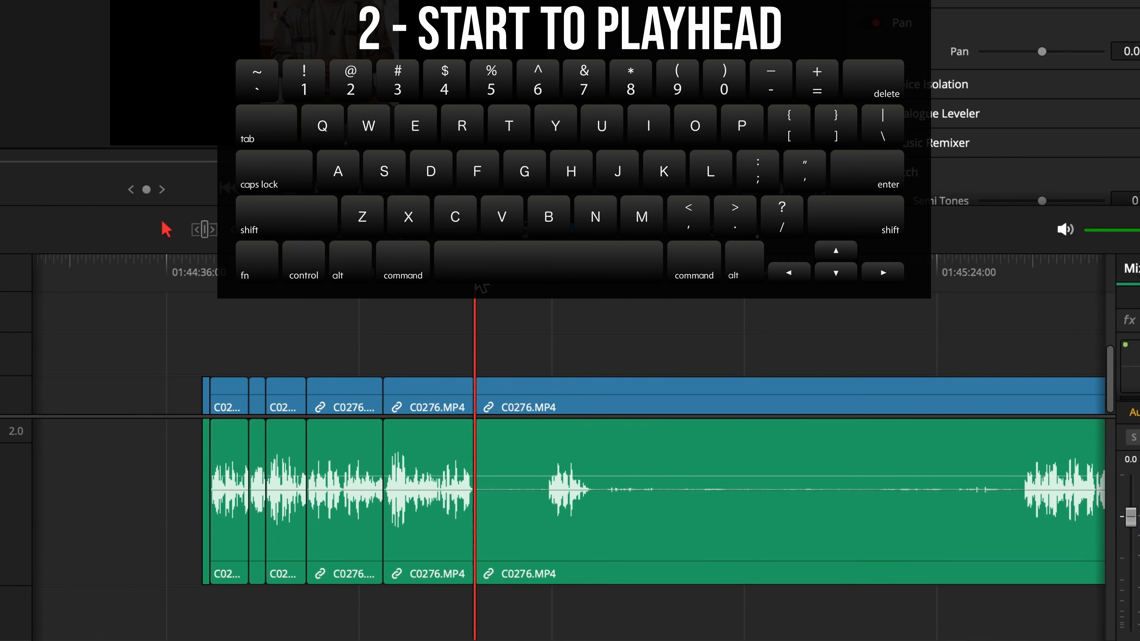
pyautogui.moveTo(481, 288); pyautogui.dragTo(551, 286)
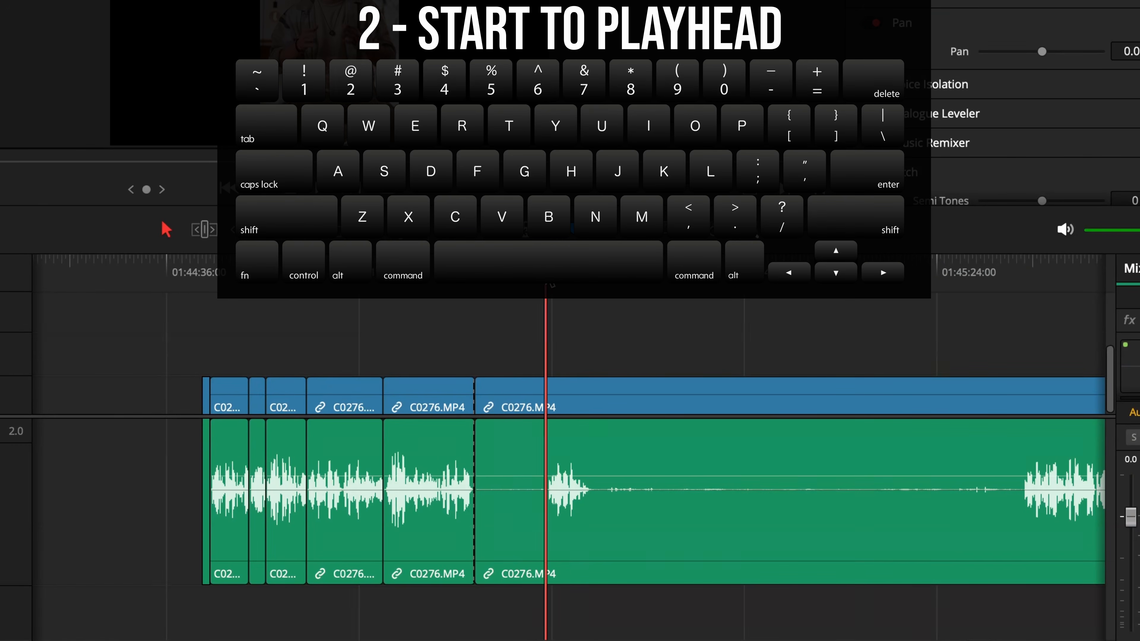
pyautogui.press('2')
pyautogui.moveTo(480, 286); pyautogui.dragTo(951, 296)
pyautogui.press('1')
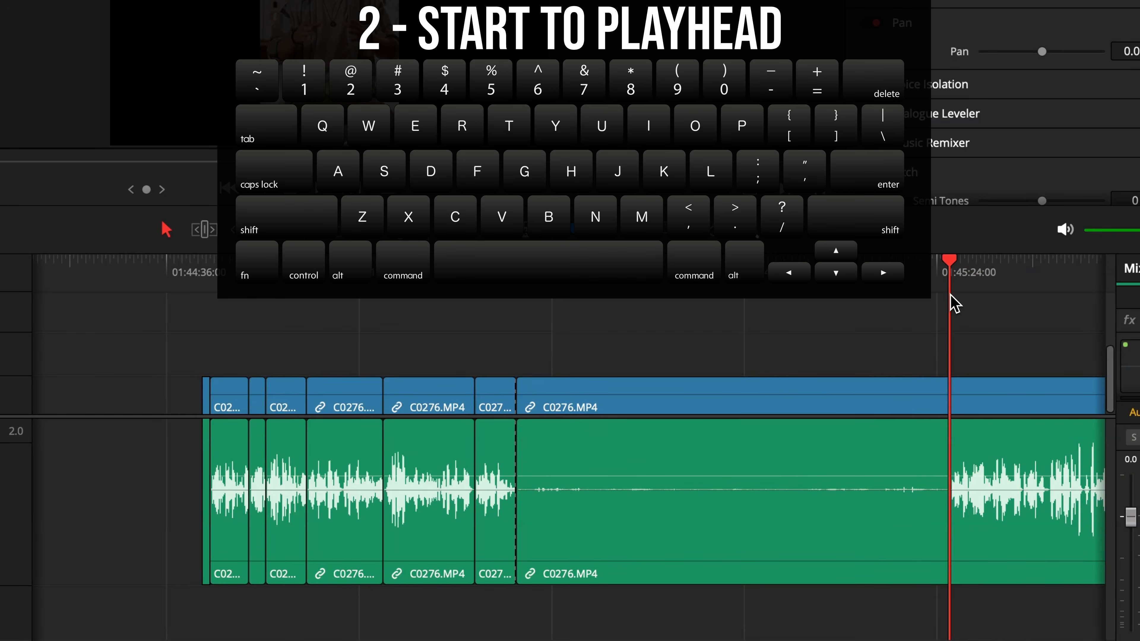
pyautogui.press('2')
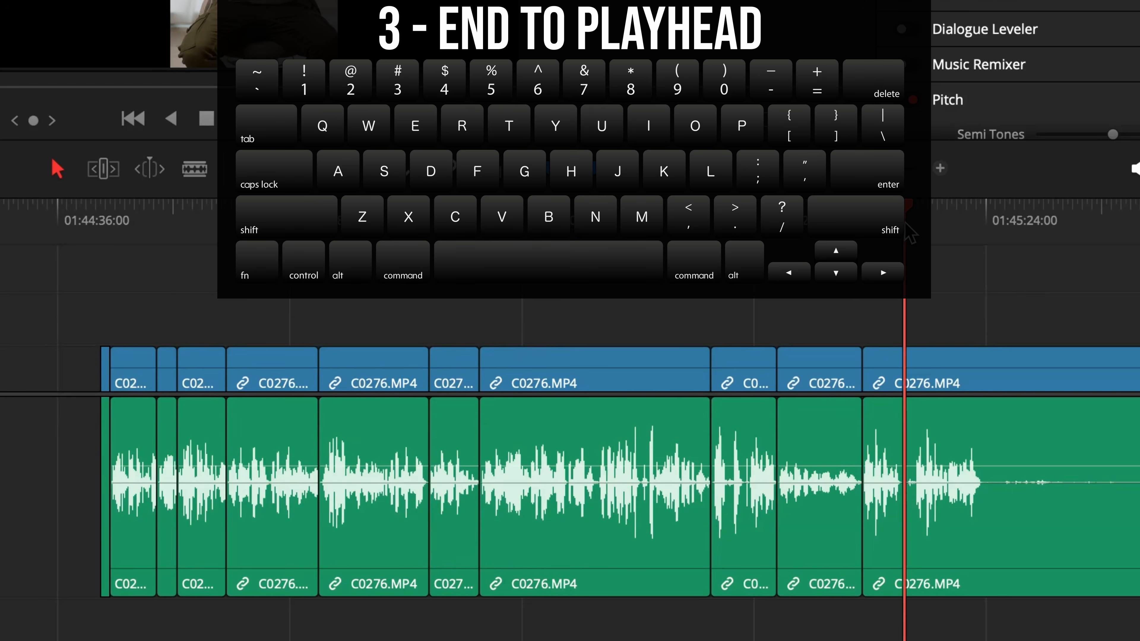
# Split C0276 at the playhead and ripple-trim the preceding clip's end to the playhead.
pyautogui.moveTo(904, 221)
pyautogui.mouseDown()
pyautogui.moveTo(916, 222)
pyautogui.moveTo(900, 228)
pyautogui.mouseUp()
pyautogui.press('1')
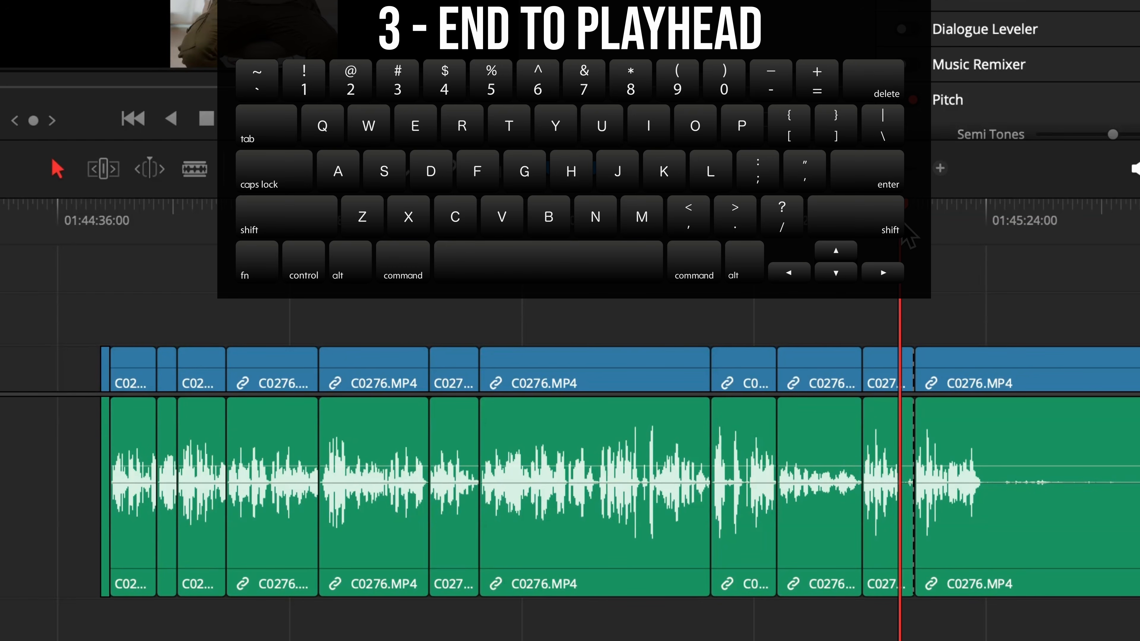
pyautogui.press('3')
# Cut C0276 at two more points and ripple-delete the silent segment between them.
pyautogui.moveTo(905, 226); pyautogui.dragTo(1078, 228)
pyautogui.press('1')
pyautogui.hscroll(1, 1079, 228)
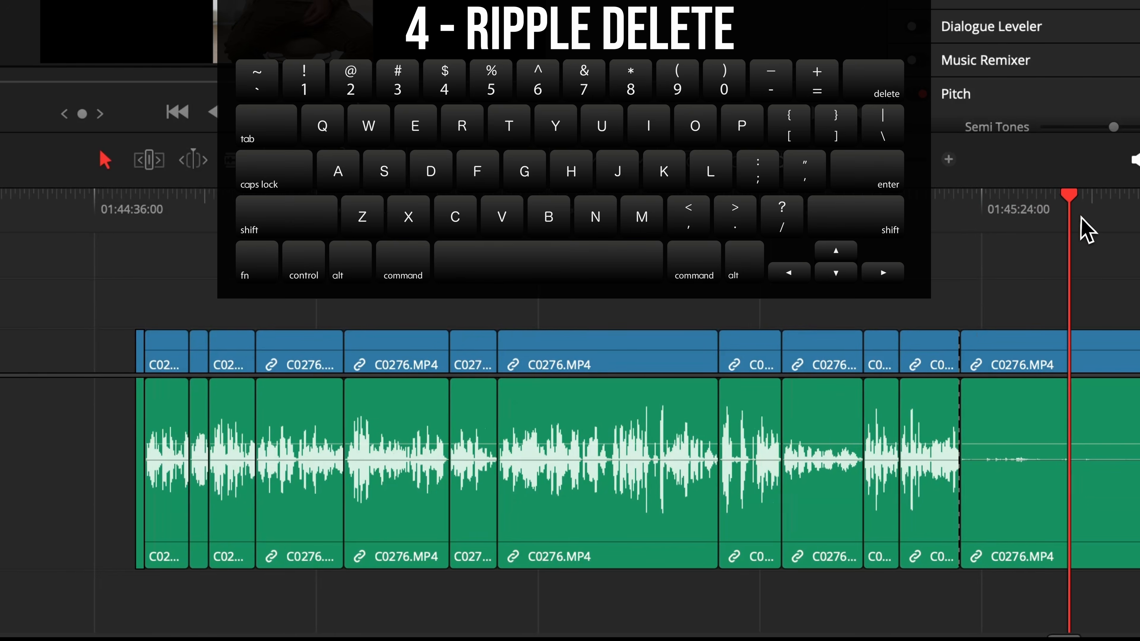
pyautogui.hscroll(8, 1082, 218)
pyautogui.click(874, 218)
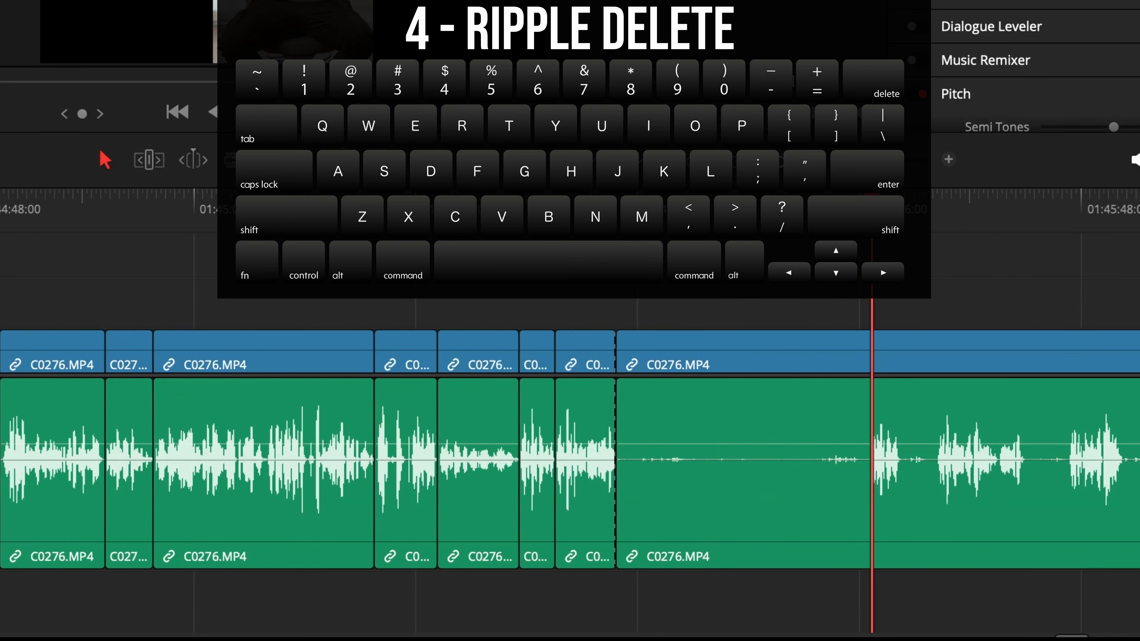
pyautogui.press('1')
pyautogui.click(771, 332)
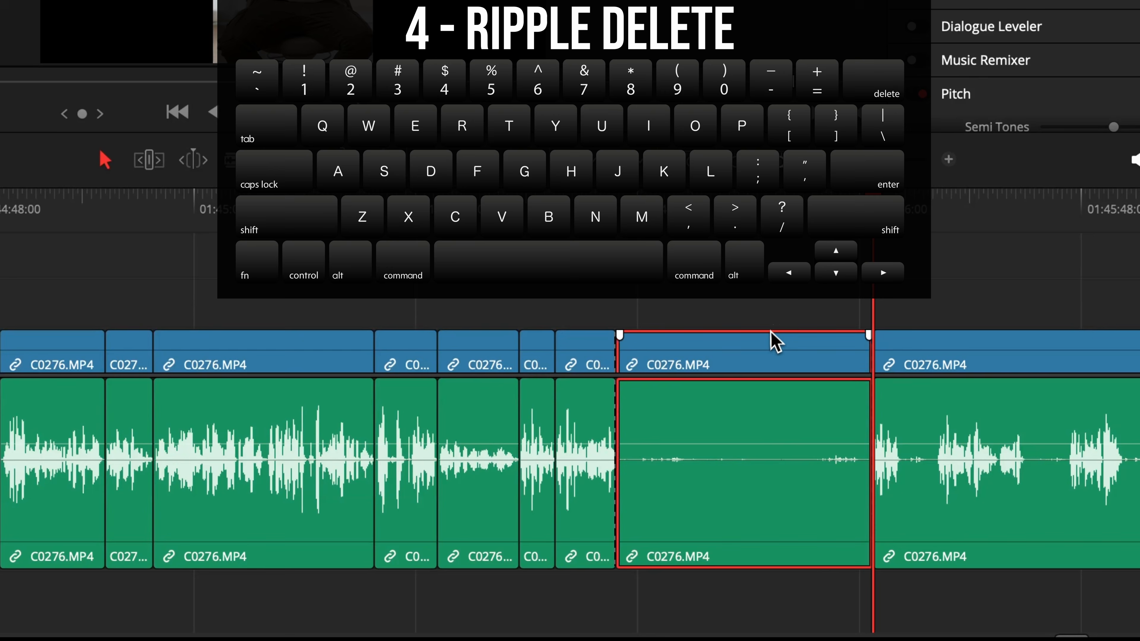
pyautogui.press('4')
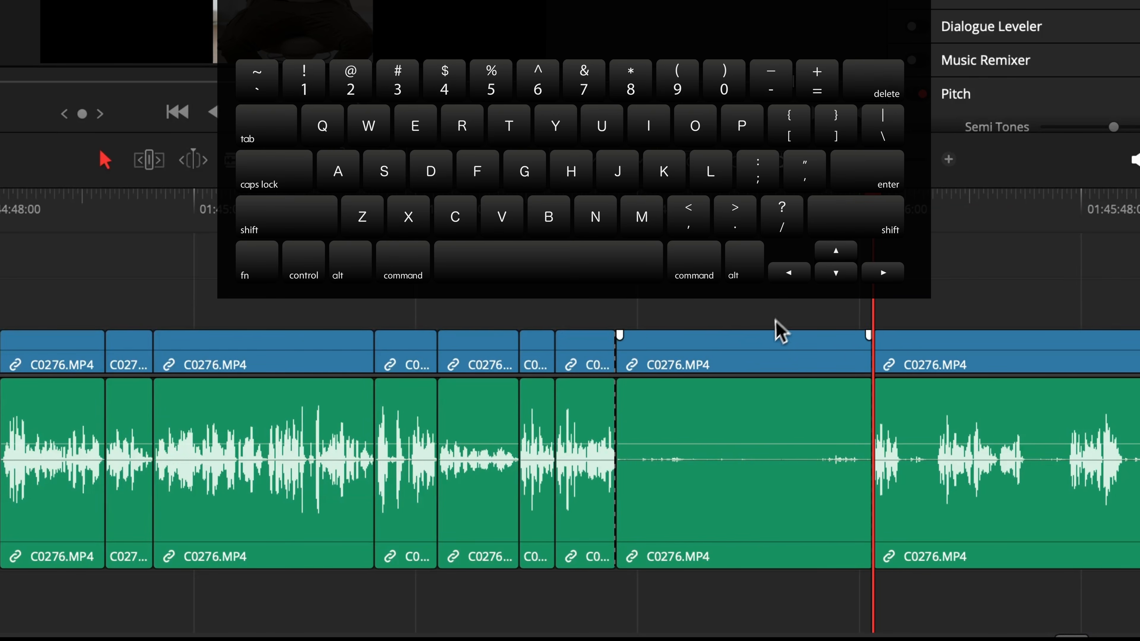
pyautogui.click(776, 341)
pyautogui.press('4')
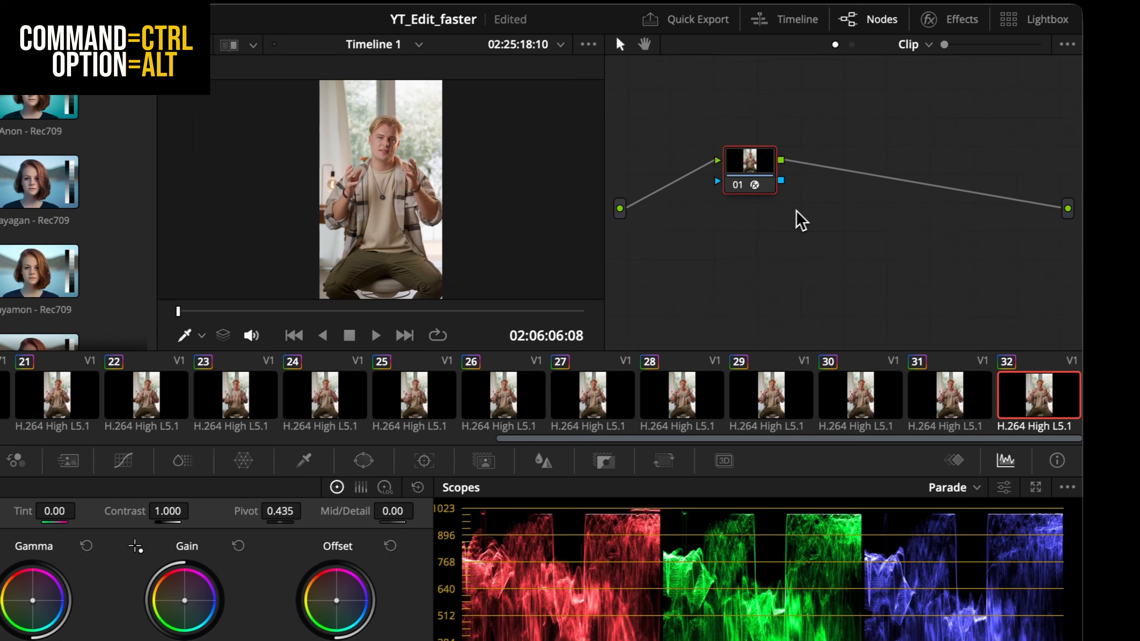
# Add a Corrector node in the Color page node graph, then add three more serial nodes.
pyautogui.rightClick(1073, 96)
pyautogui.moveTo(830, 262)
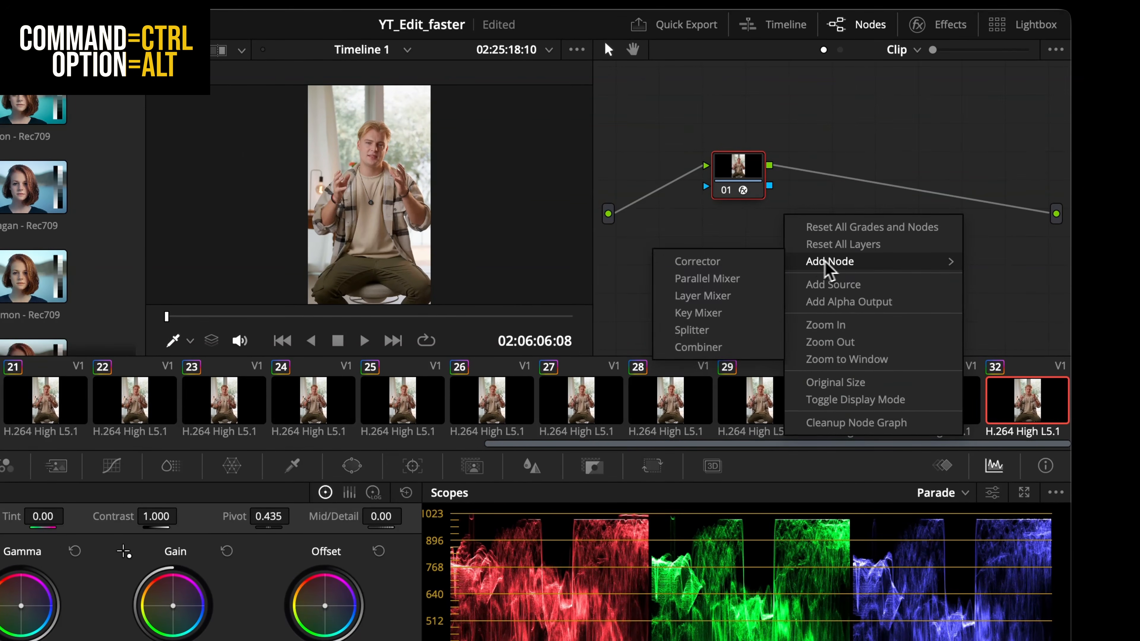
pyautogui.click(709, 260)
pyautogui.moveTo(782, 222); pyautogui.dragTo(827, 177)
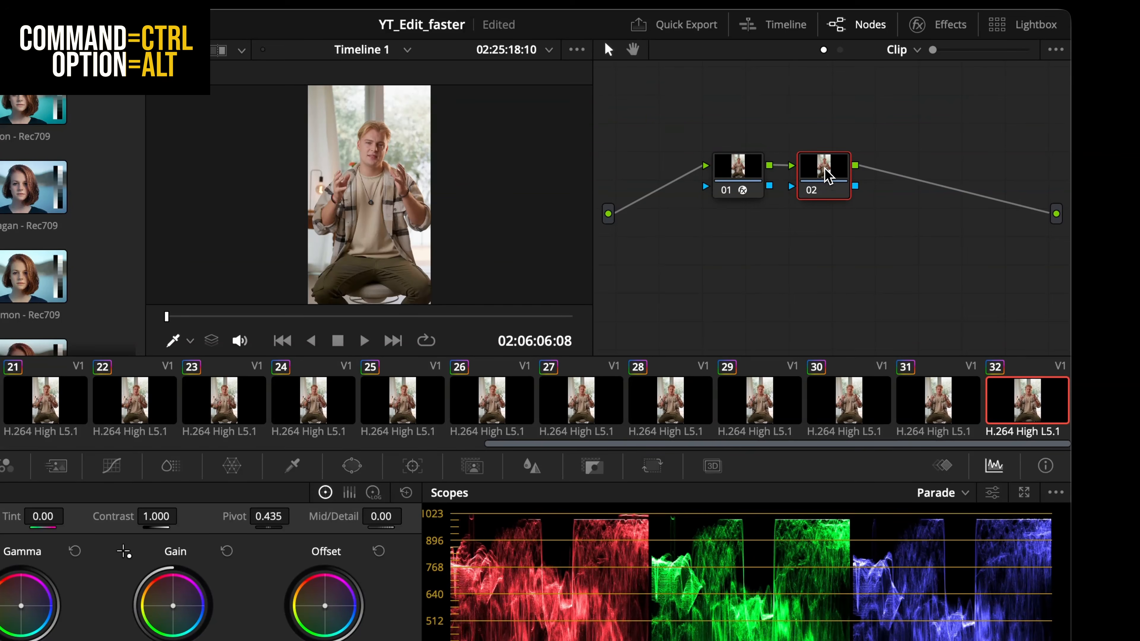
pyautogui.hotkey('alt', 's')
pyautogui.hotkey('alt', 's')
pyautogui.hotkey('alt', 's')
pyautogui.hotkey('alt', 's')
pyautogui.hotkey('alt', 's')
pyautogui.hotkey('alt', 's')
pyautogui.hotkey('alt', 's')
pyautogui.hotkey('alt', 's')
pyautogui.hotkey('alt', 's')
pyautogui.hotkey('alt', 's')
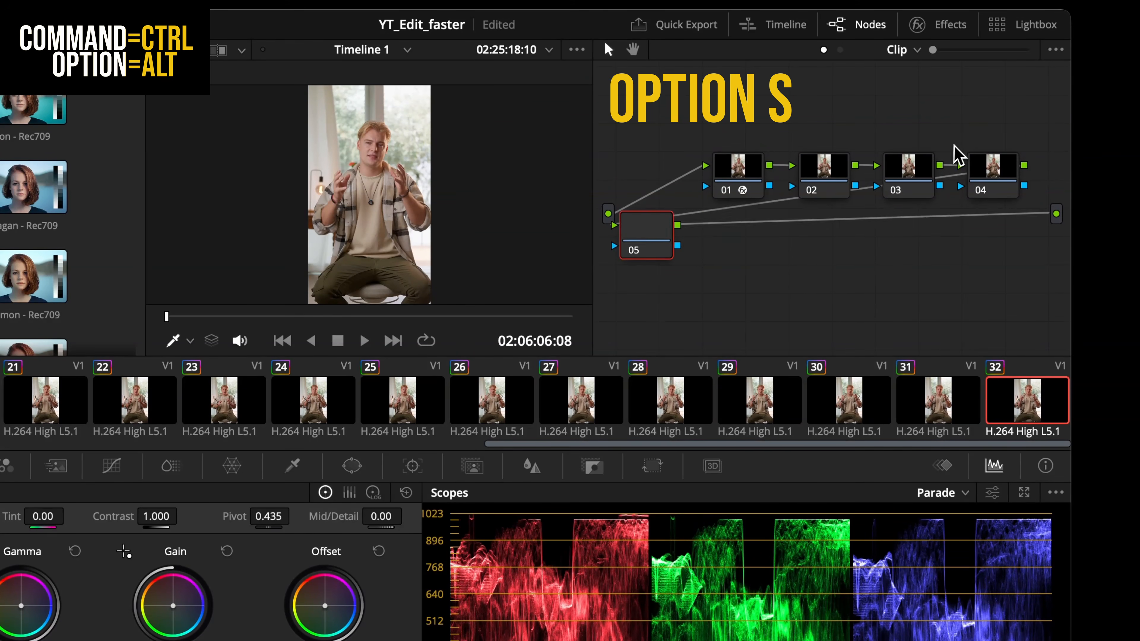